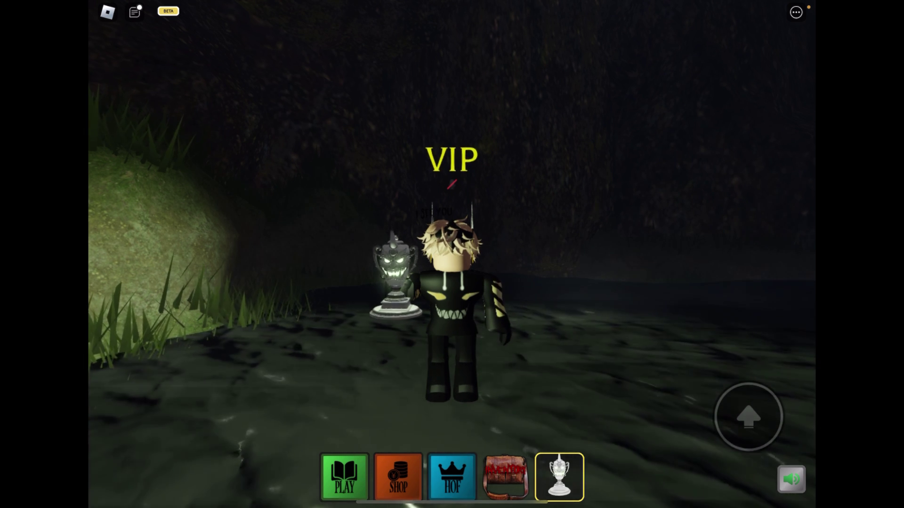
- Check the Graphics Quality setting in the Roblox menu, then resume the round
key("Escape")
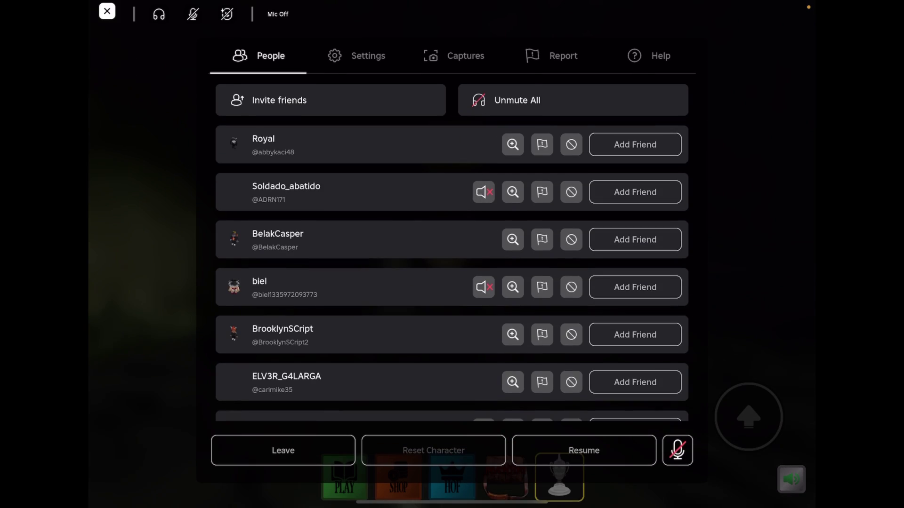
left_click(357, 55)
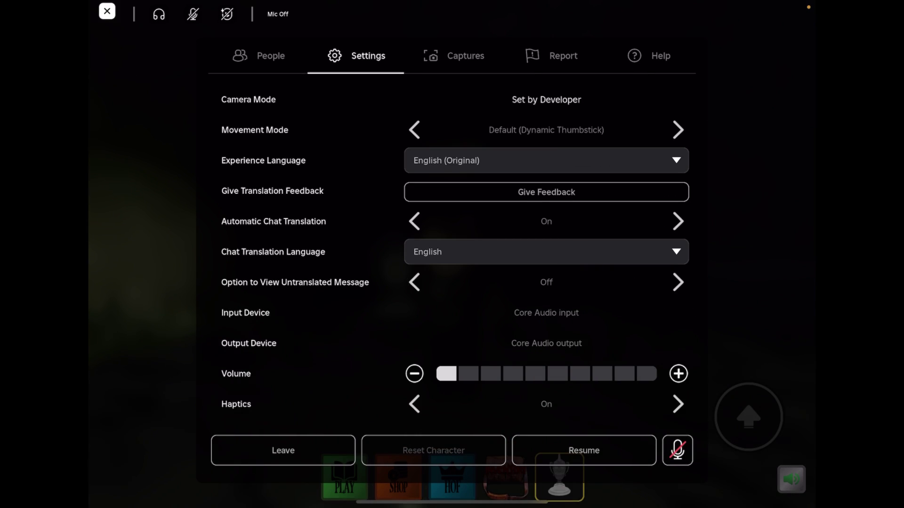
scroll(452, 255, "down", 5)
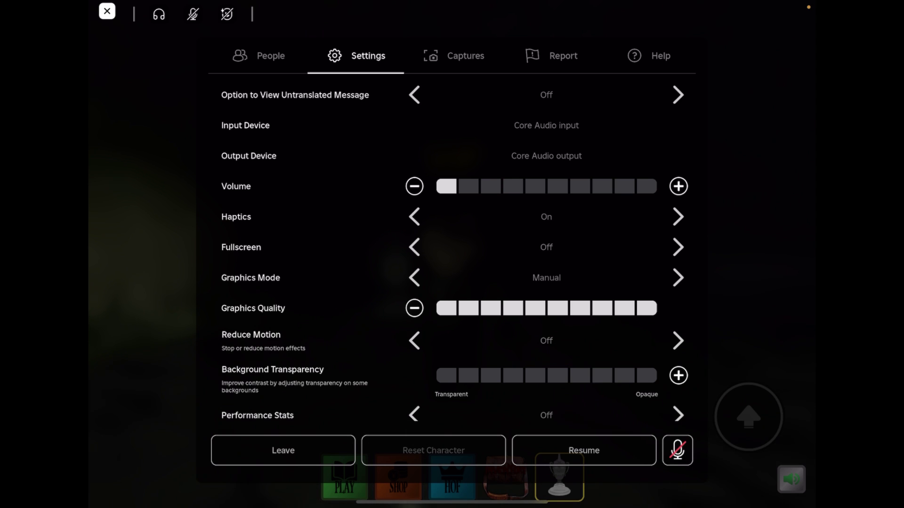
key("Escape")
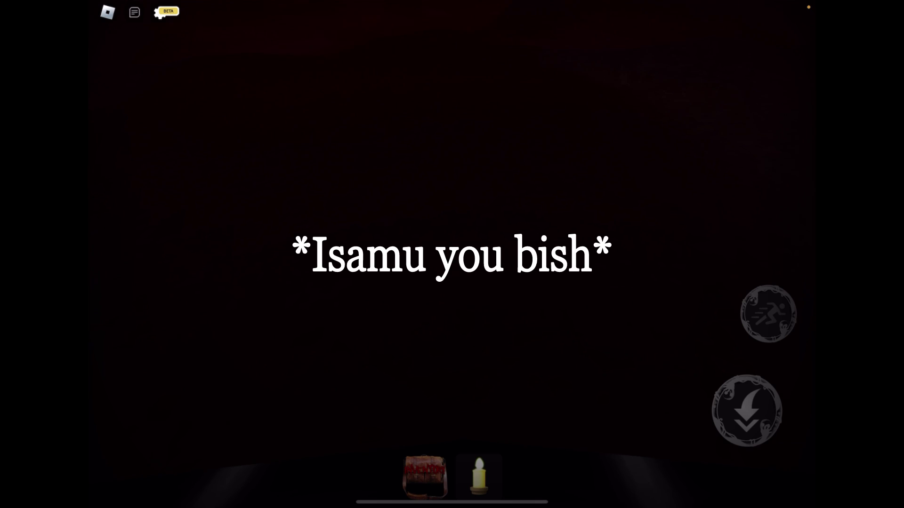
- Look over the settings page in the Roblox menu, then return to the game
left_click(108, 12)
left_click(358, 257)
scroll(458, 252, "down", 1)
left_click(583, 451)
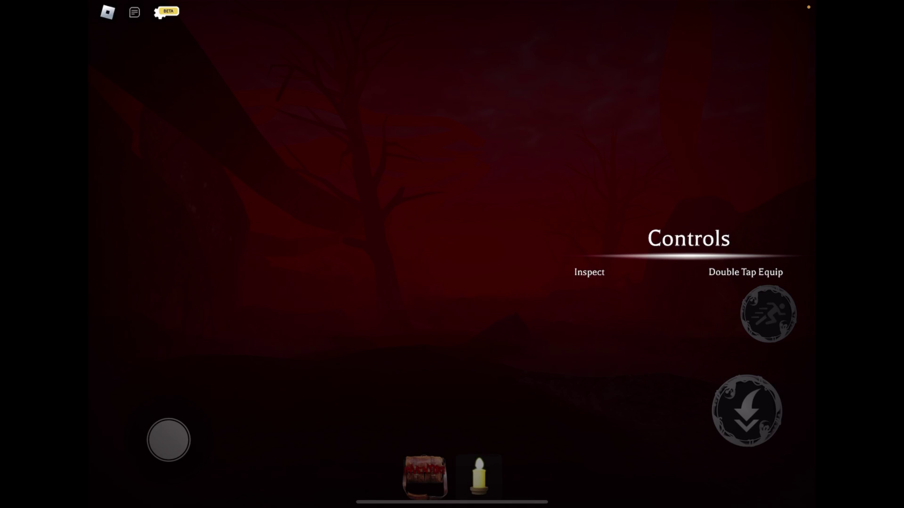
- Equip the spider skin from the backpack's Skins grid
left_click(424, 477)
left_click(331, 123)
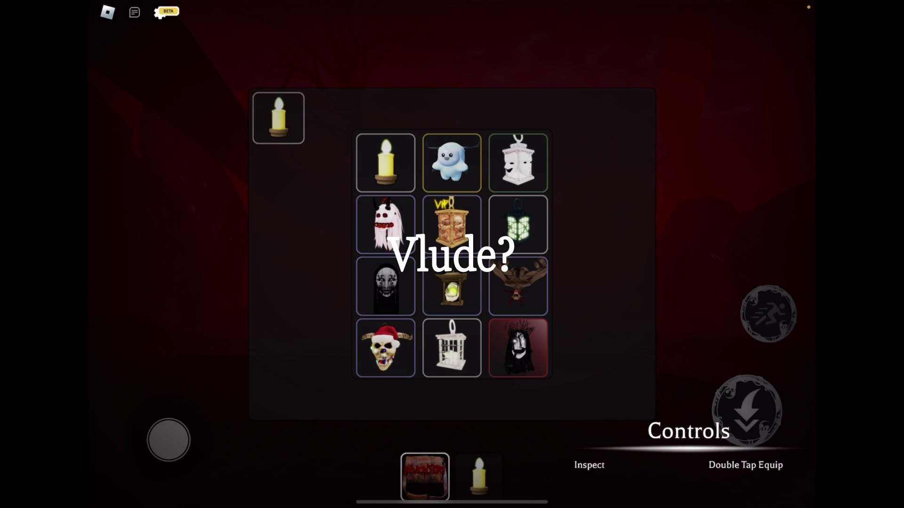
scroll(453, 255, "down", 5)
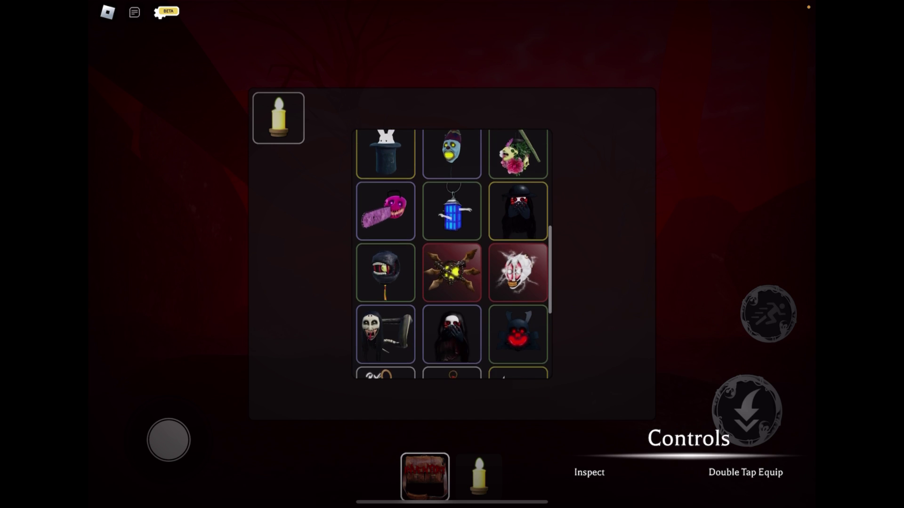
left_click(452, 264)
left_click(424, 477)
left_click(479, 477)
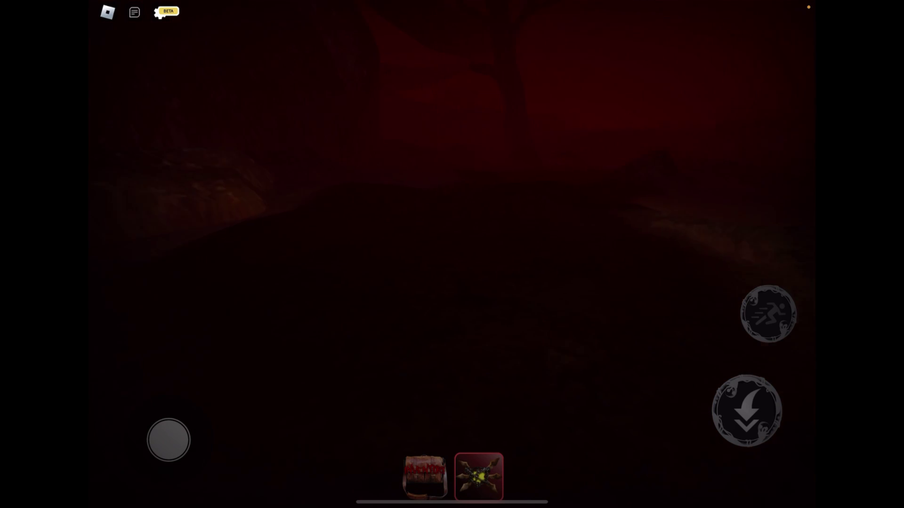
- Equip the hair-covered creature skin, then recheck the settings page
left_click(425, 477)
scroll(451, 254, "up", 5)
scroll(452, 254, "down", 4)
scroll(452, 254, "up", 5)
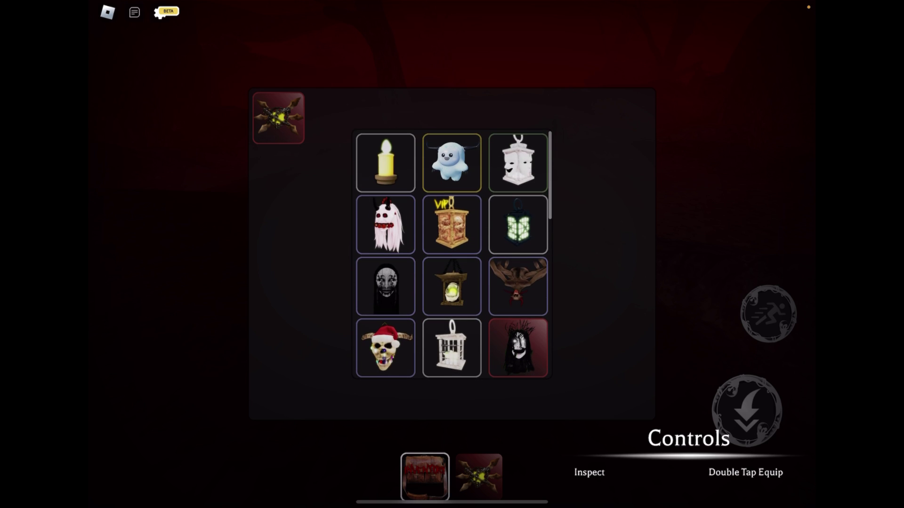
scroll(452, 254, "down", 10)
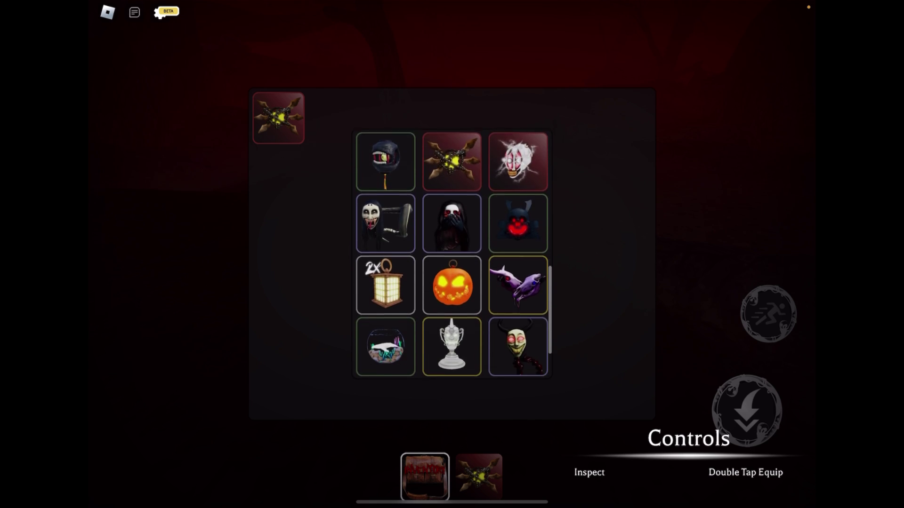
scroll(453, 255, "up", 10)
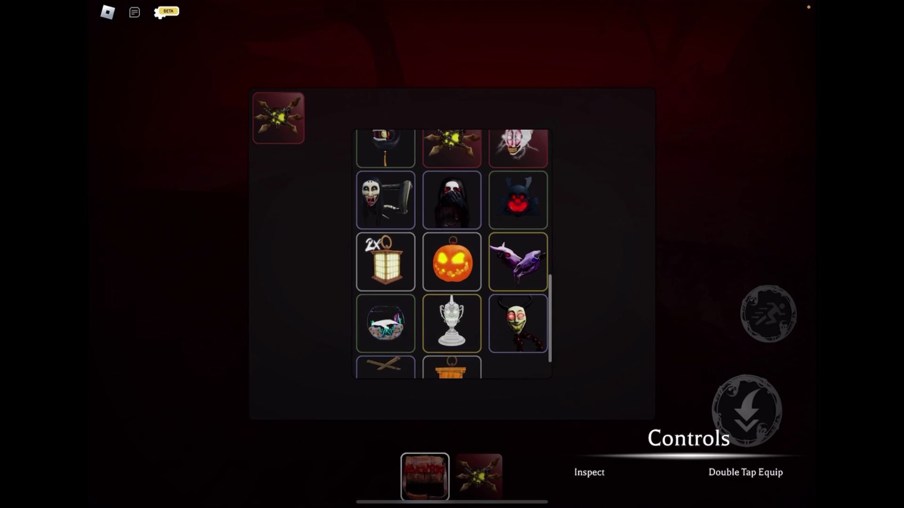
double_click(518, 247)
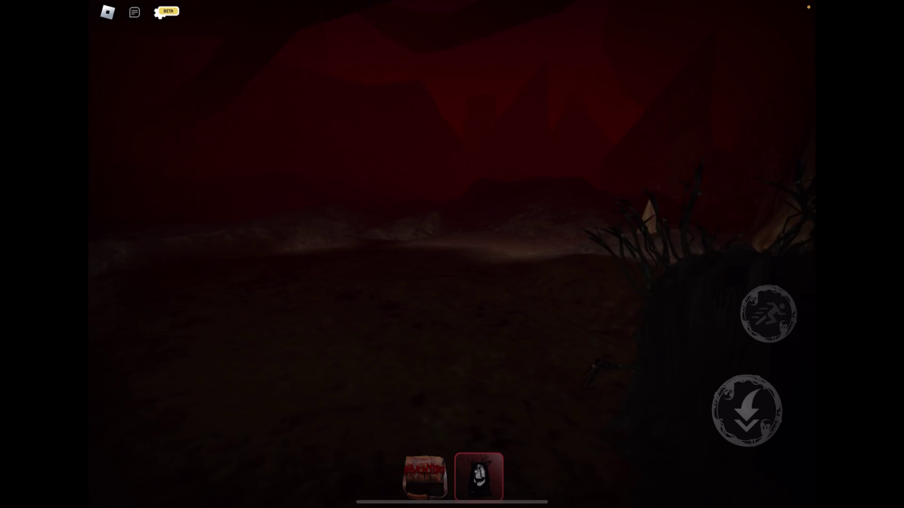
left_click_drag(354, 254, 565, 255)
left_click(107, 12)
left_click(356, 55)
key("Escape")
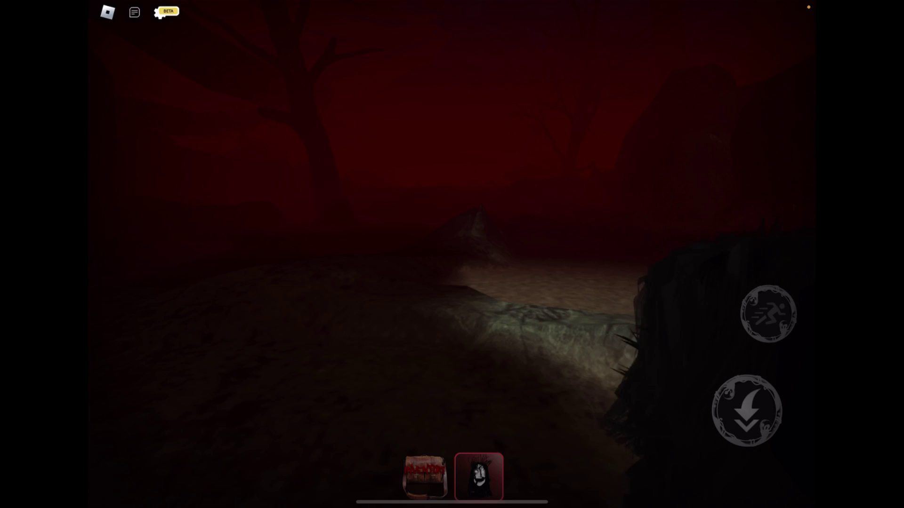
- Equip the silver trophy skin and hold it as the light item
left_click(425, 477)
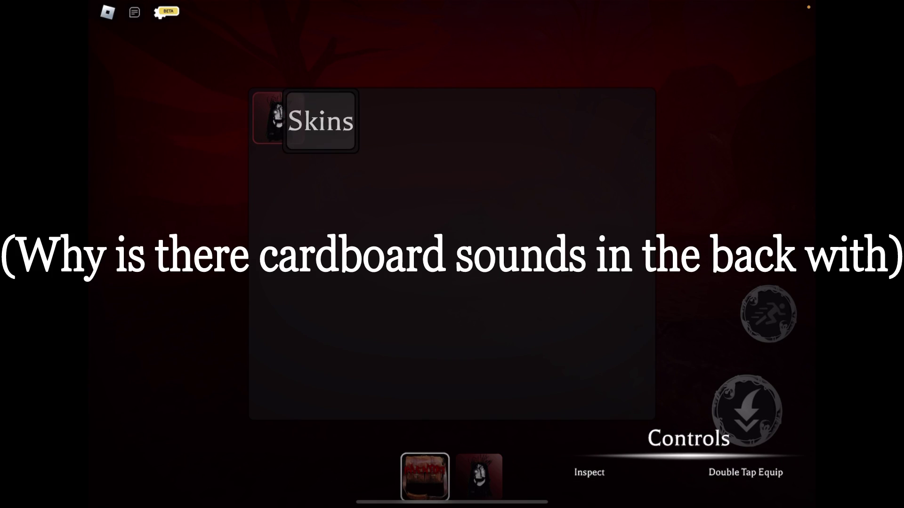
scroll(452, 254, "down", 5)
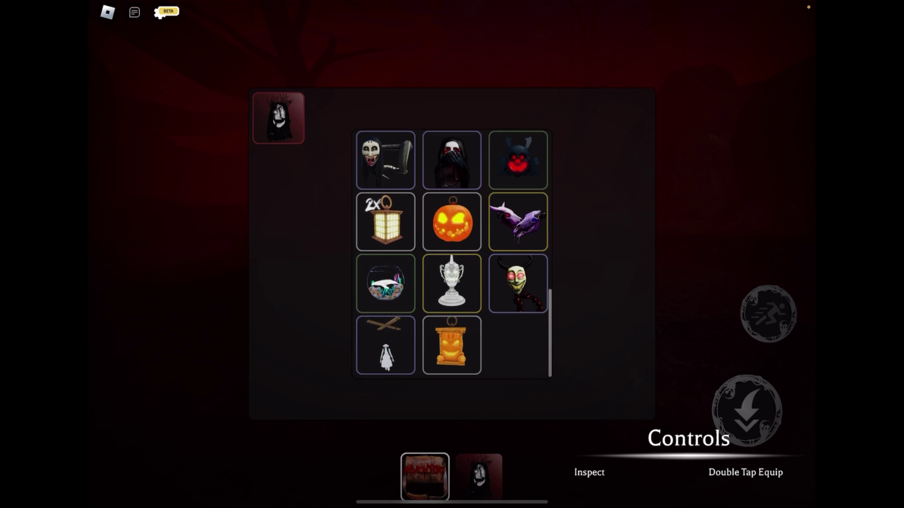
double_click(451, 282)
left_click(479, 477)
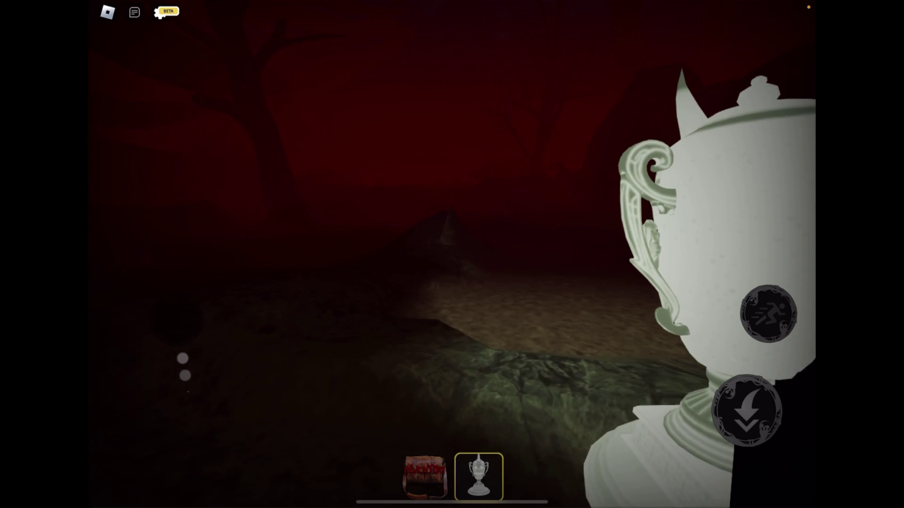
- Look at the settings page again, then resume playing
left_click(108, 12)
left_click(357, 55)
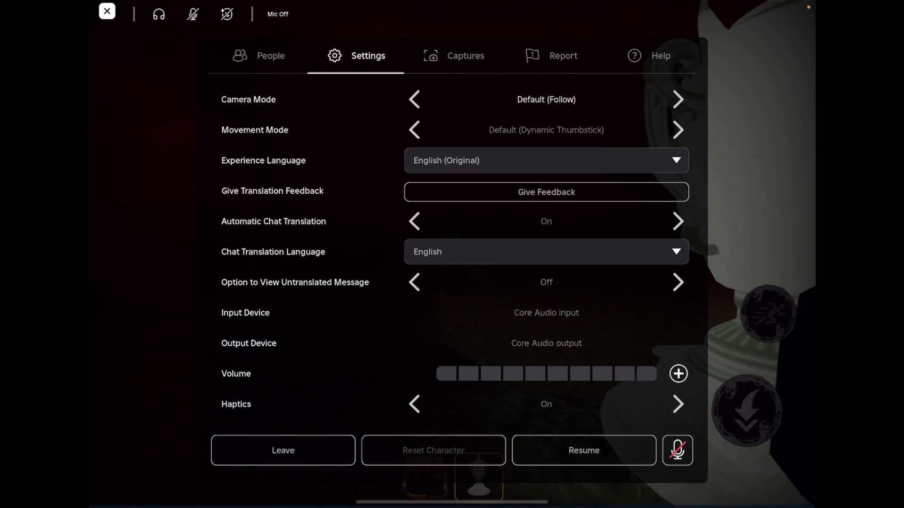
left_click(107, 11)
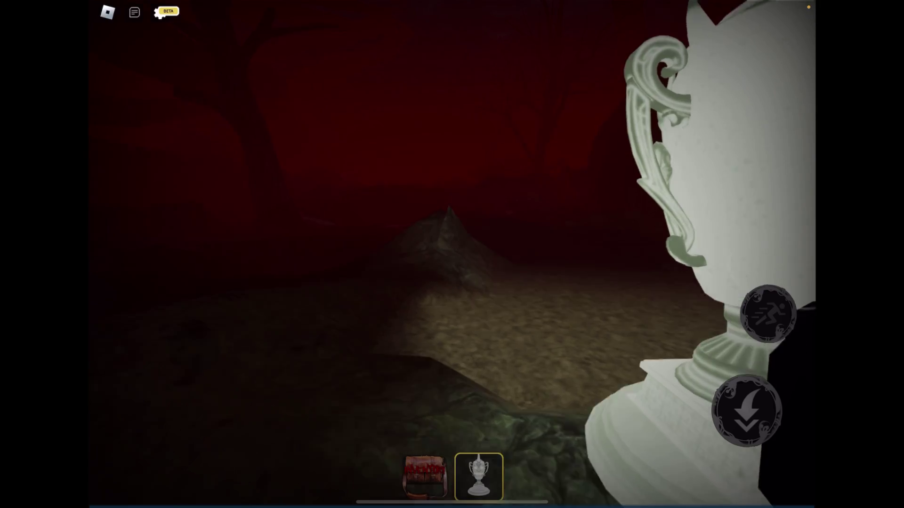
- Walk the trophy past the wooden planks and rocky slope into the dark-red room
left_click_drag(353, 283, 565, 282)
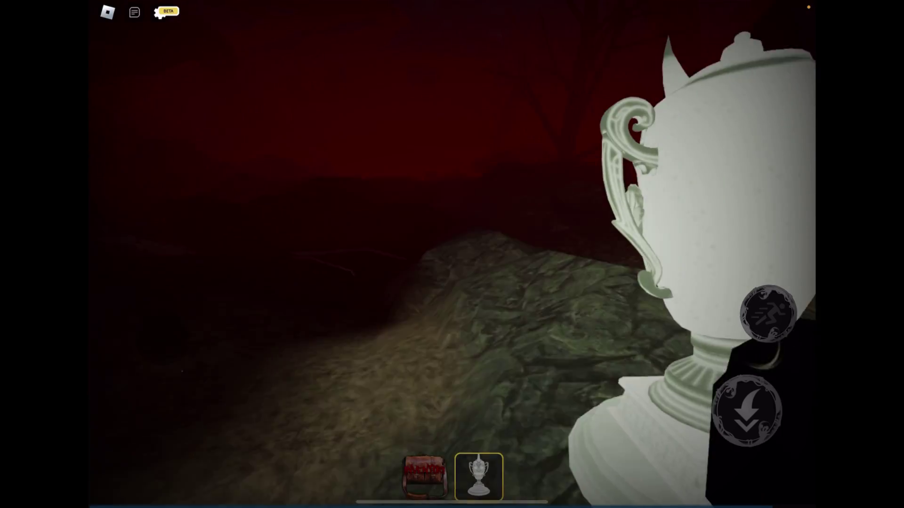
key("w")
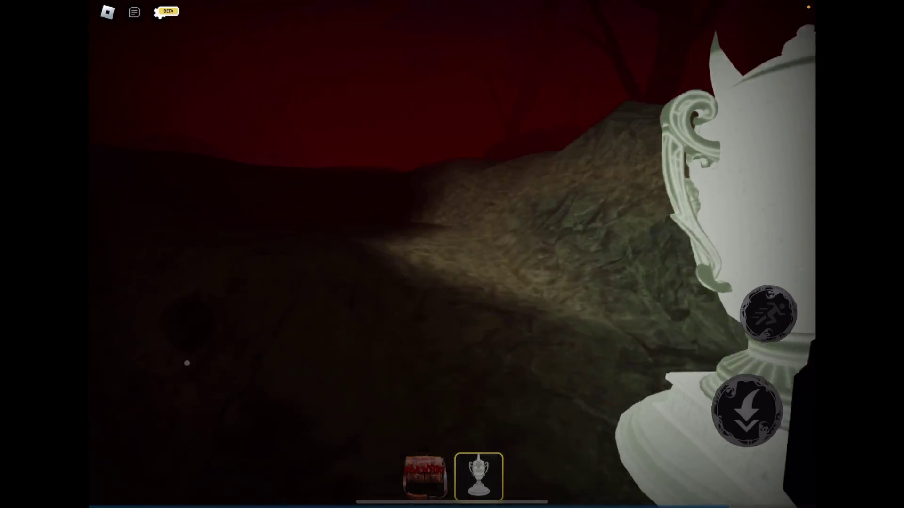
left_click_drag(184, 364, 186, 352)
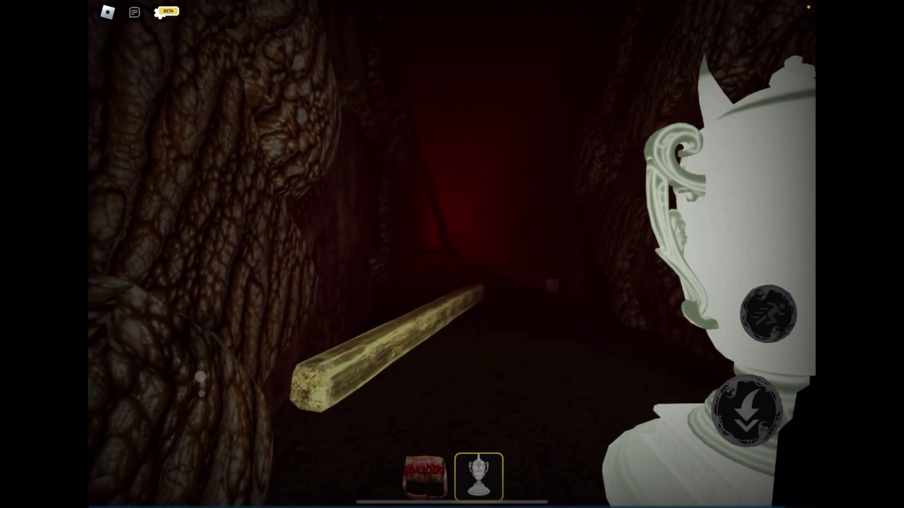
left_click_drag(201, 374, 201, 331)
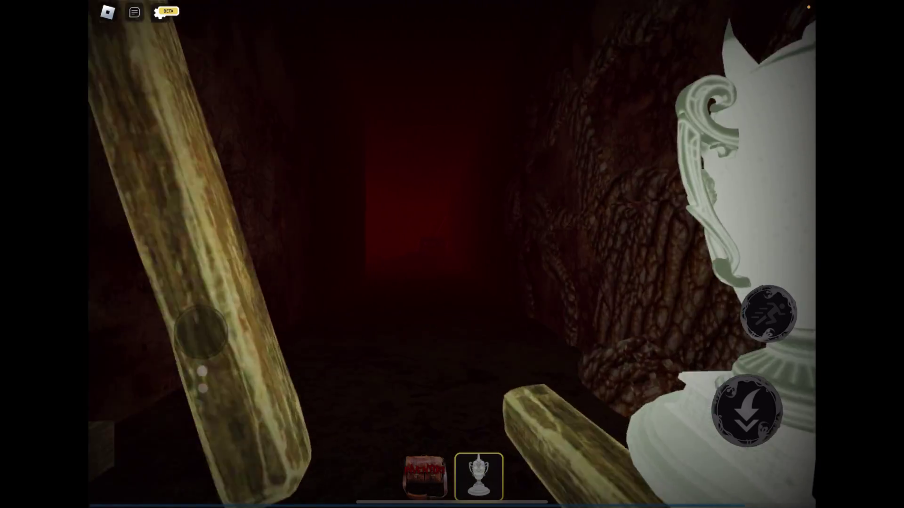
mouse_move(201, 372)
left_mouse_down()
mouse_move(212, 380)
mouse_move(196, 377)
mouse_move(198, 353)
left_mouse_up()
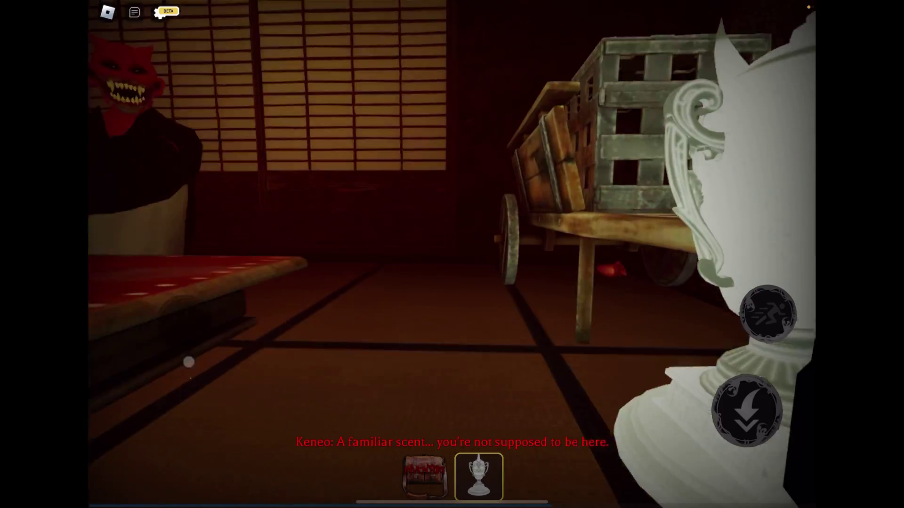
- Grab the heart in the passage and place it on the hand by the candelabra
left_click_drag(186, 359, 186, 367)
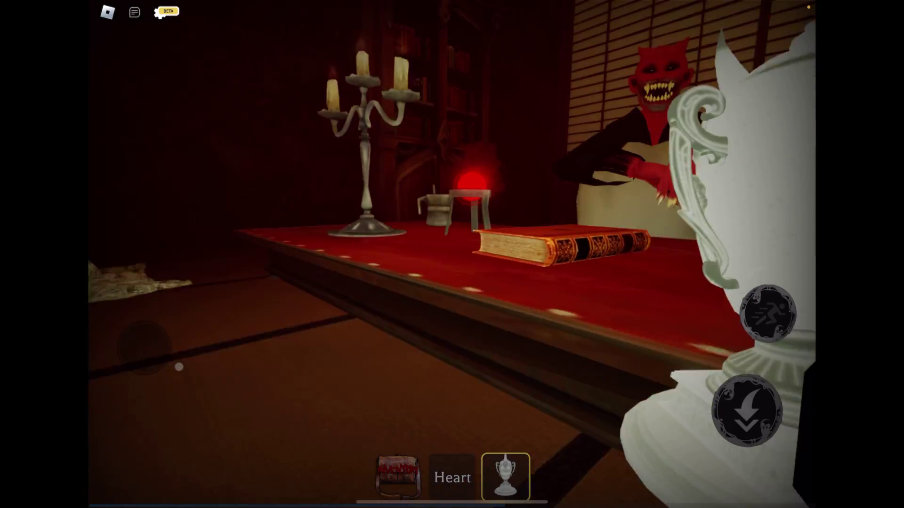
mouse_move(181, 359)
left_mouse_down()
mouse_move(164, 320)
mouse_move(202, 346)
mouse_move(184, 332)
left_mouse_up()
left_click(512, 251)
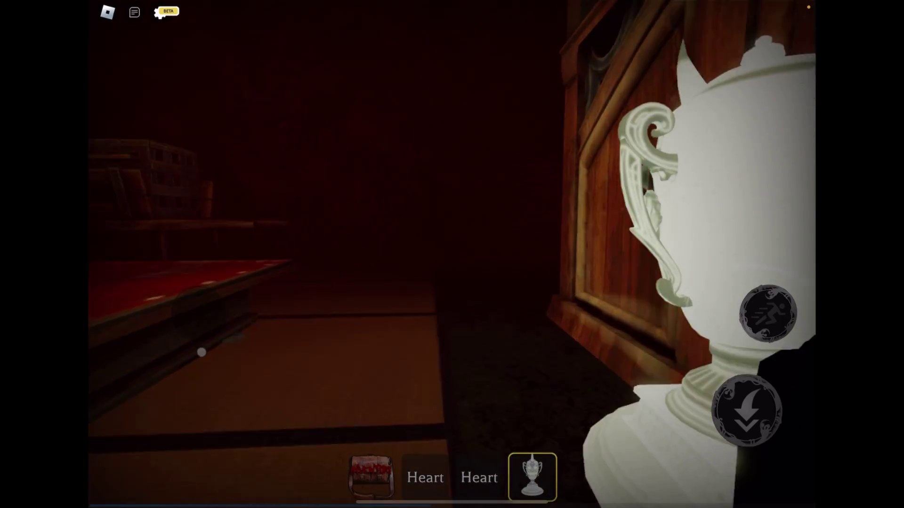
left_click_drag(208, 351, 209, 350)
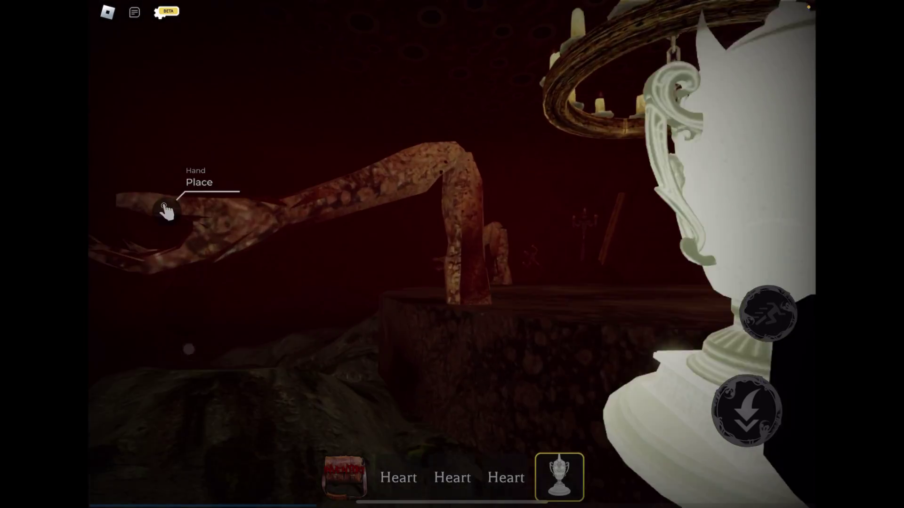
left_click(398, 477)
left_click(358, 204)
left_click(505, 477)
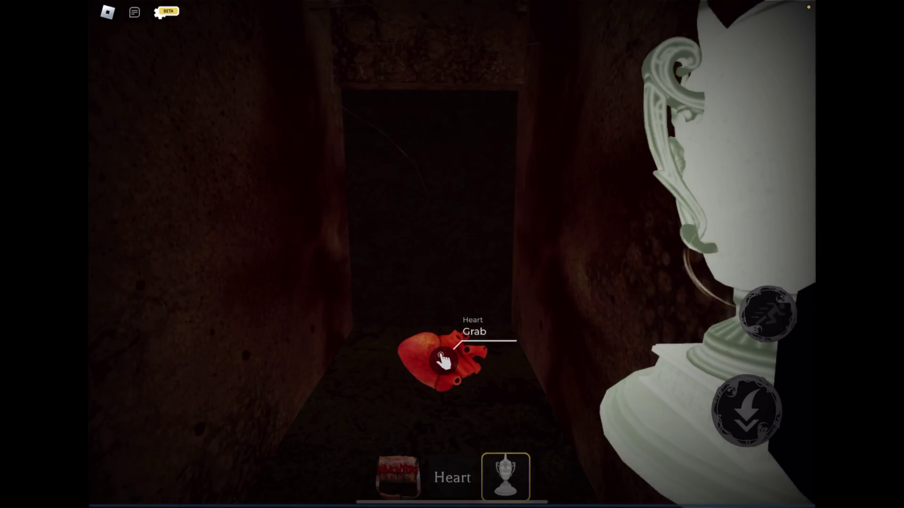
- Pick up the floor heart, spin the table, and walk into the archway
left_click(448, 381)
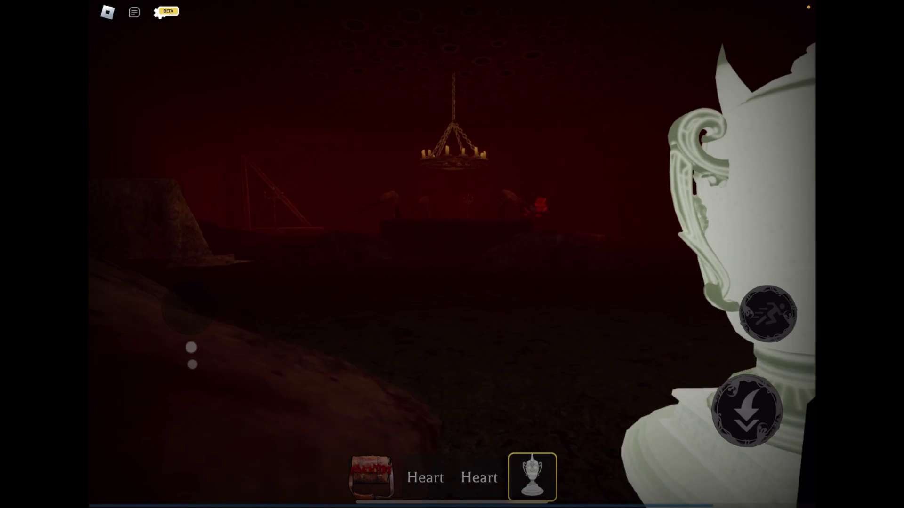
key("2")
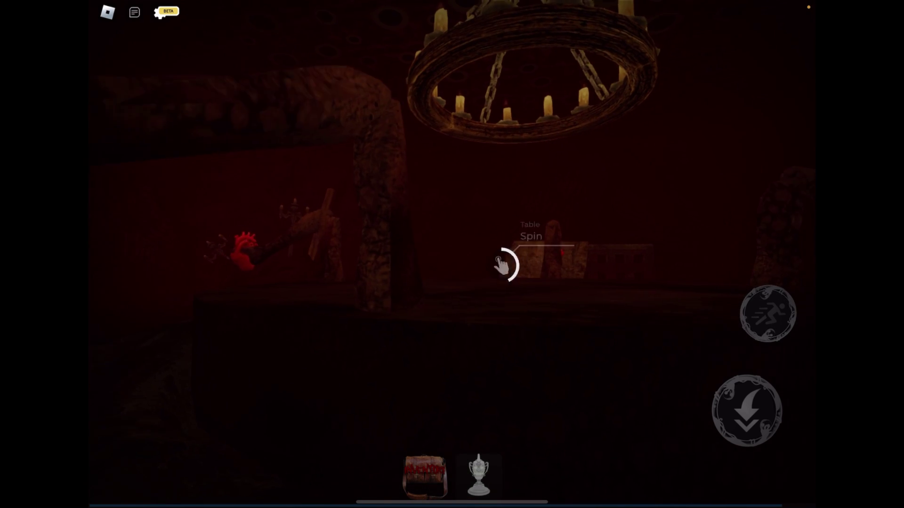
key("2")
left_click(589, 263)
left_click(514, 264)
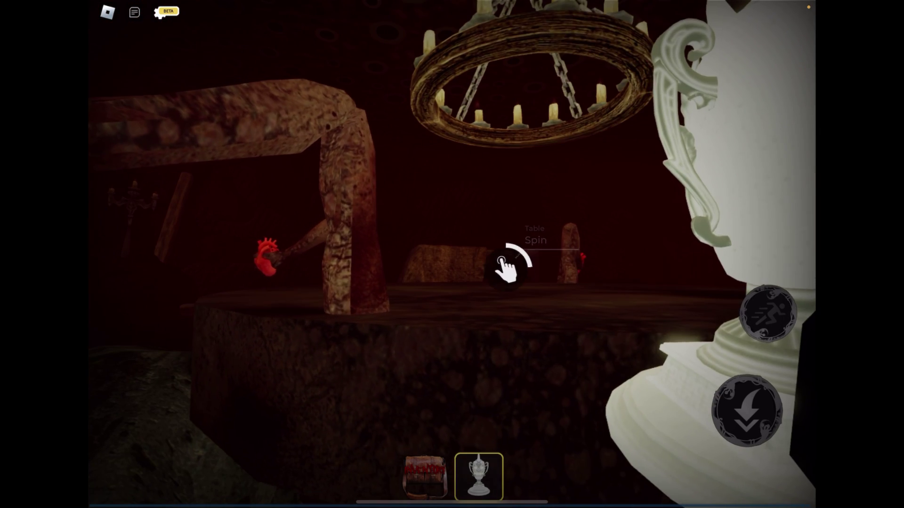
left_click(500, 267)
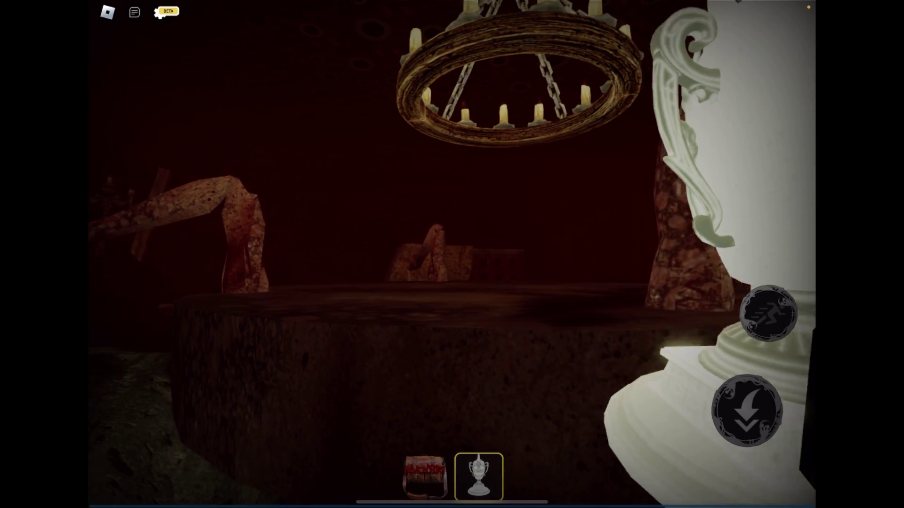
key("w")
key("w")
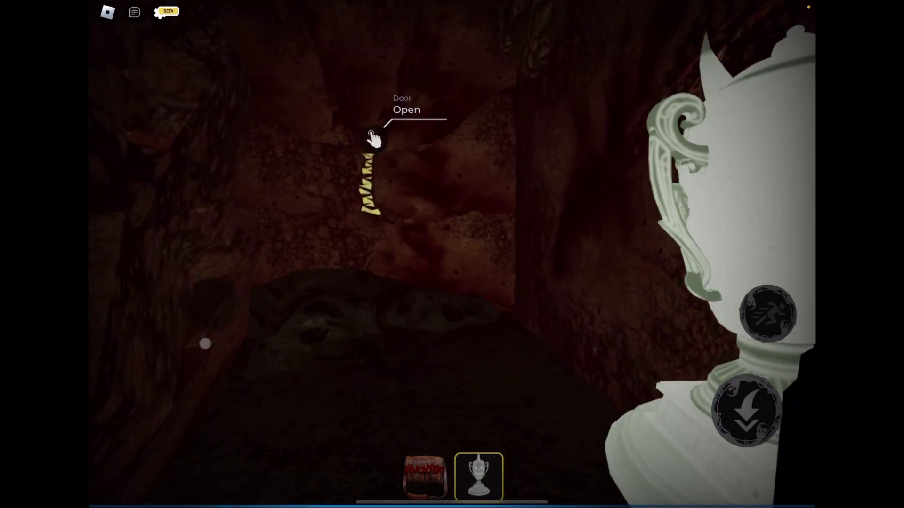
- Walk through the cave to the doorway and open the door
left_click_drag(205, 343, 205, 357)
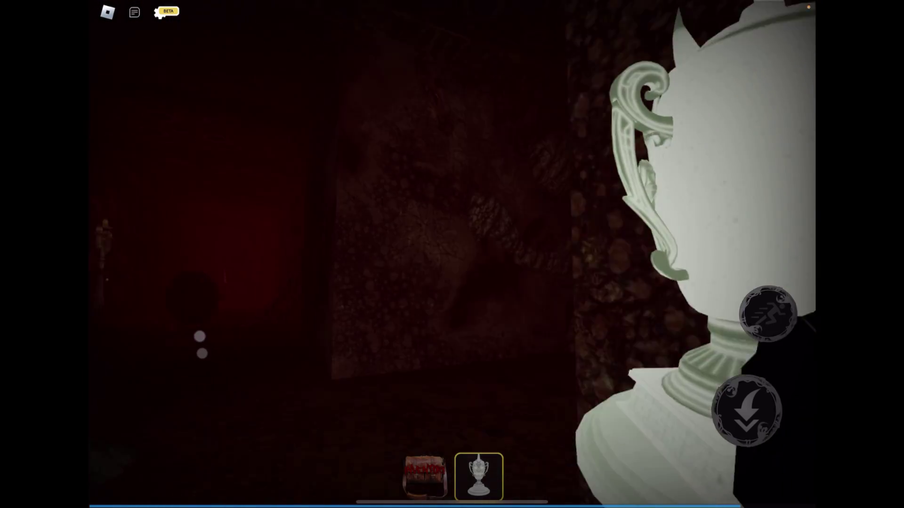
left_click_drag(202, 344, 208, 353)
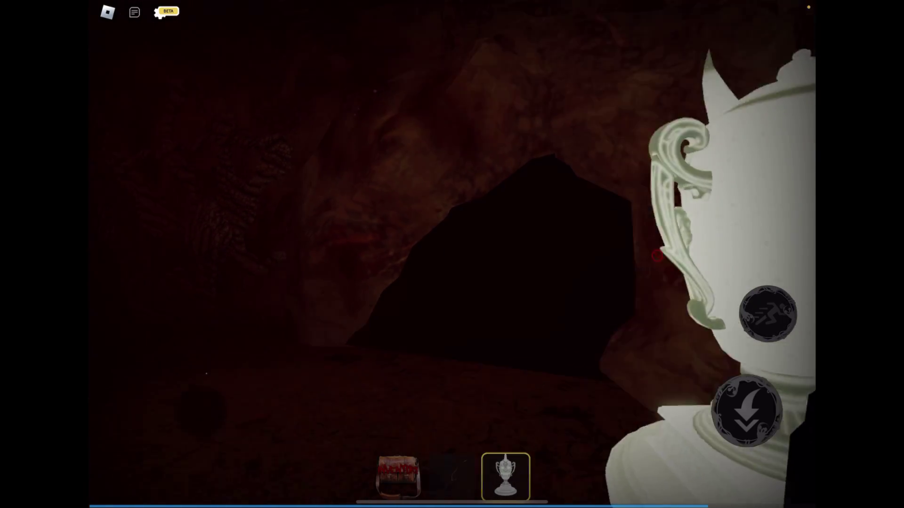
mouse_move(207, 374)
left_mouse_down()
mouse_move(220, 350)
mouse_move(207, 336)
left_mouse_up()
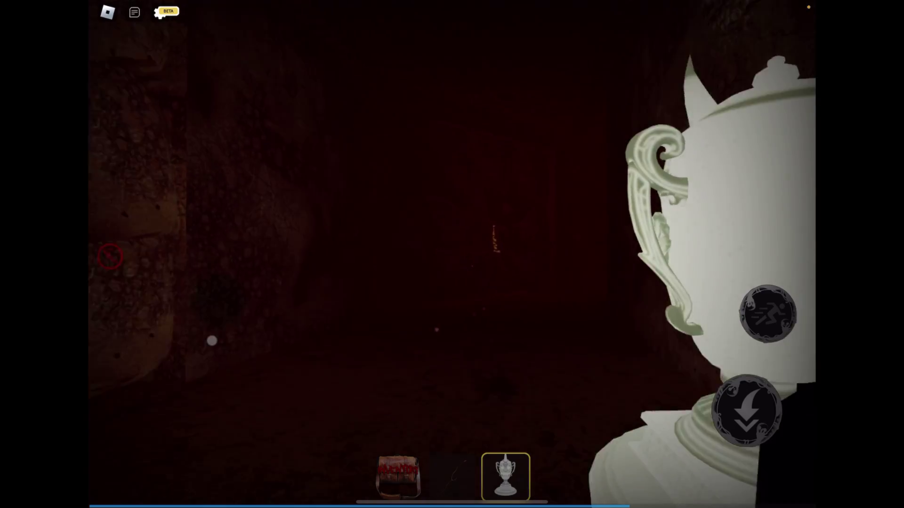
left_click(504, 198)
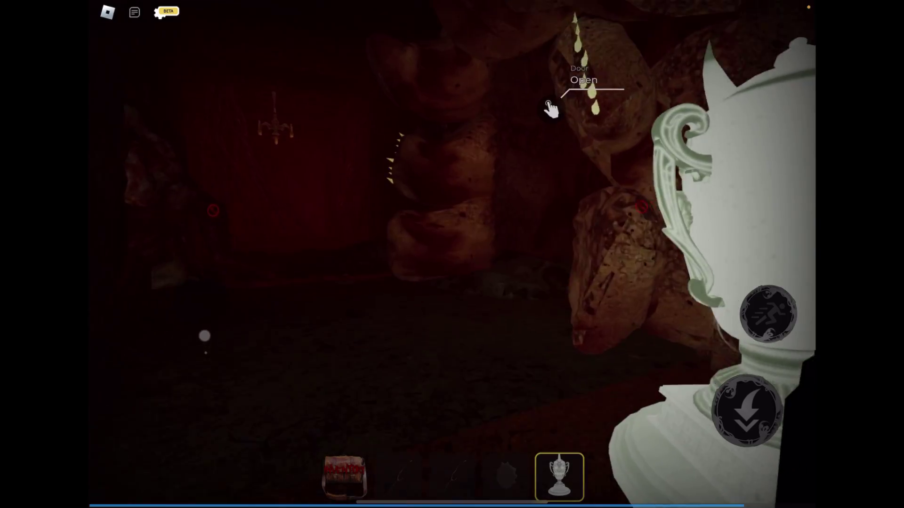
left_click(550, 109)
- Follow the red-vined corridor past the creature and candelabra room into the chandelier room
left_click_drag(204, 336, 200, 328)
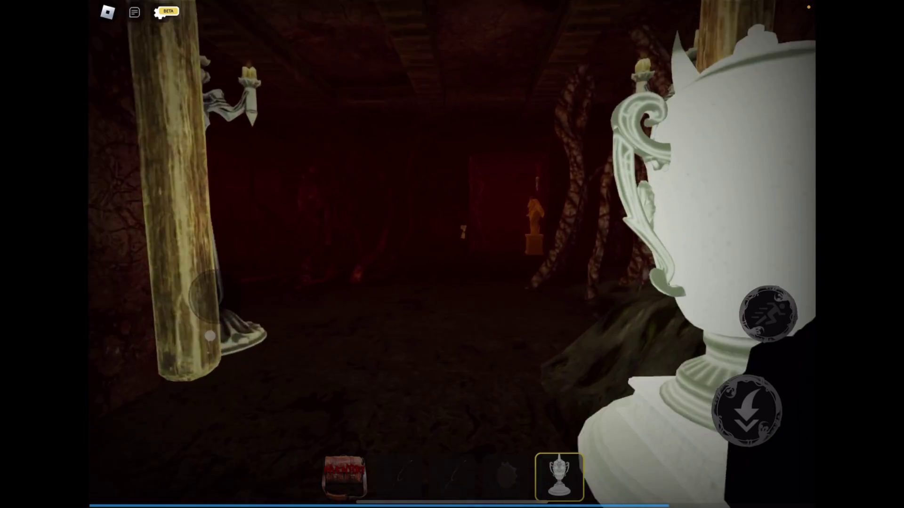
mouse_move(200, 329)
left_mouse_down()
mouse_move(214, 391)
mouse_move(224, 347)
left_mouse_up()
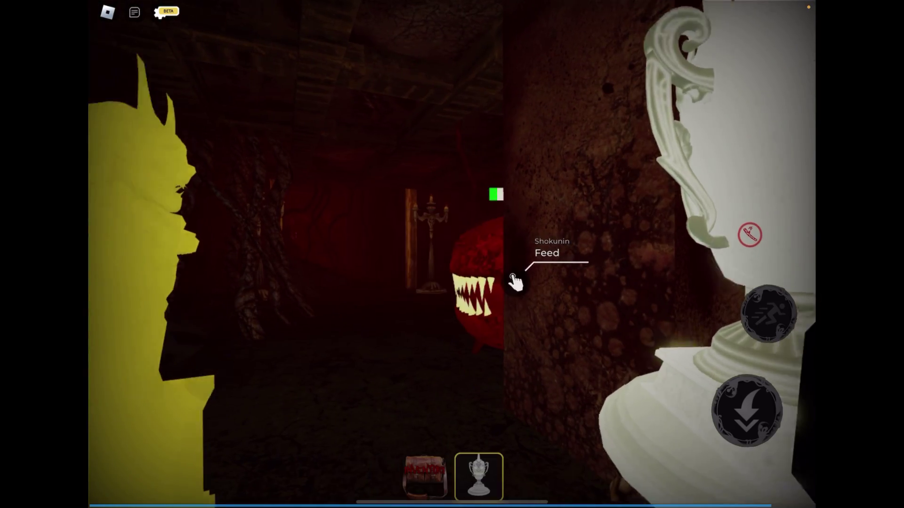
left_click_drag(224, 346, 206, 353)
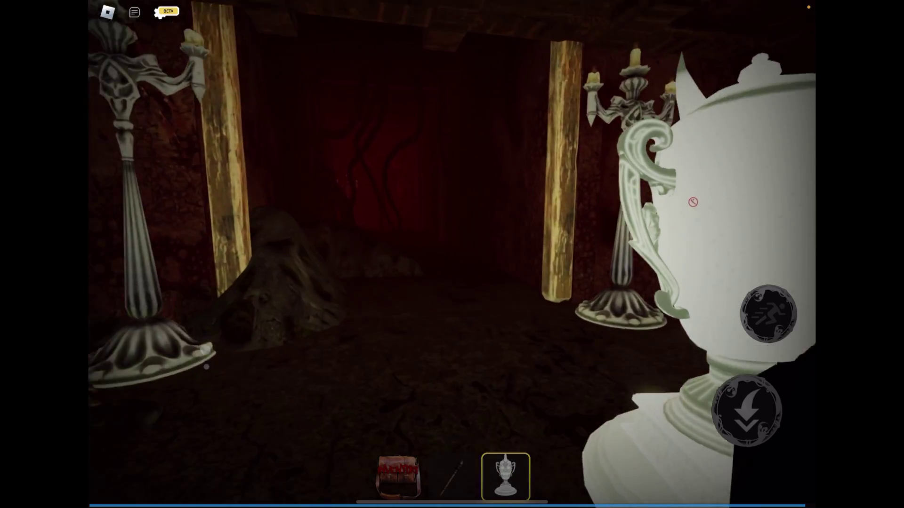
left_click_drag(206, 352, 197, 347)
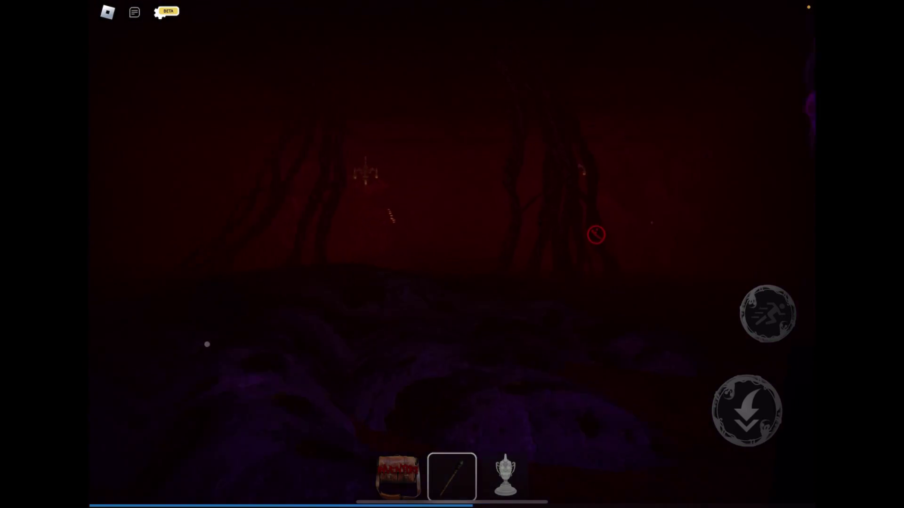
left_click_drag(212, 347, 213, 348)
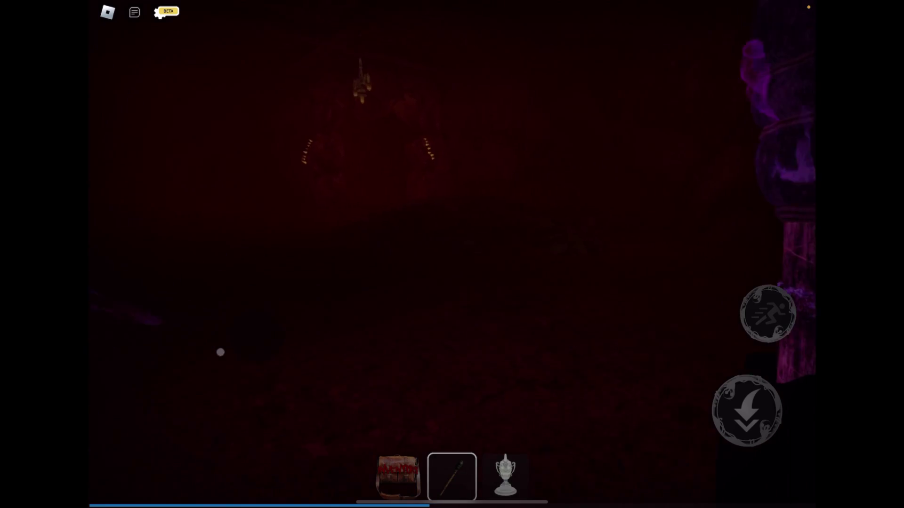
- Take the trophy from slot 3 and walk down the dark red corridors
key("3")
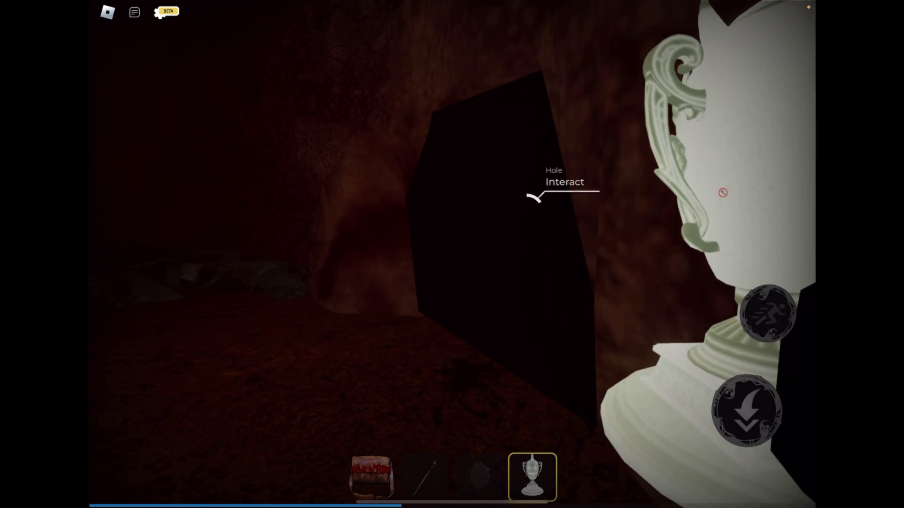
key("w")
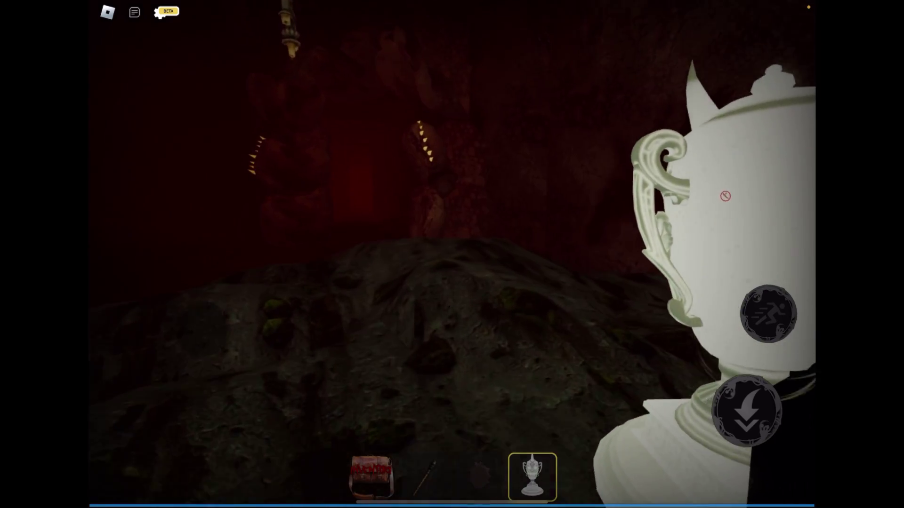
key("w")
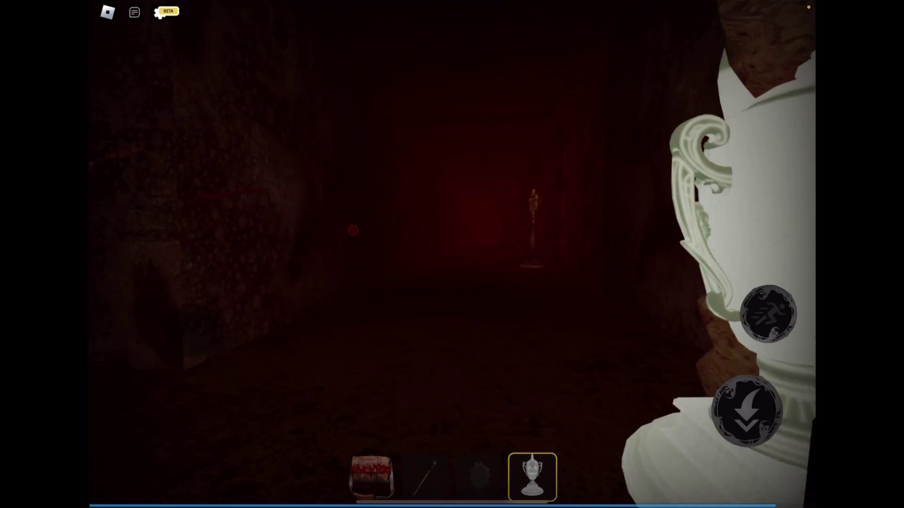
key("w")
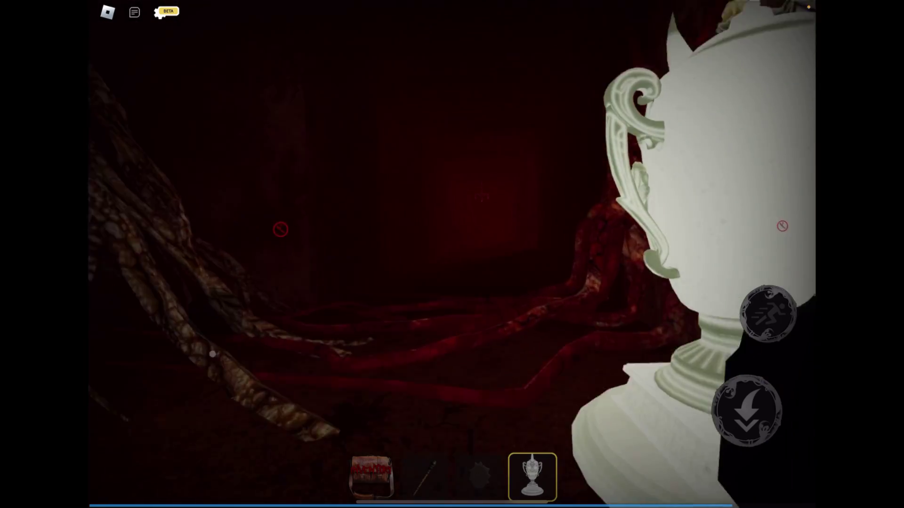
key("w")
key("w")
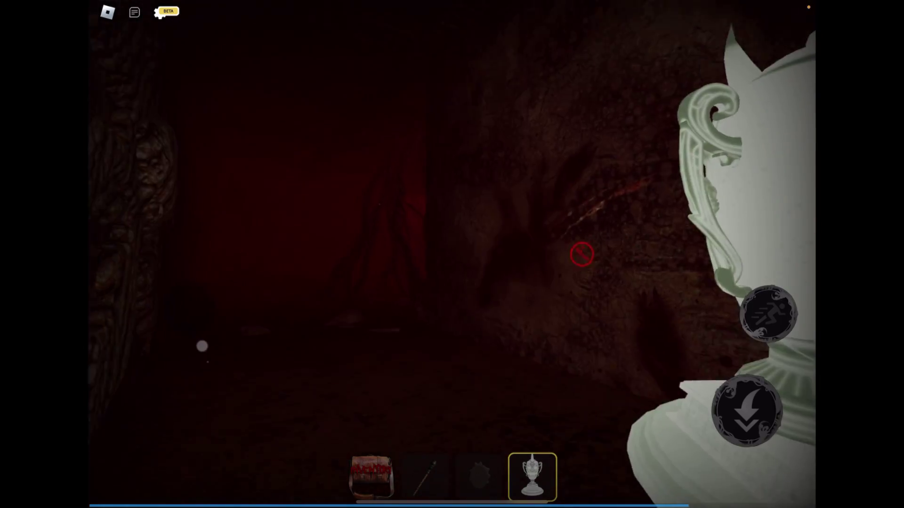
key("w")
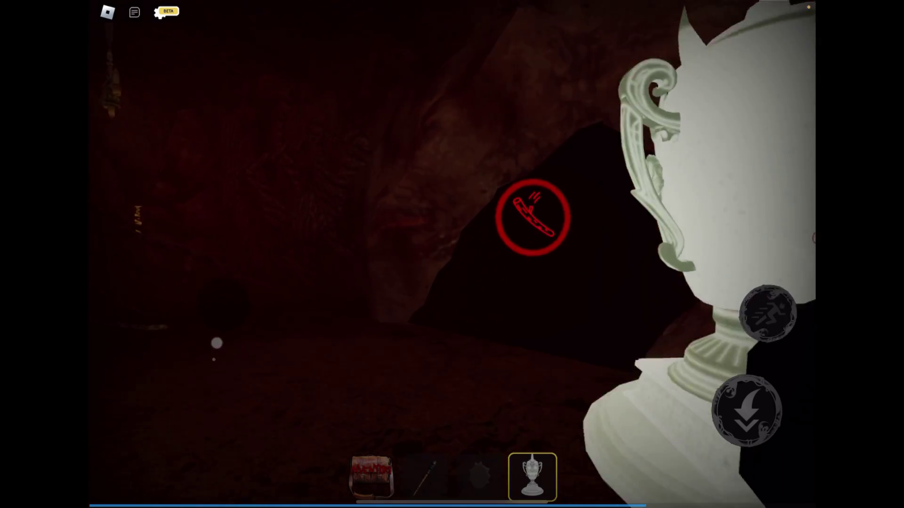
key("w")
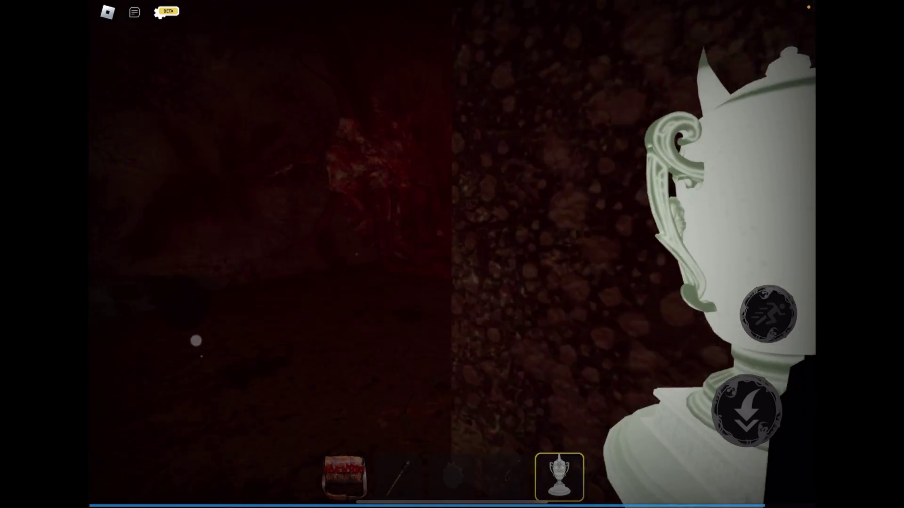
- Reach the black opening, open the wall door, and walk the root tunnel to the monster
key("w")
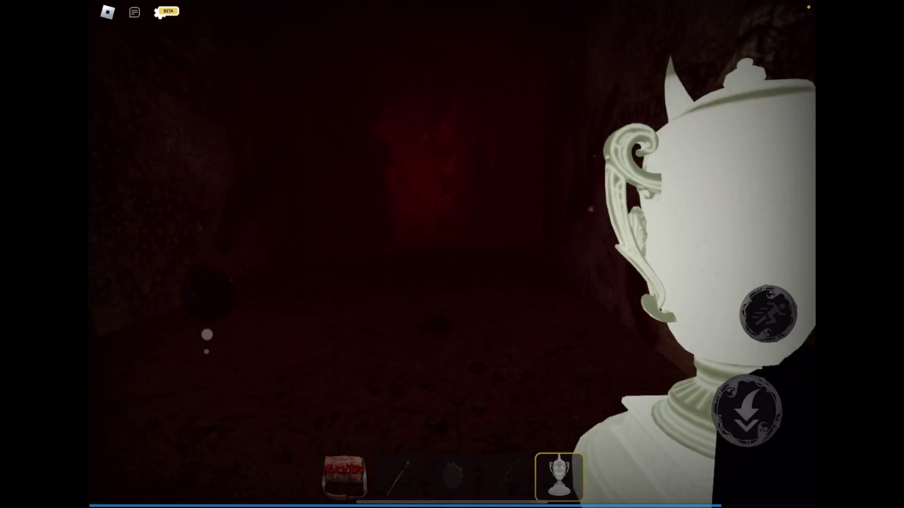
key("w")
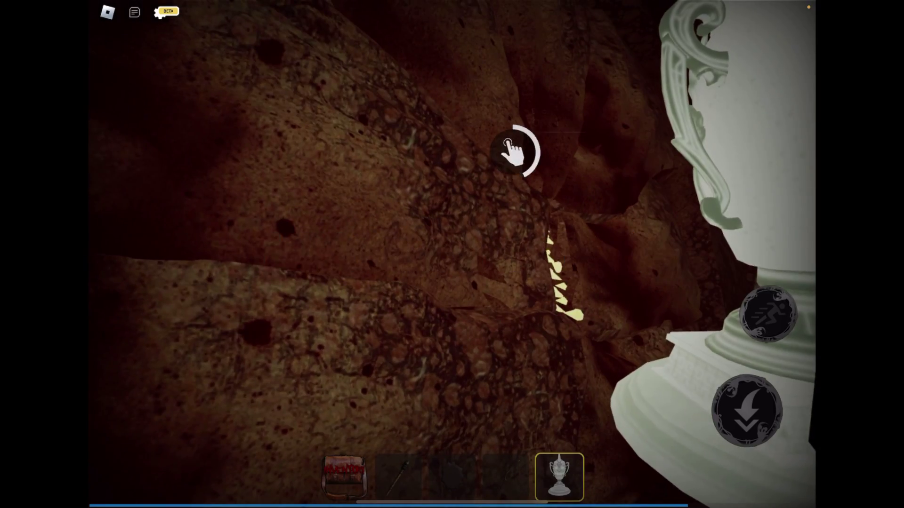
key("w")
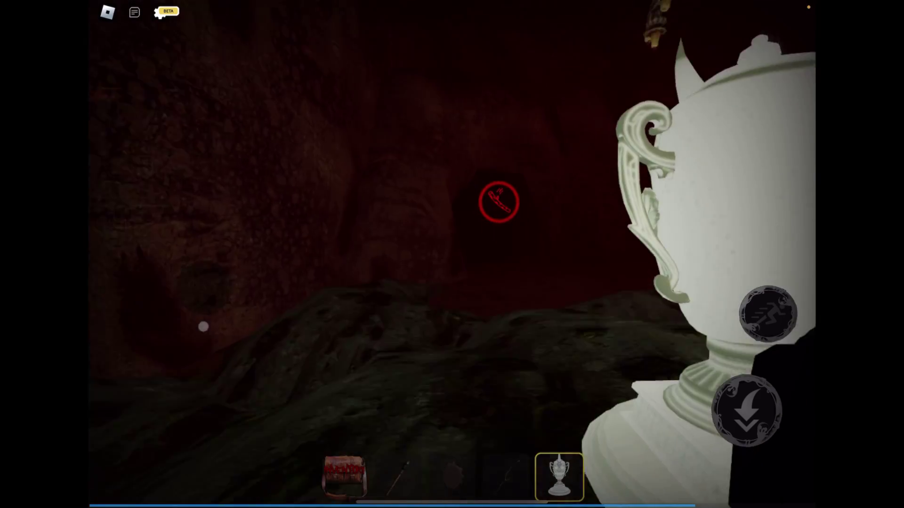
key("w")
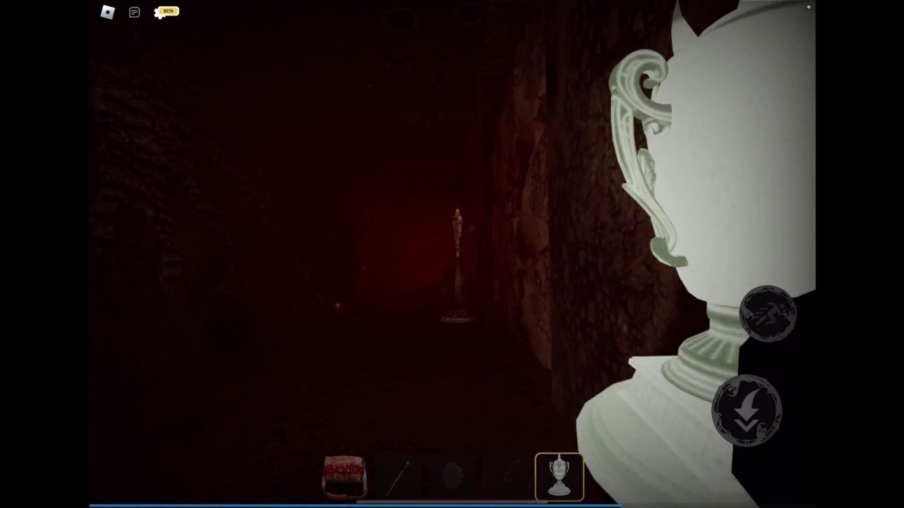
left_click(494, 200)
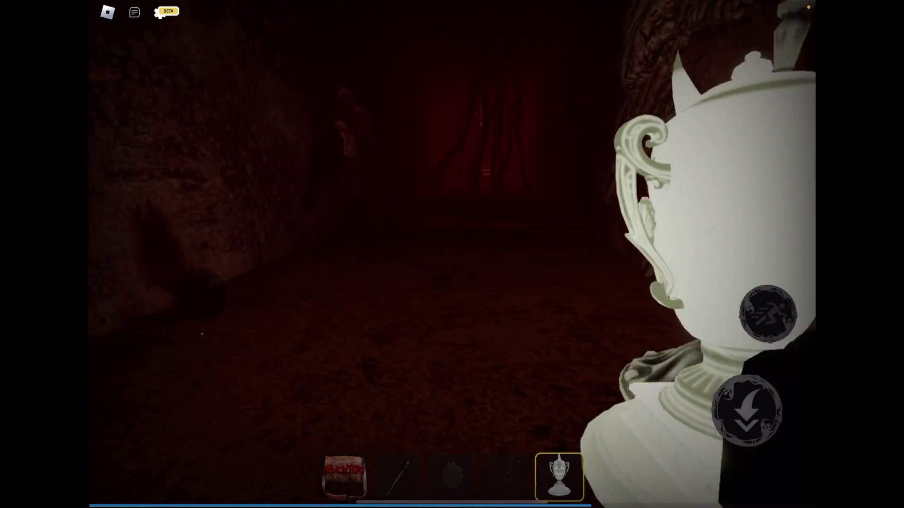
key("w")
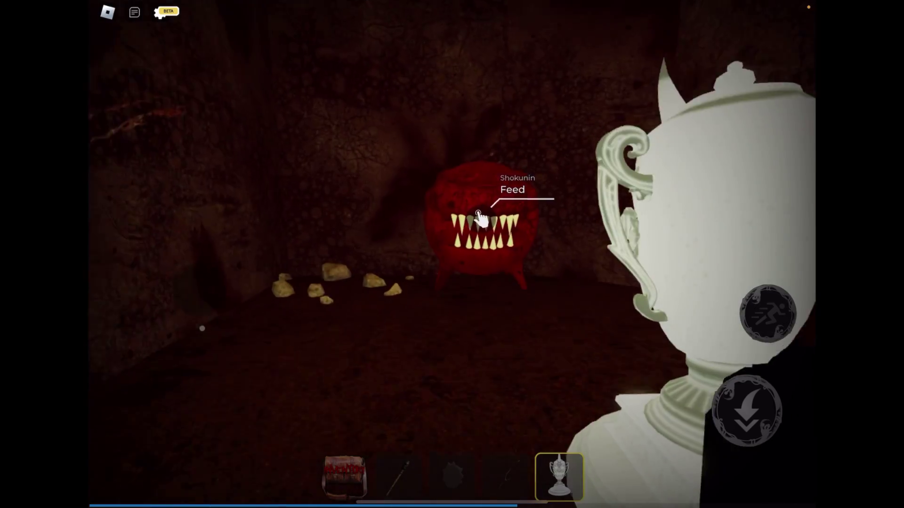
- Craft the Undying Torch at the Shokunin, hold it from slot 3, and light it at the purple flame
left_click(501, 232)
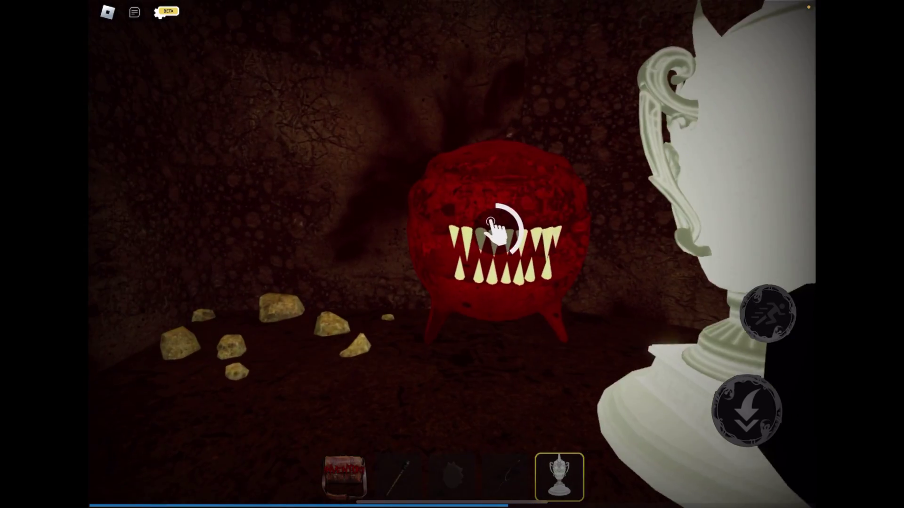
left_click(454, 307)
key("w")
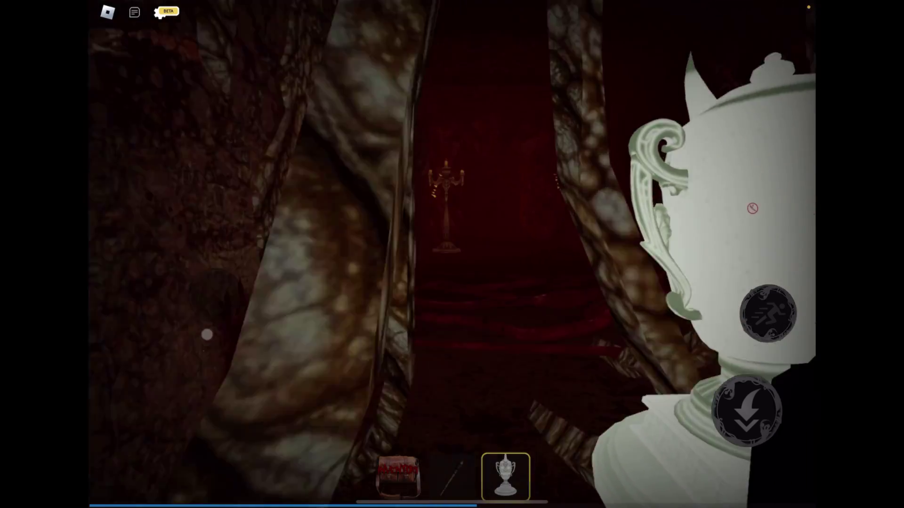
key("3")
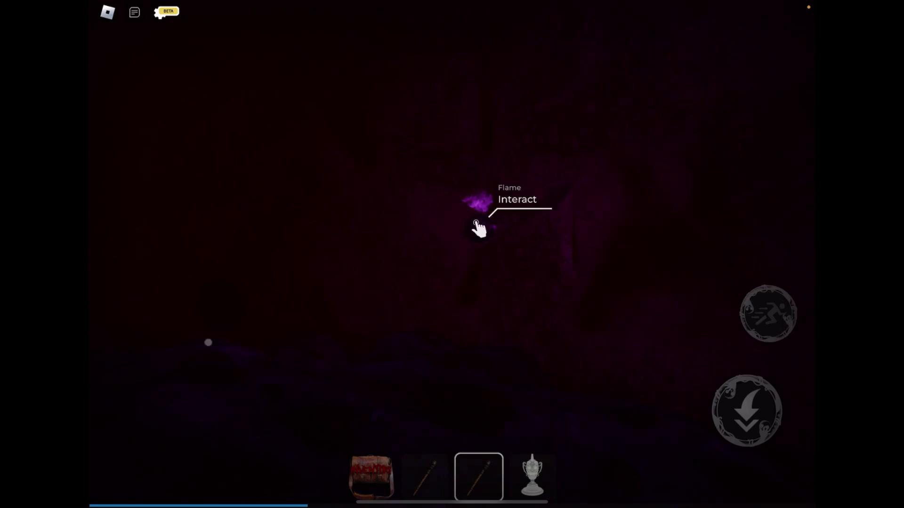
left_click(489, 243)
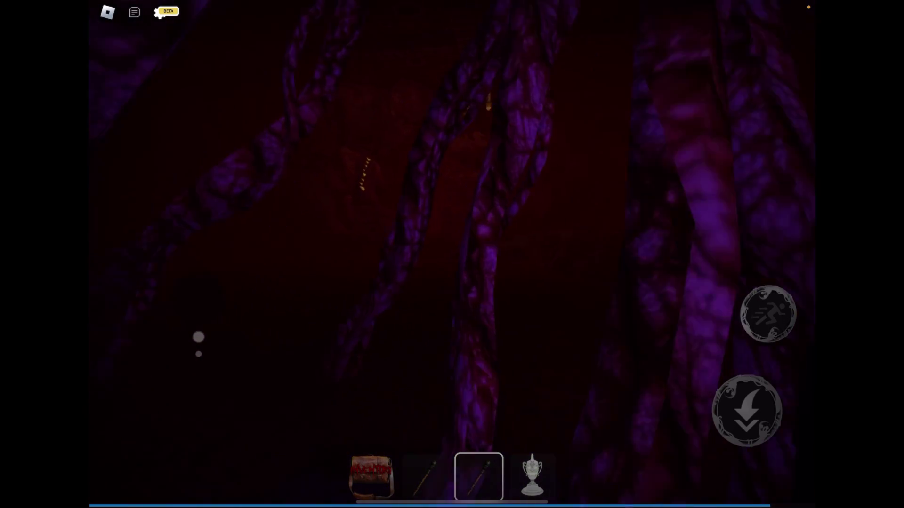
- Take the trophy from slot 4, cross the dark red room, then press 2 to stop holding it
key("4")
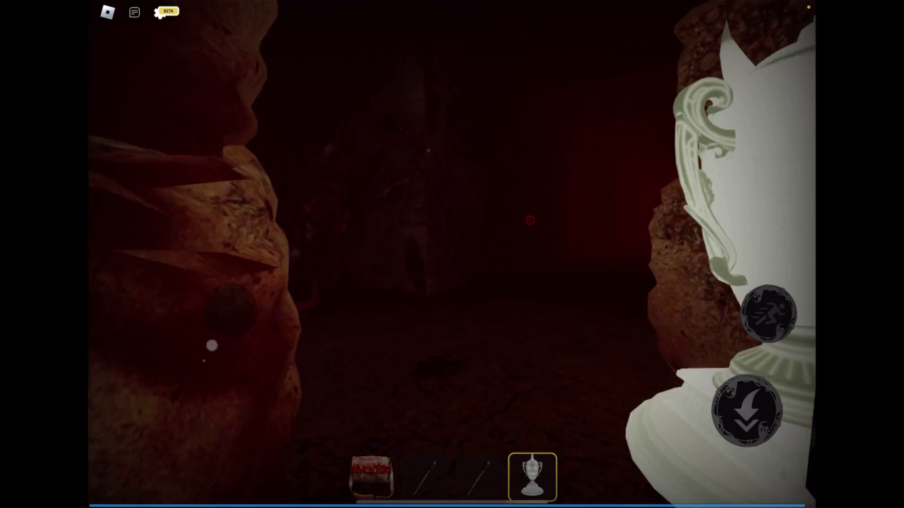
key("w")
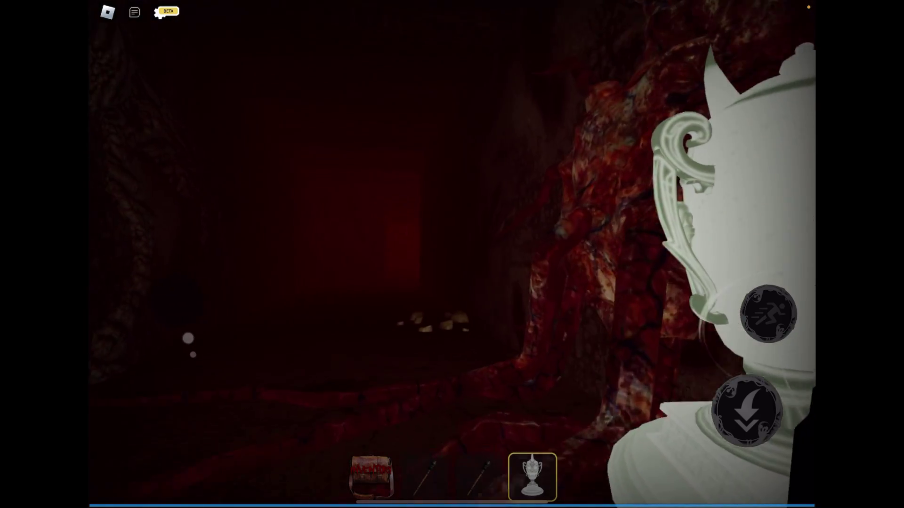
key("w")
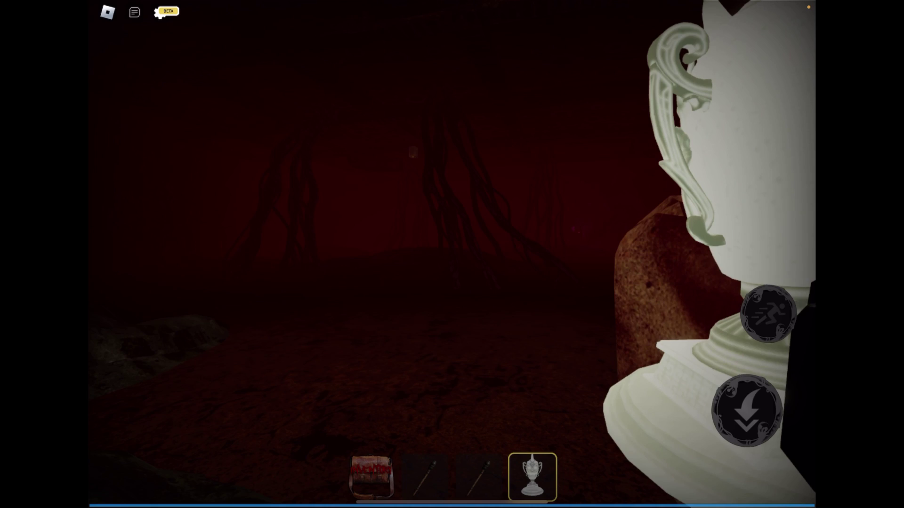
key("w")
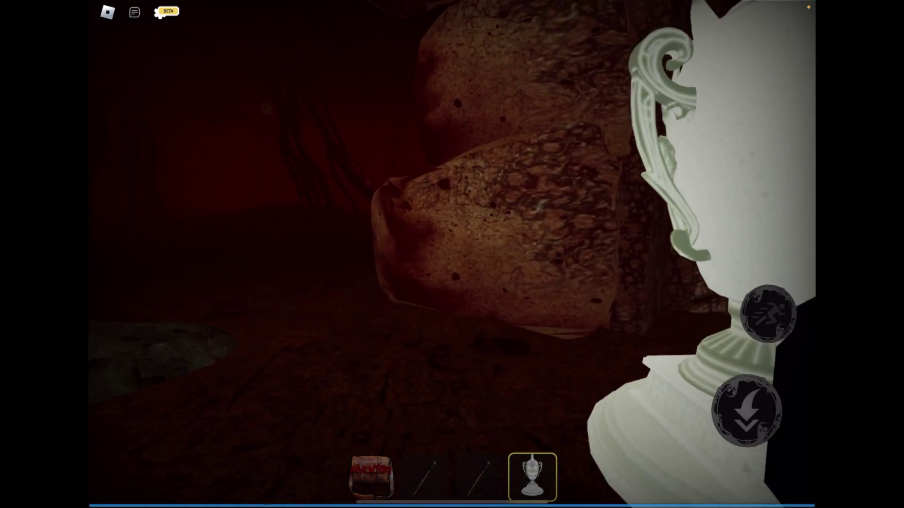
key("w")
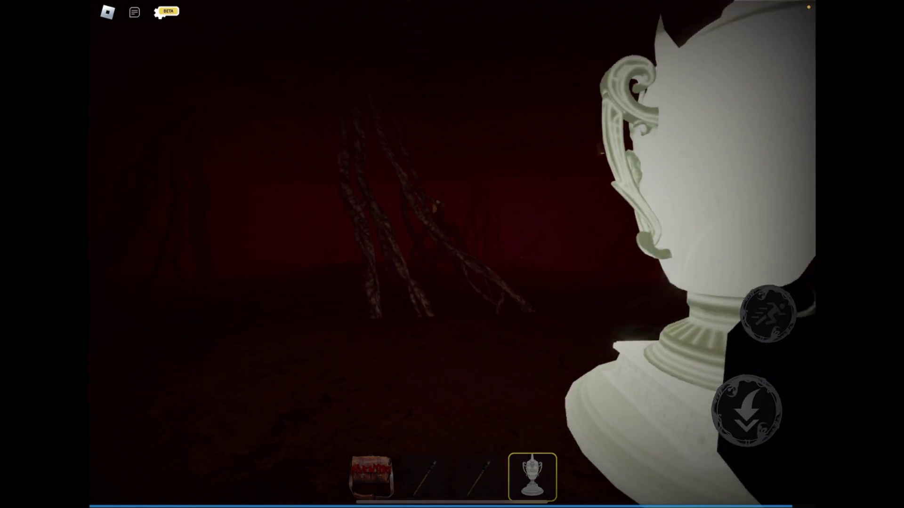
key("2")
key("w")
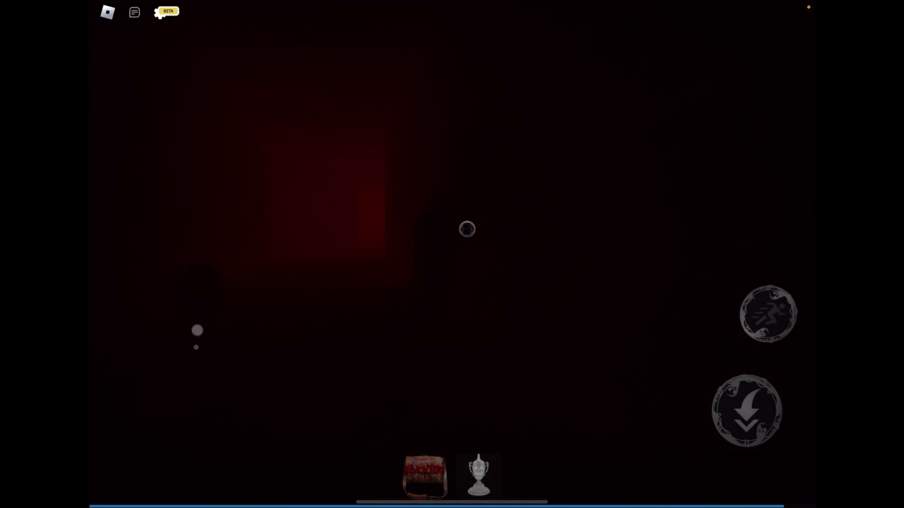
- Hold the trophy from slot 2 and open the rock wall door into the root-filled chamber
key("2")
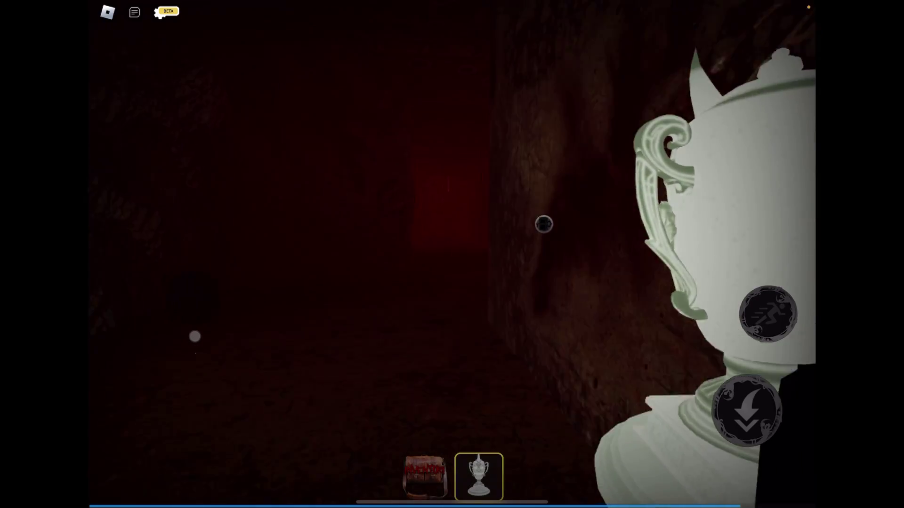
key("w")
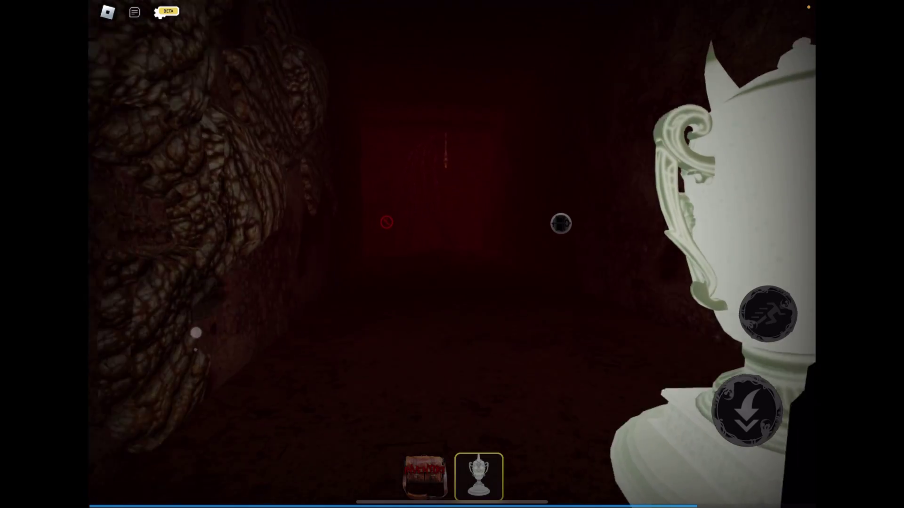
key("w")
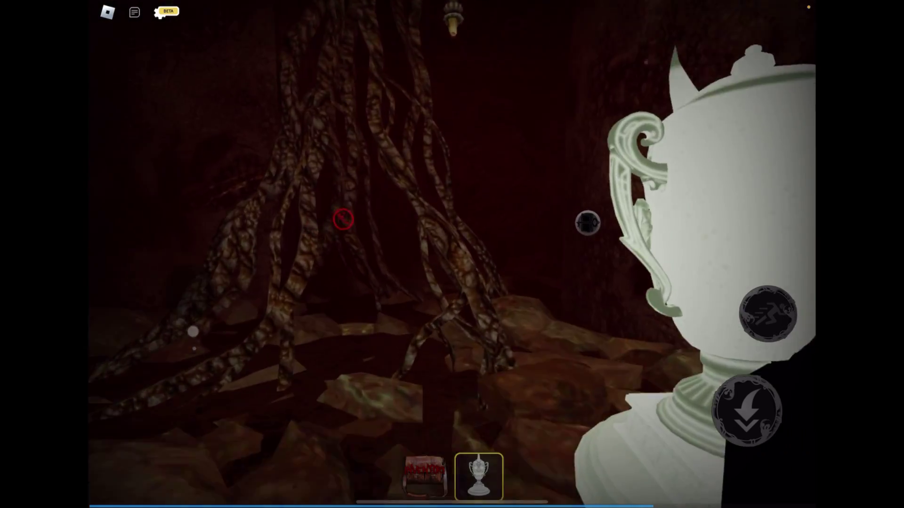
key("w")
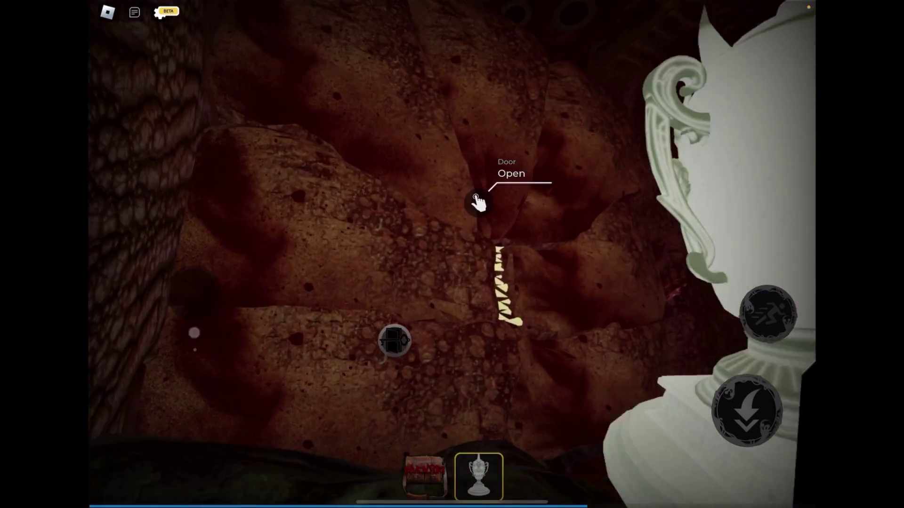
left_click(478, 202)
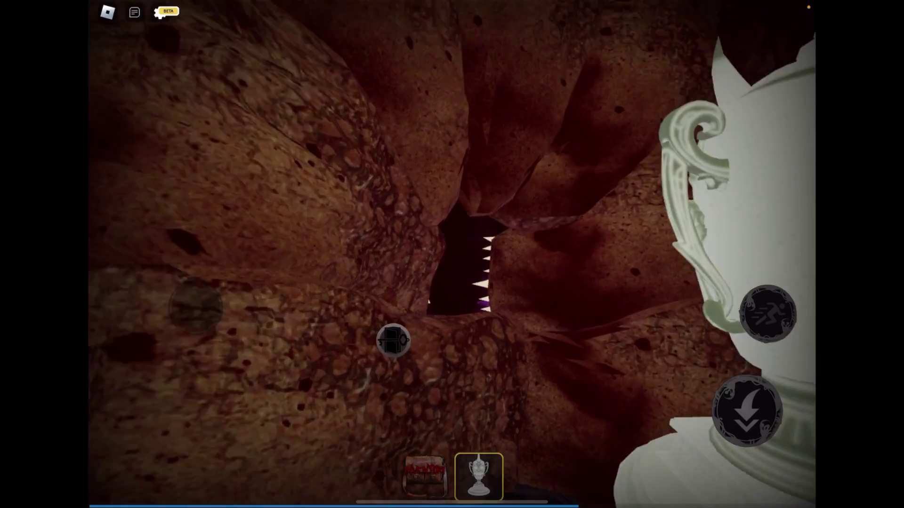
key("w")
key("w")
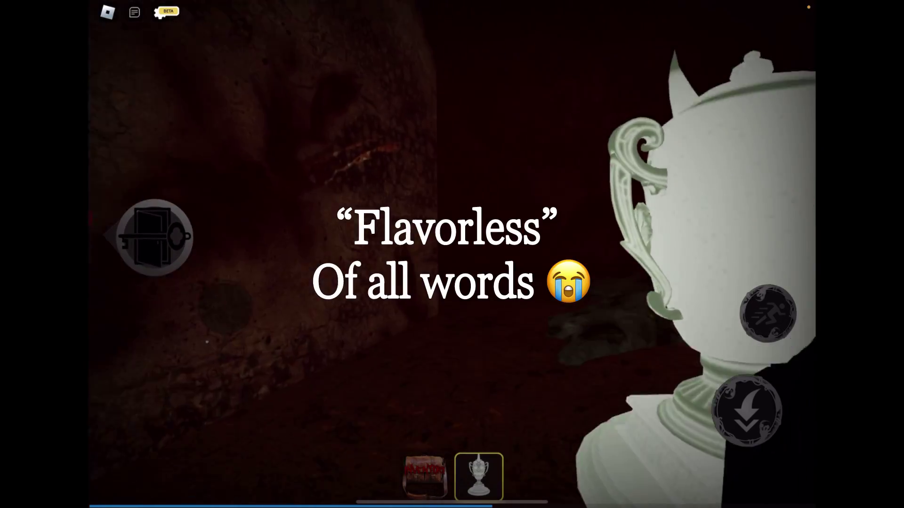
- Cross the red cave past the candelabra and open the next cave door with E
key("w")
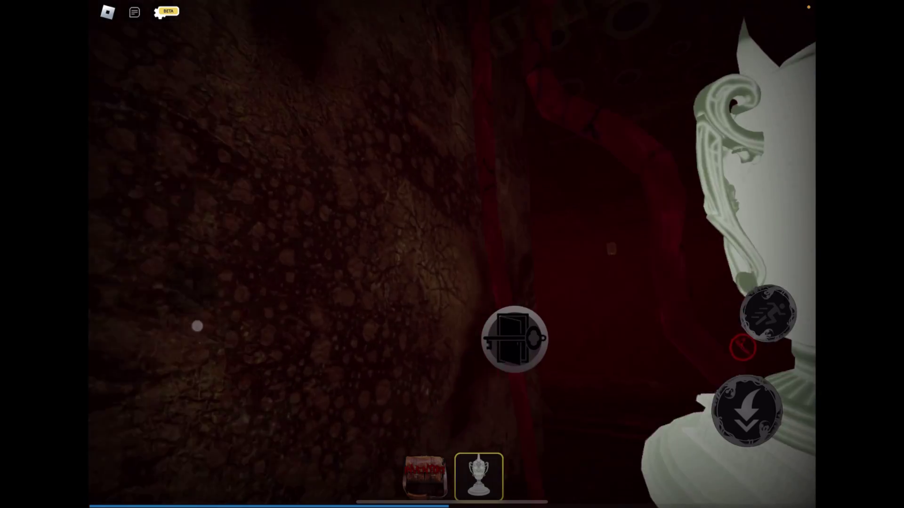
key("w")
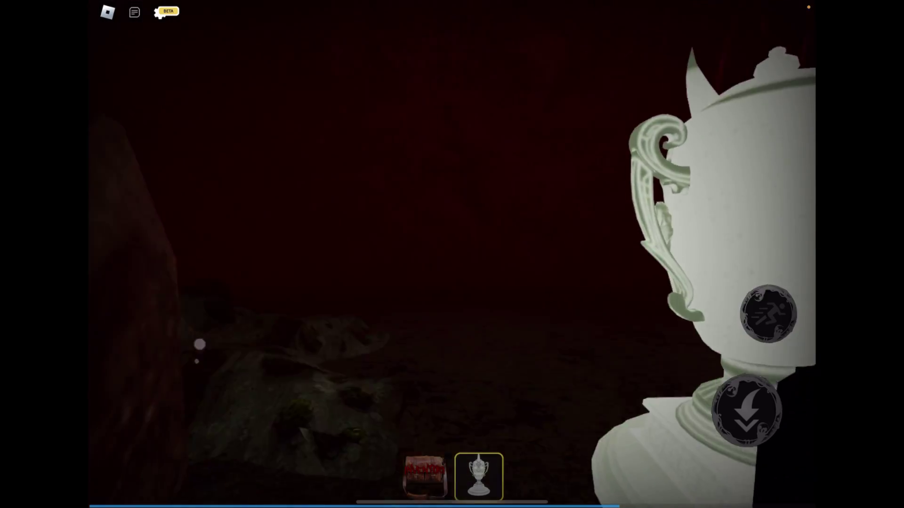
key("w")
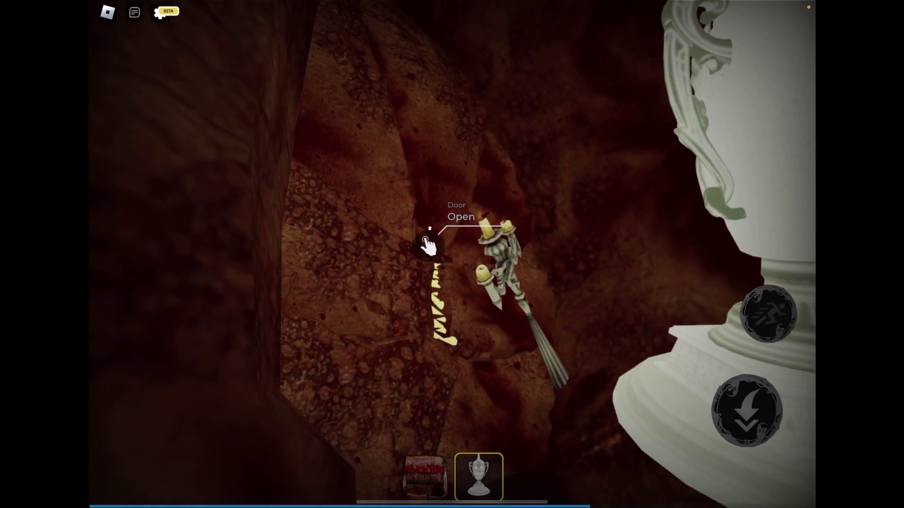
key("w")
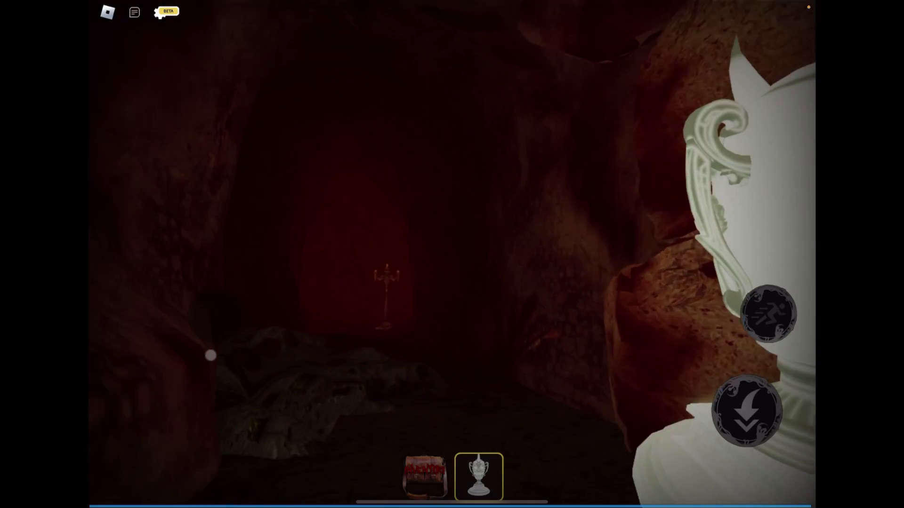
key("w")
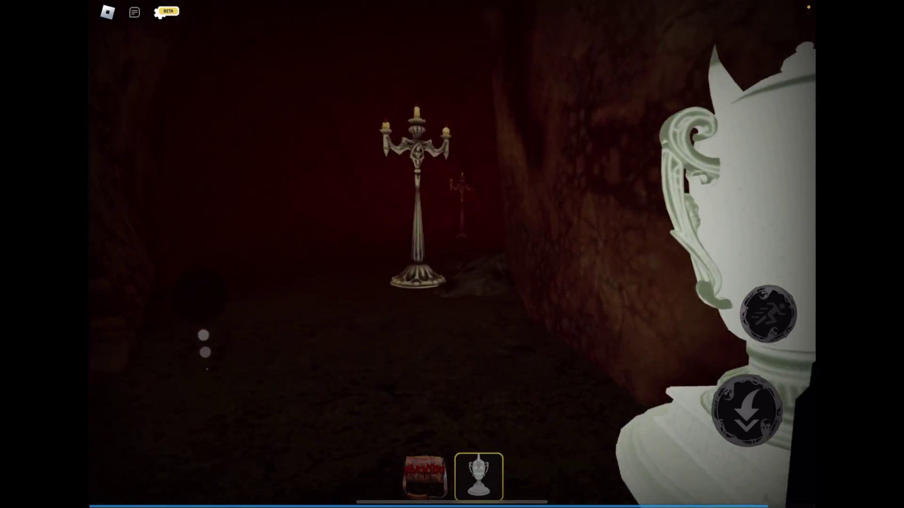
key("w")
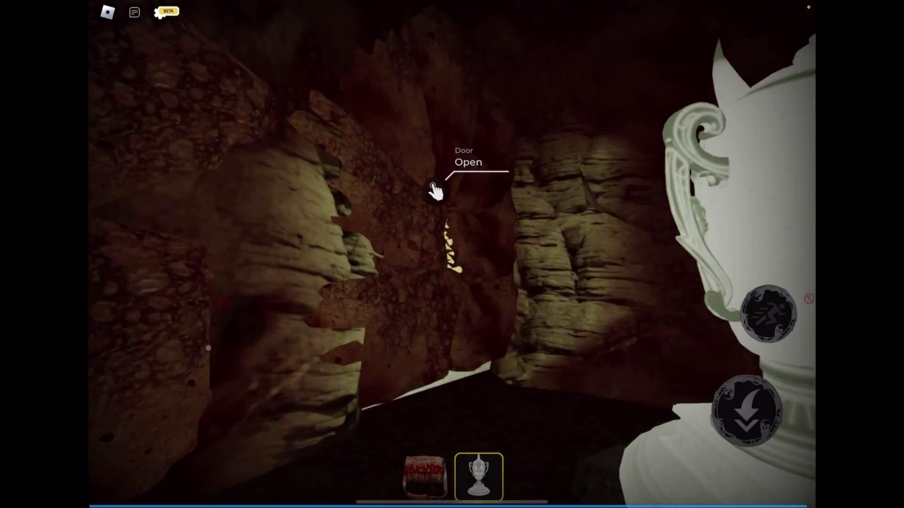
key("w")
key("e")
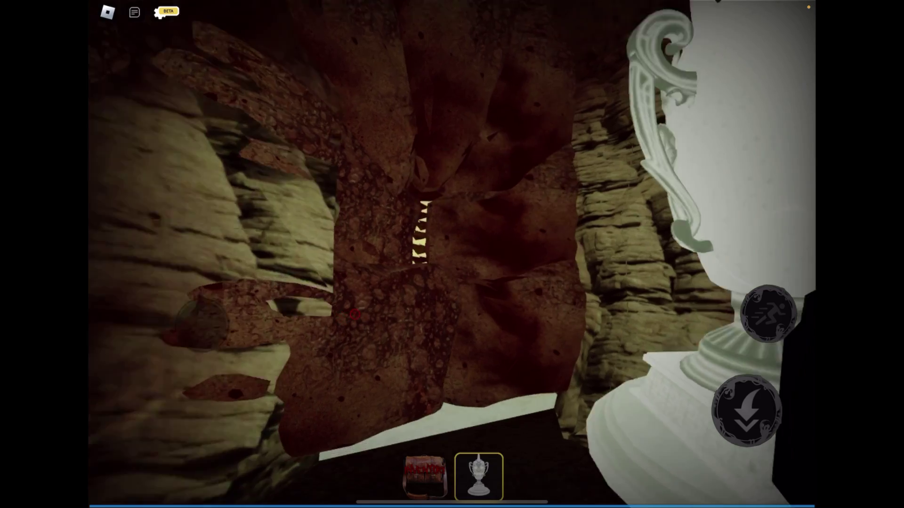
- Explore the snowy cave, re-hold the trophy, and screenshot the snowman and table
key("w")
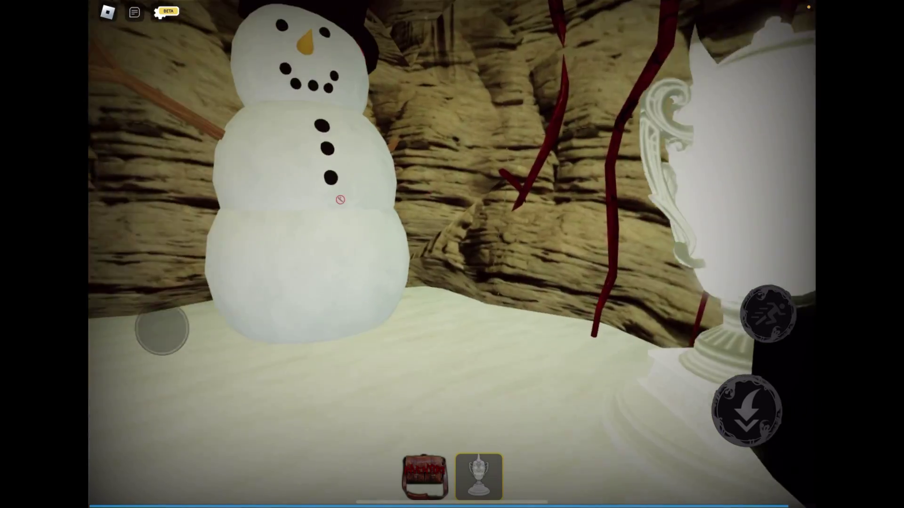
key("w")
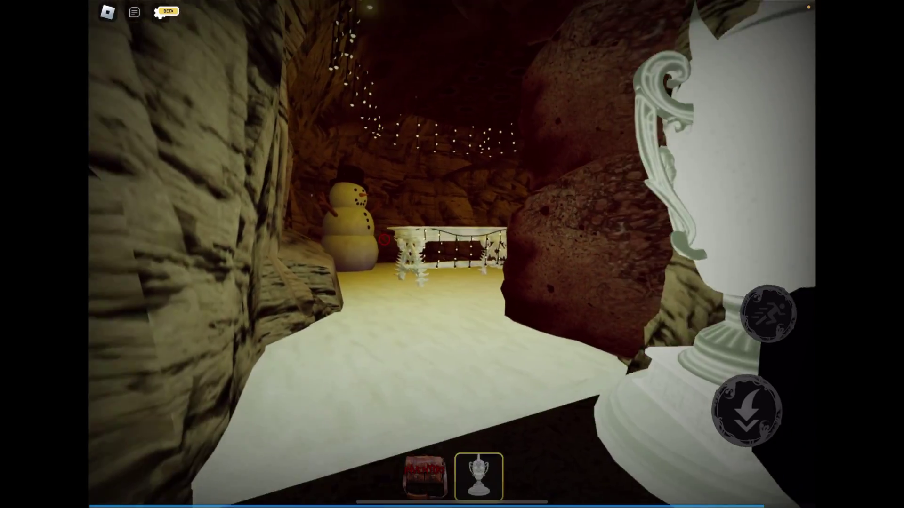
key("w")
key("2")
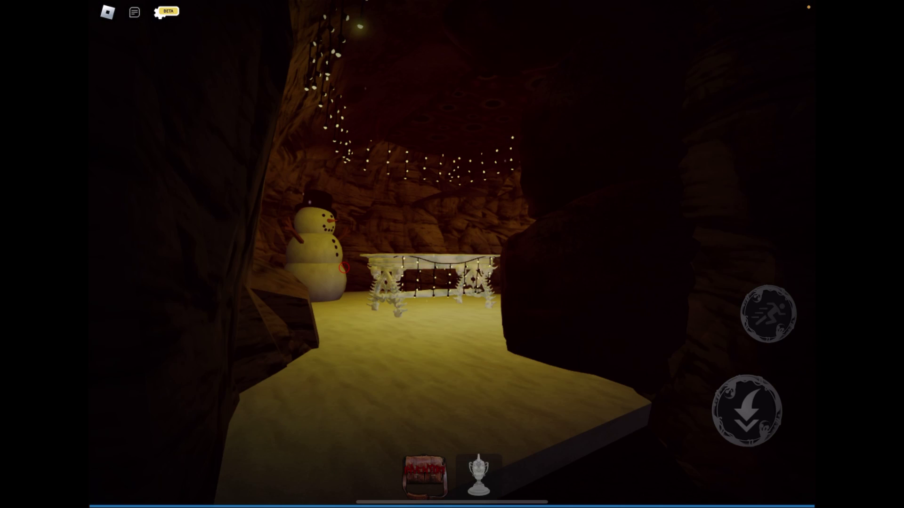
key("2")
key("w")
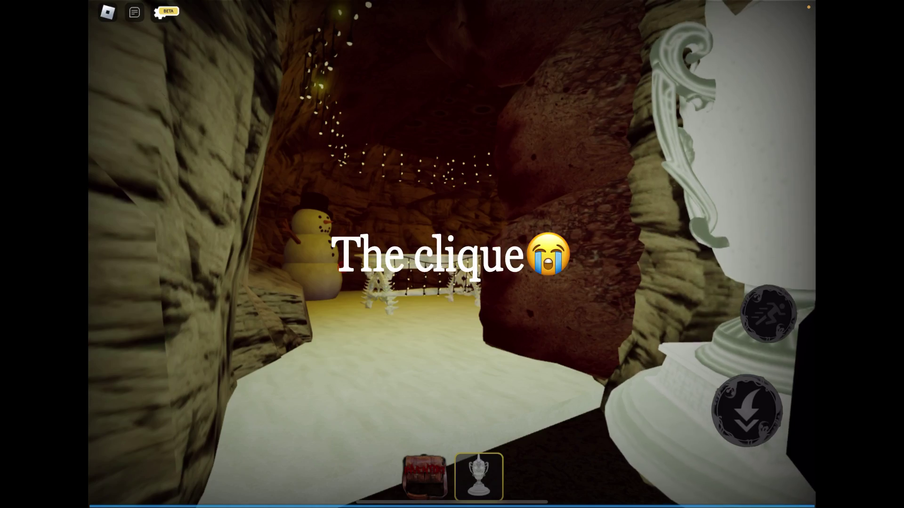
key("super+shift+3")
- Head back past the candelabra down the red corridor and through the cave door
key("w")
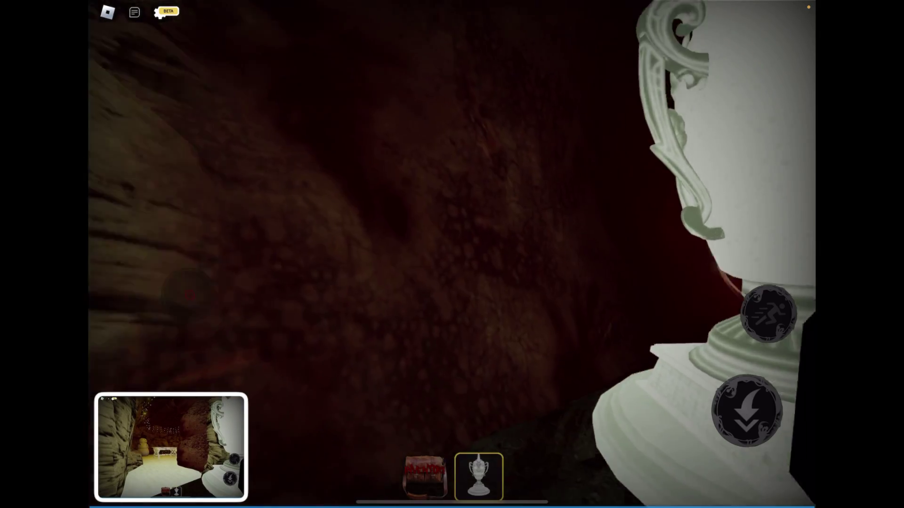
key("w")
key("w")
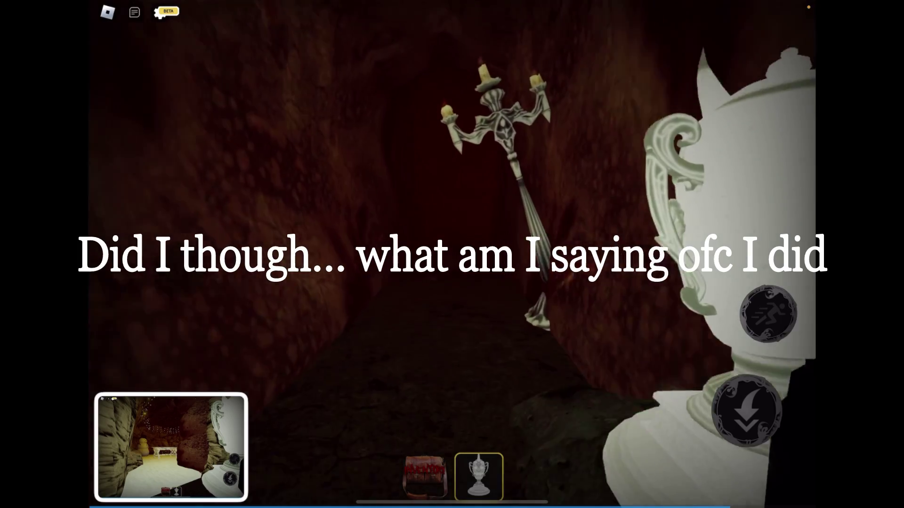
key("w")
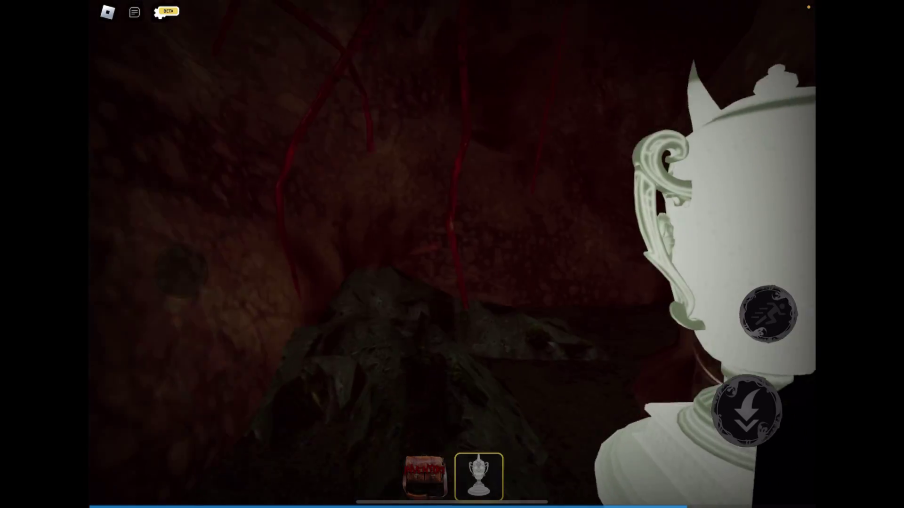
key("w")
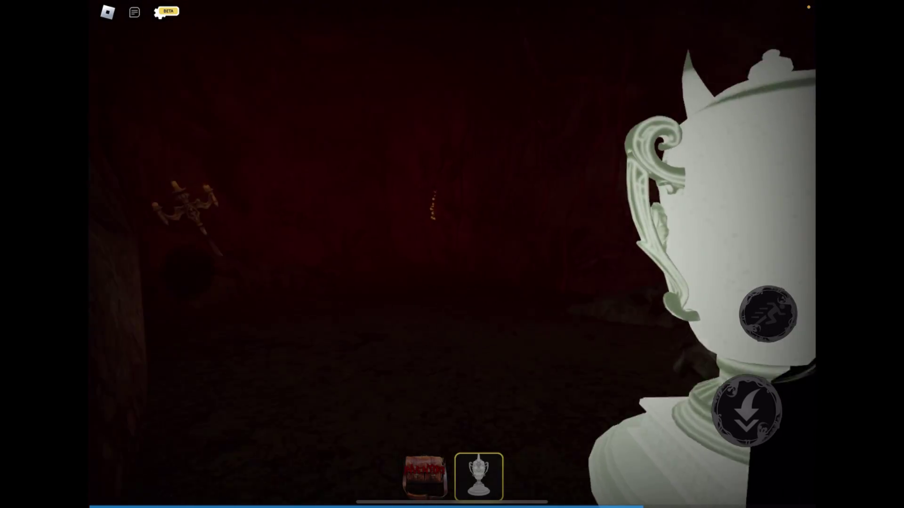
key("w")
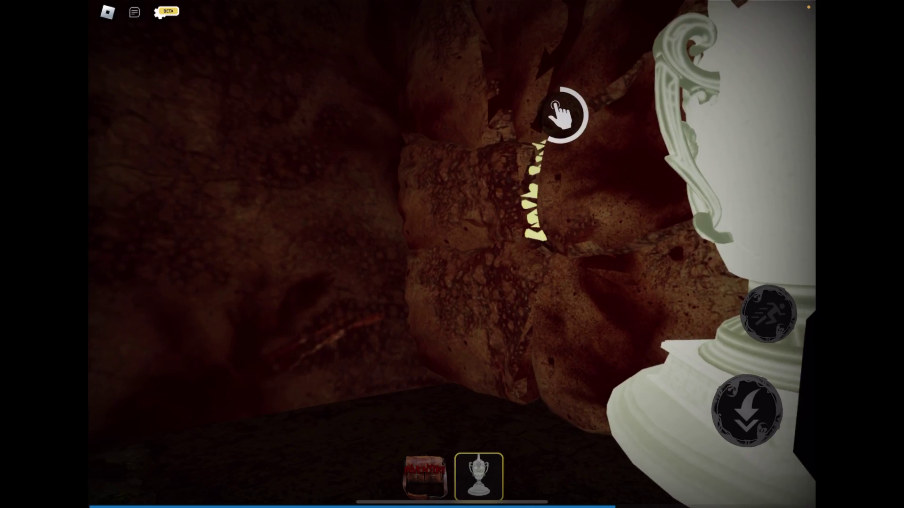
key("w")
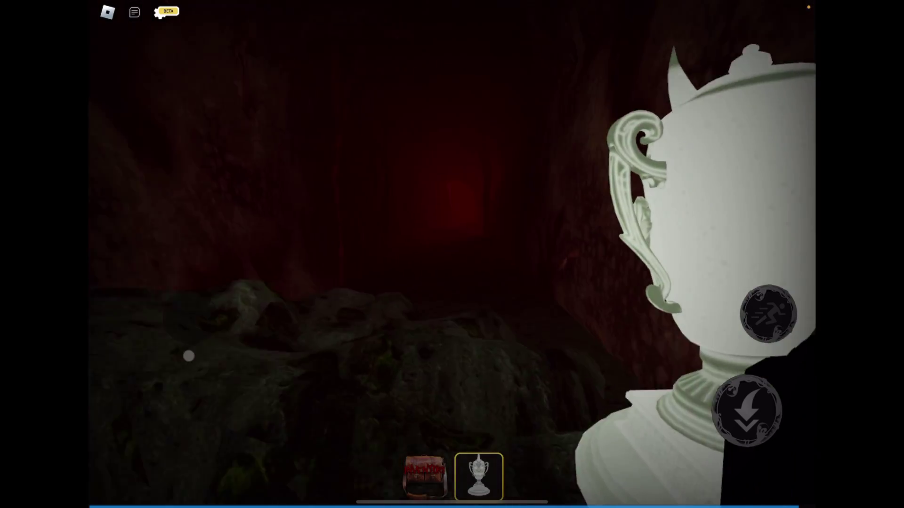
key("w")
key("w")
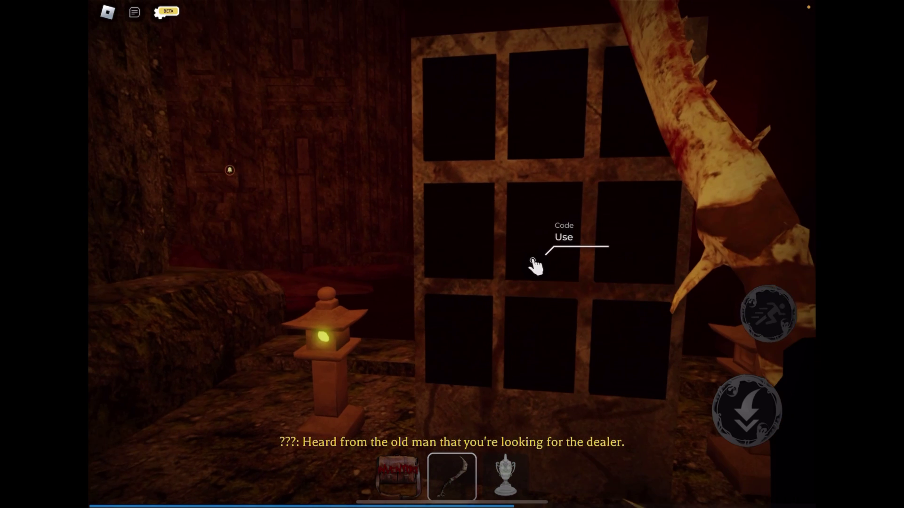
- Walk through the shelf room, corridor and red bell-lamp room, then open the lattice code panel
left_click(535, 261)
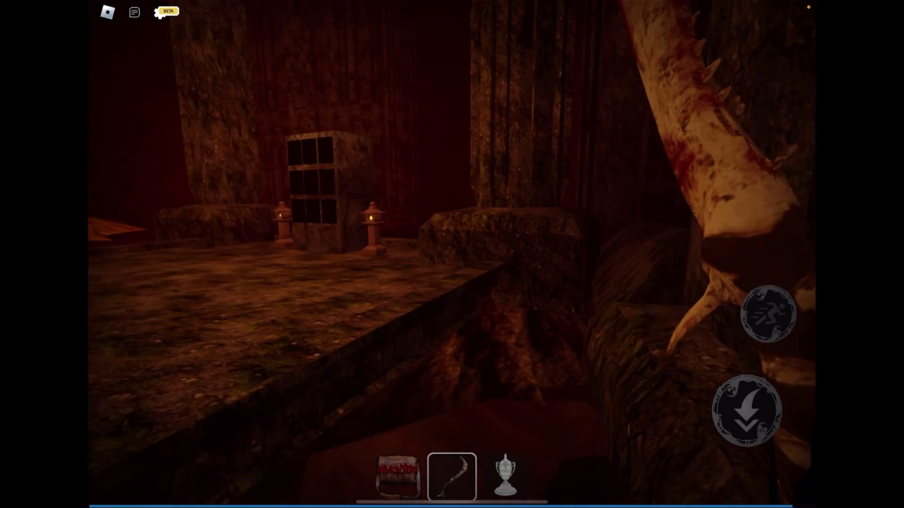
left_click_drag(220, 349, 451, 332)
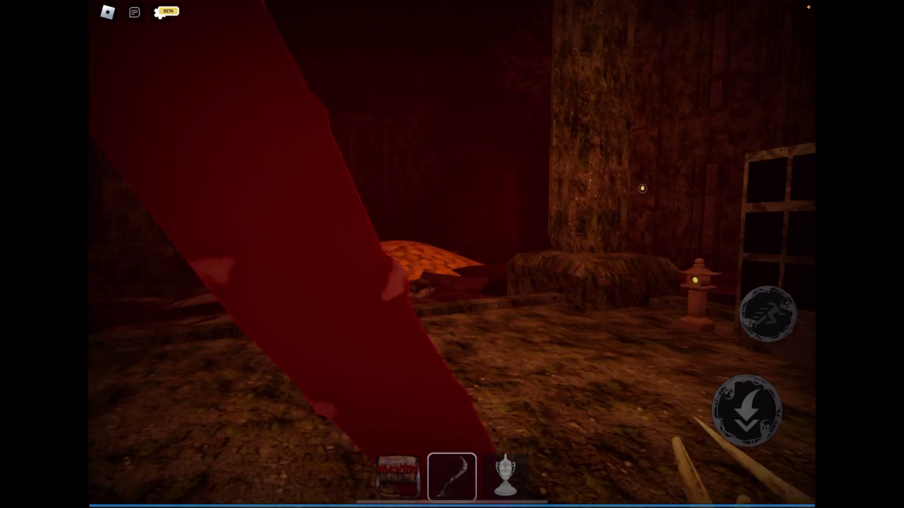
left_click_drag(184, 348, 182, 332)
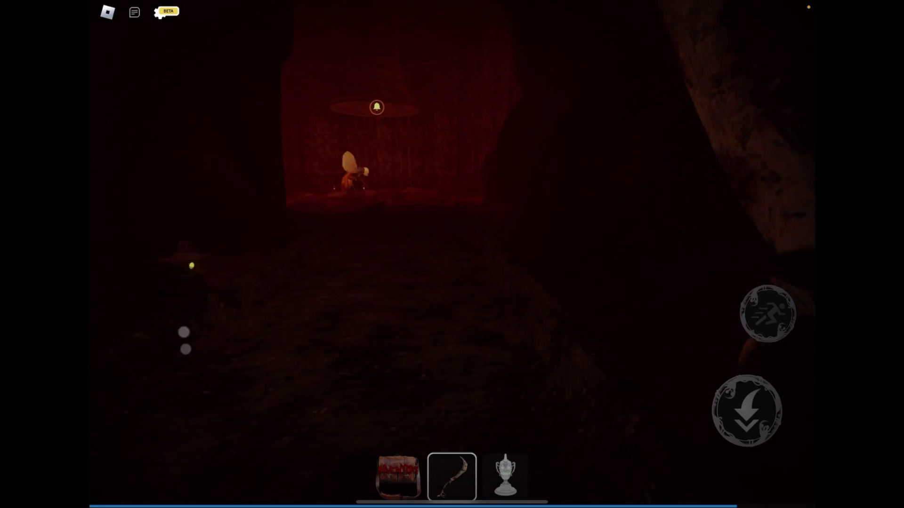
left_click_drag(188, 331, 190, 326)
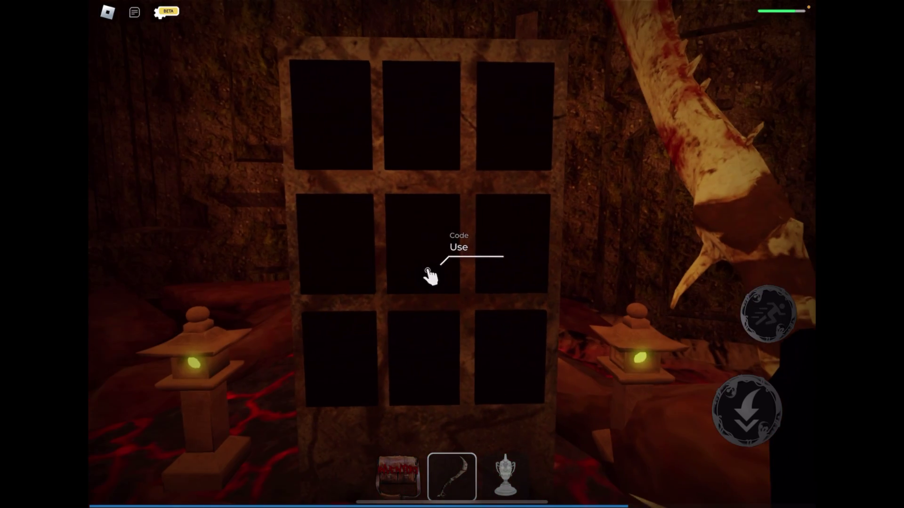
left_click(429, 276)
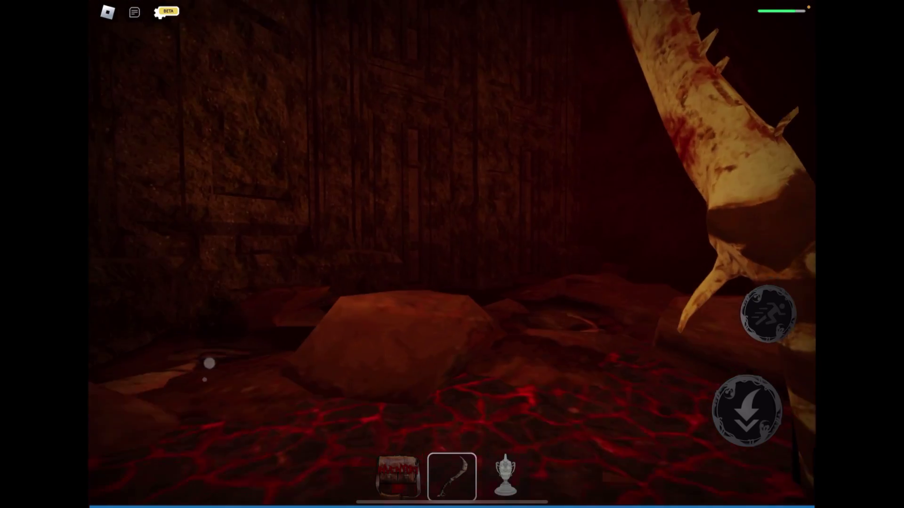
- Exit the nine-panel tile-puzzle close-up, returning the camera to the character
mouse_move(208, 363)
left_mouse_down()
mouse_move(190, 373)
mouse_move(191, 413)
mouse_move(251, 413)
mouse_move(198, 342)
left_mouse_up()
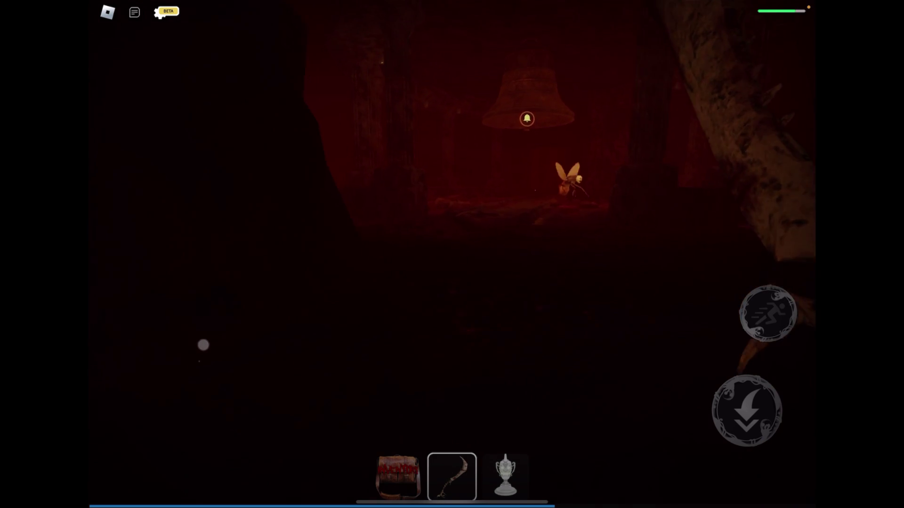
- Cross the red cave past the winged creature and coin pile, then start the grate's arrow puzzle
left_click_drag(202, 344, 215, 340)
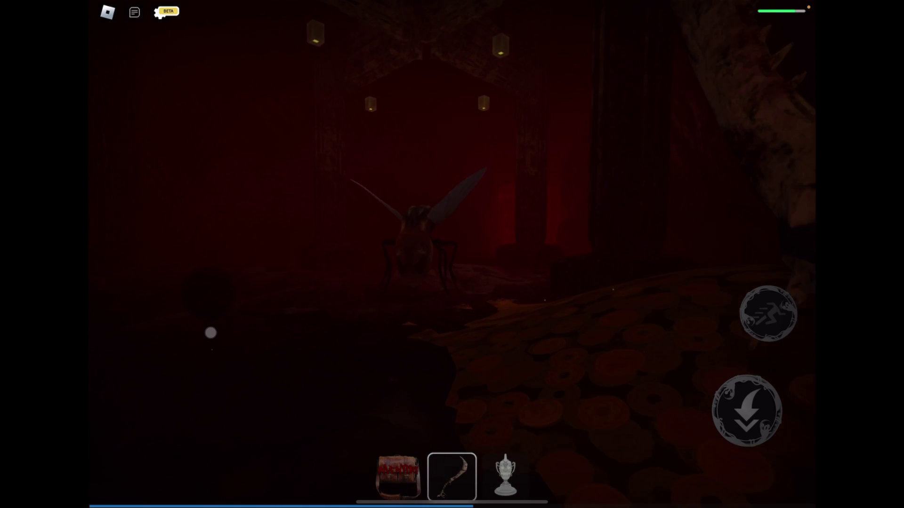
left_click_drag(213, 339, 224, 328)
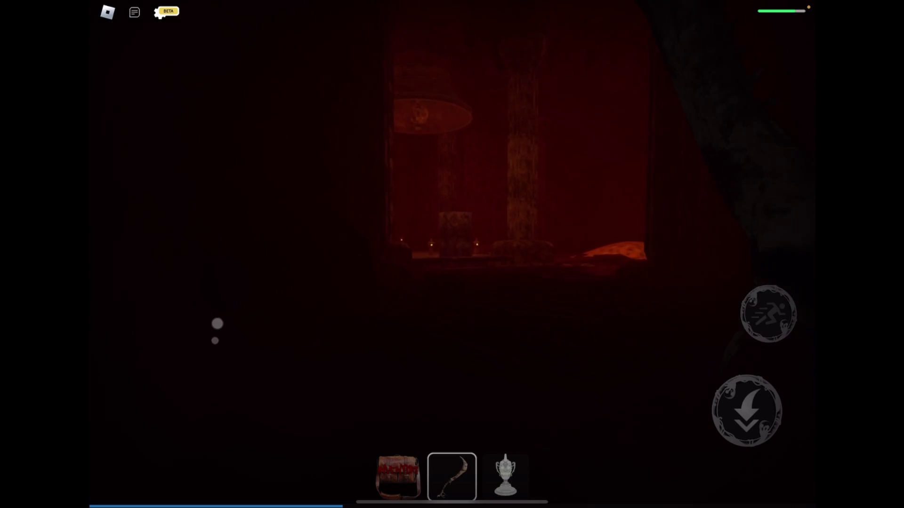
mouse_move(219, 326)
left_mouse_down()
mouse_move(200, 325)
mouse_move(195, 318)
mouse_move(208, 308)
left_mouse_up()
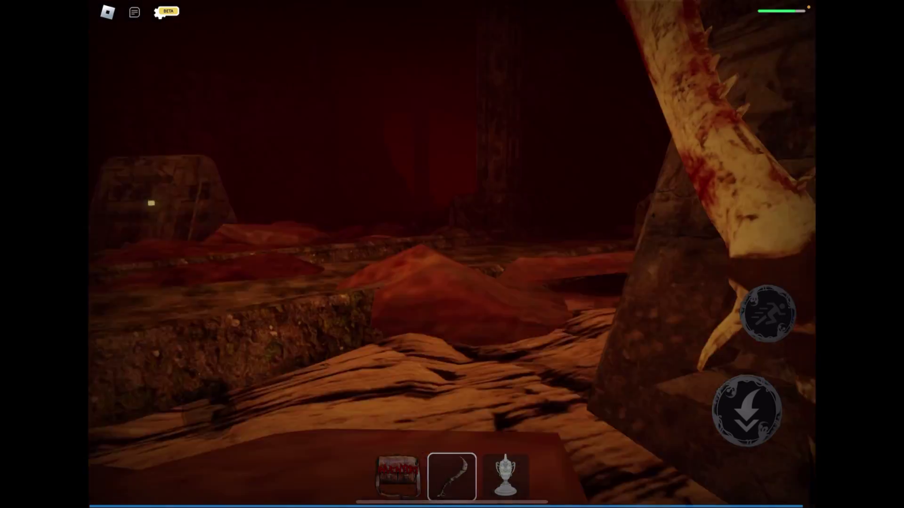
mouse_move(236, 321)
left_mouse_down()
mouse_move(209, 351)
mouse_move(195, 343)
left_mouse_up()
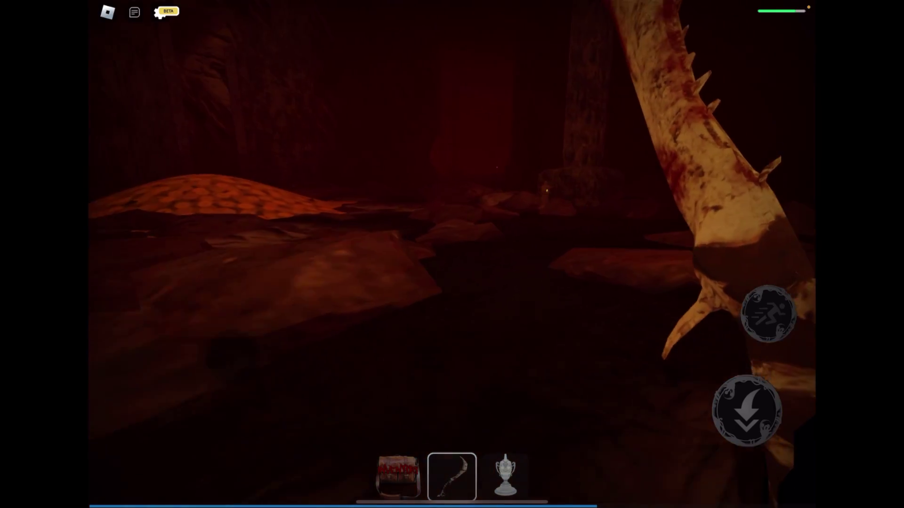
left_click_drag(210, 309, 217, 351)
left_click(478, 247)
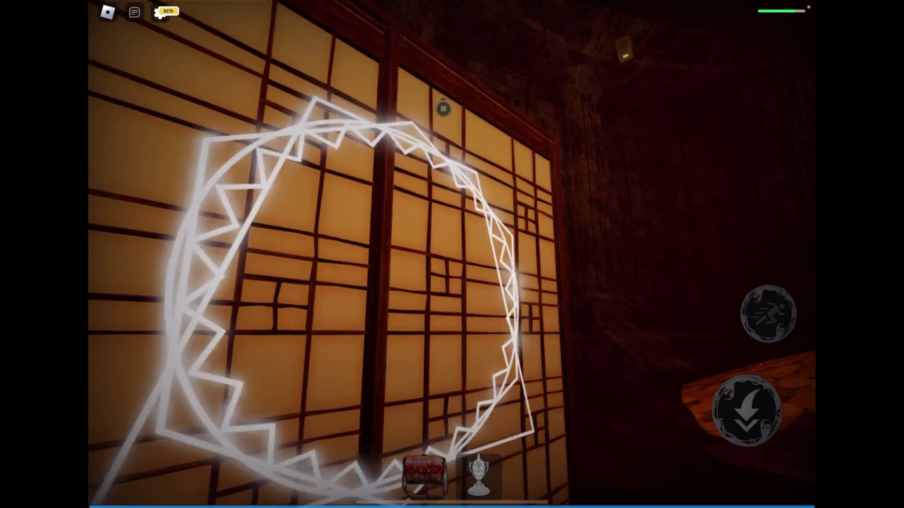
- Leave the arrow puzzle and walk further through the dark cave
left_click_drag(202, 347, 196, 349)
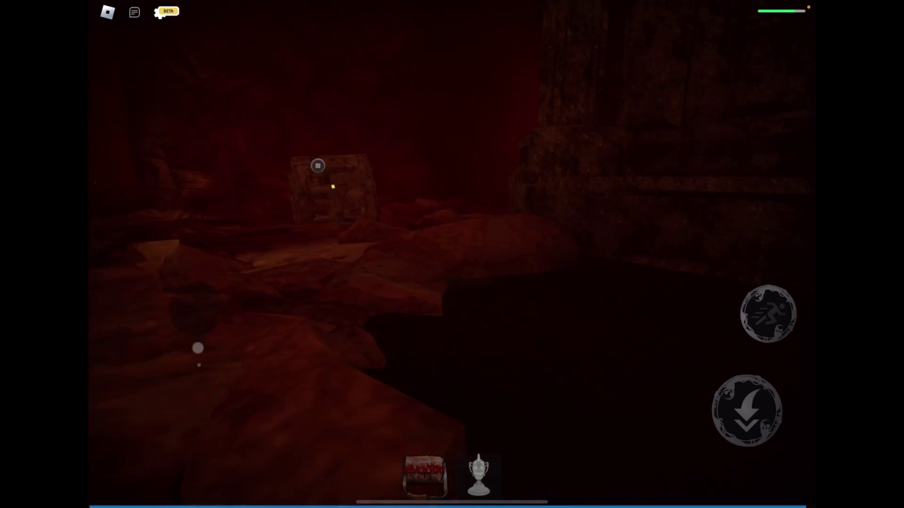
left_click_drag(196, 349, 190, 342)
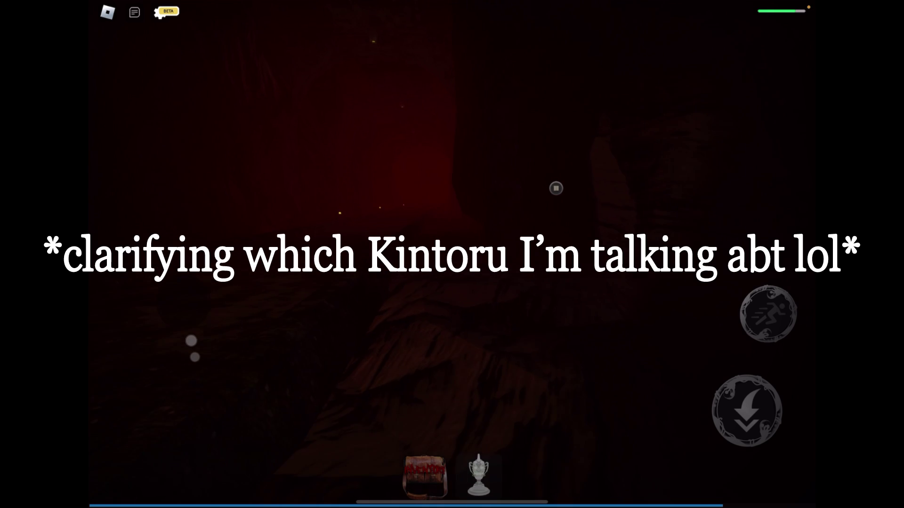
left_click_drag(202, 343, 198, 343)
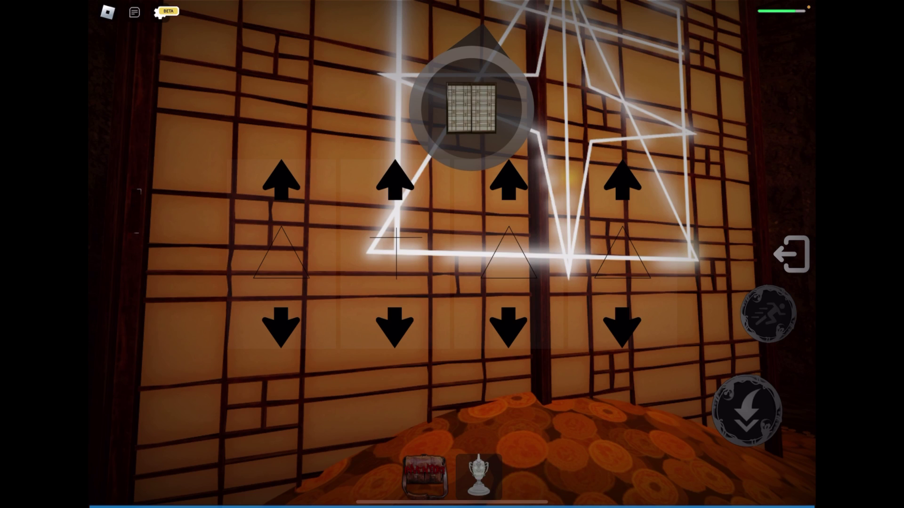
- Cycle the first and fourth column symbols and set the second column to a triangle
left_click(621, 180)
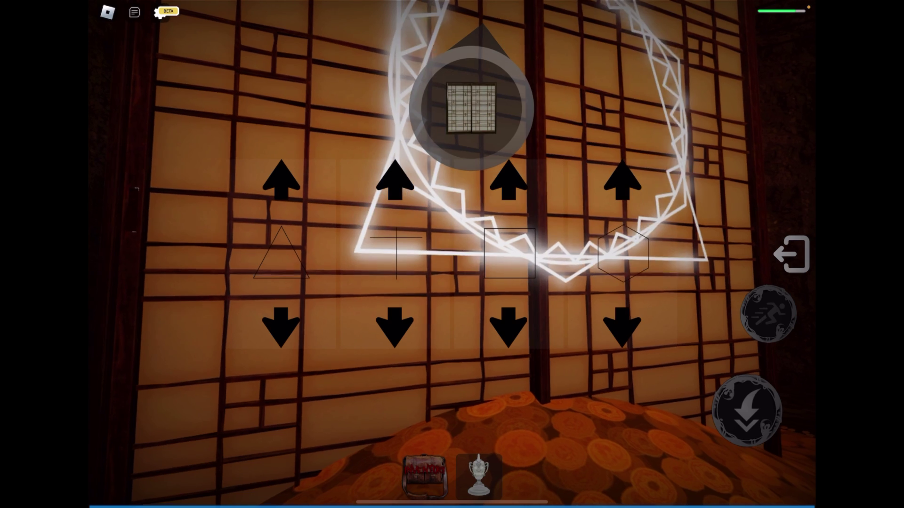
left_click(281, 181)
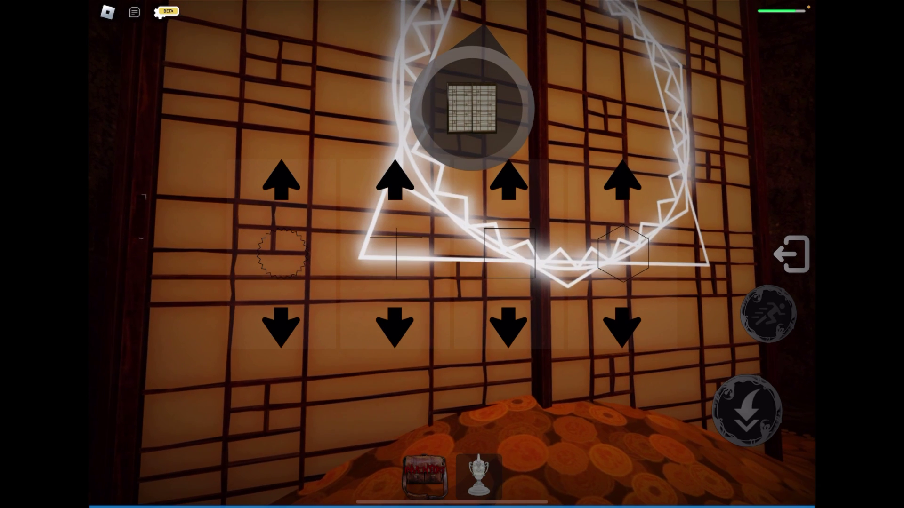
left_click(395, 180)
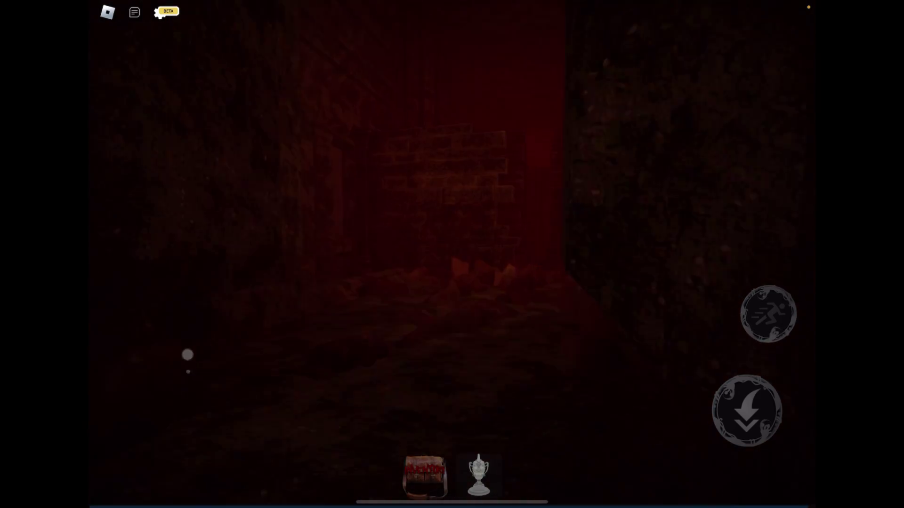
- Walk down the dim red corridors and turn from the red wall toward the green area
left_click_drag(194, 348, 207, 342)
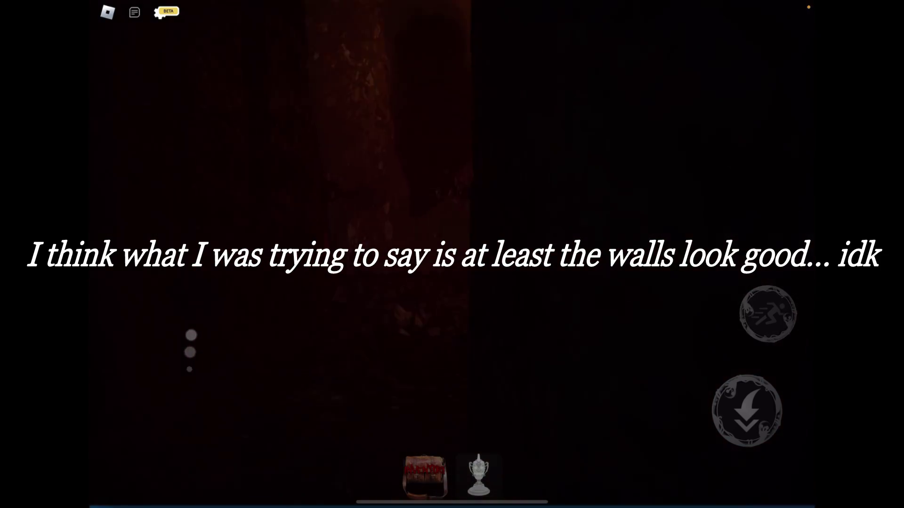
mouse_move(183, 360)
left_mouse_down()
mouse_move(206, 331)
mouse_move(194, 325)
mouse_move(207, 340)
left_mouse_up()
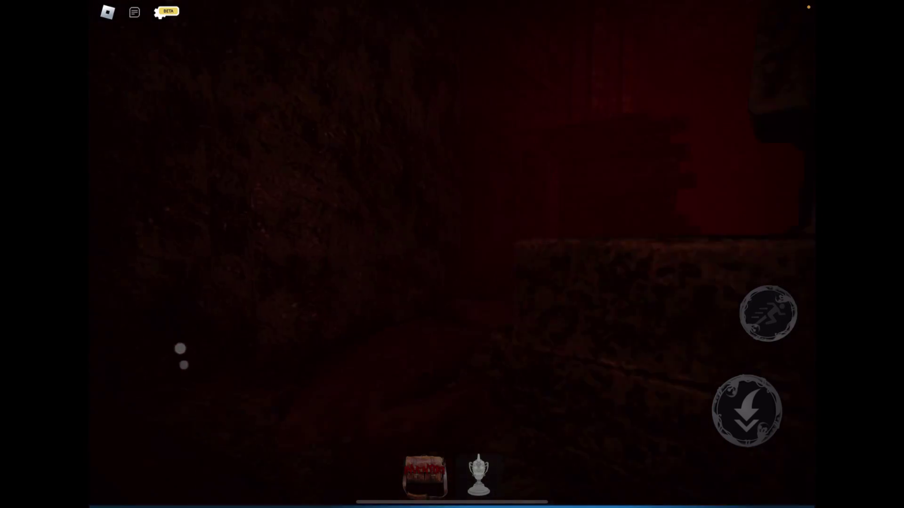
mouse_move(186, 347)
left_mouse_down()
mouse_move(204, 345)
mouse_move(198, 335)
mouse_move(179, 339)
mouse_move(191, 337)
mouse_move(180, 340)
mouse_move(188, 329)
mouse_move(197, 335)
mouse_move(179, 343)
mouse_move(202, 336)
mouse_move(180, 345)
mouse_move(199, 343)
mouse_move(198, 332)
mouse_move(174, 335)
mouse_move(172, 343)
mouse_move(203, 338)
mouse_move(177, 329)
left_mouse_up()
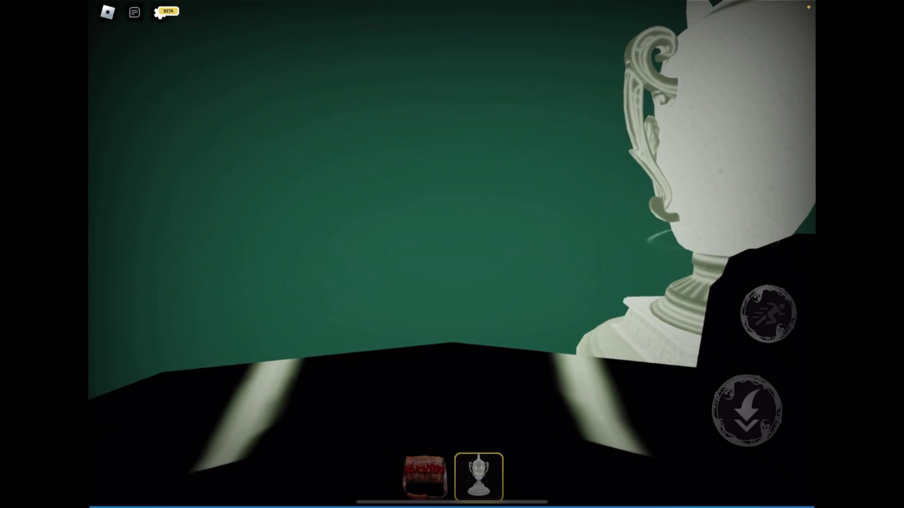
mouse_move(205, 362)
left_mouse_down()
mouse_move(204, 347)
mouse_move(186, 334)
left_mouse_up()
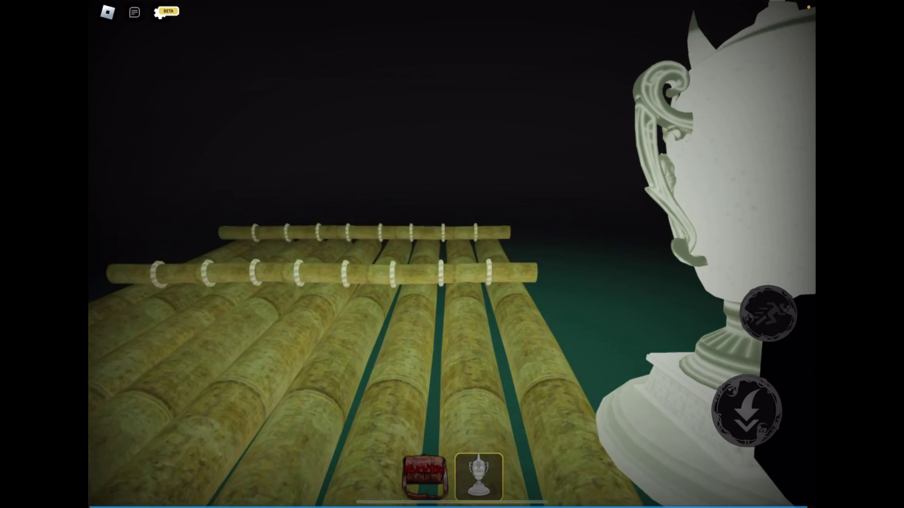
- Walk along the bamboo raft, back away, look right past it, and move closer
left_click_drag(233, 353, 165, 413)
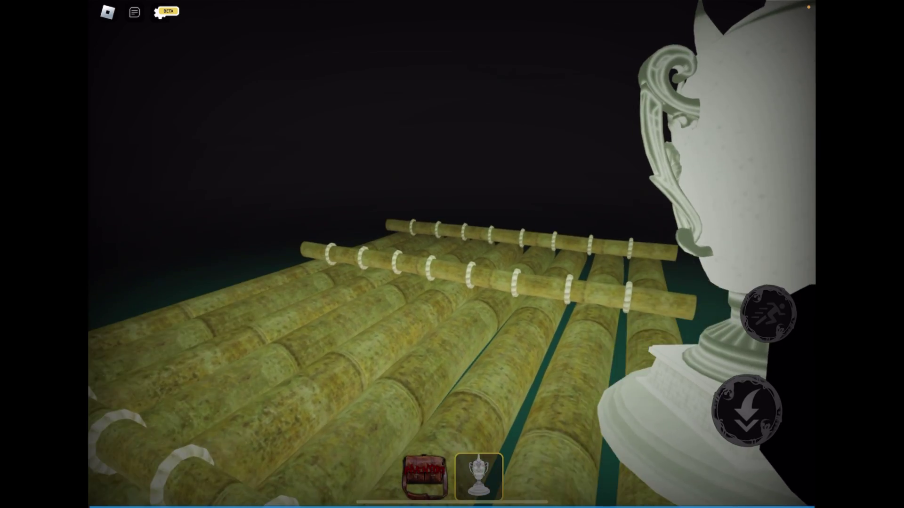
left_click_drag(165, 414, 164, 437)
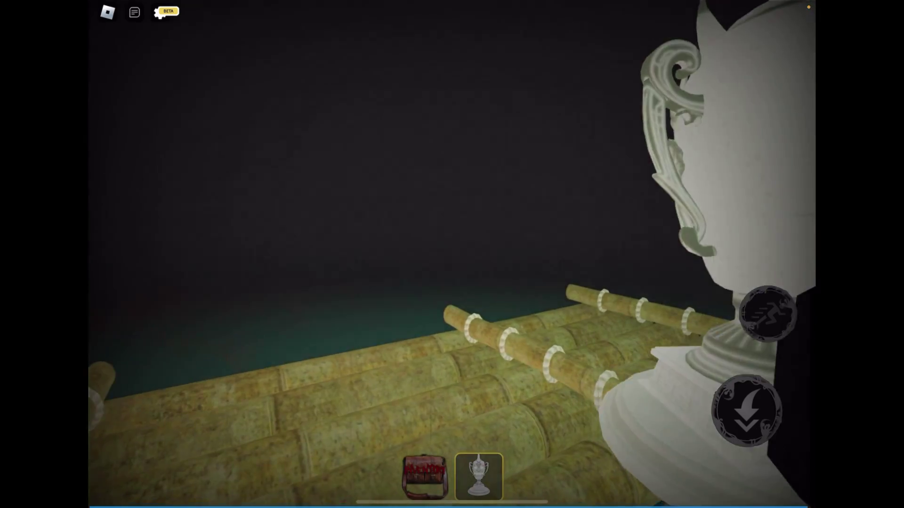
mouse_move(706, 135)
left_mouse_down()
mouse_move(663, 130)
mouse_move(606, 173)
left_mouse_up()
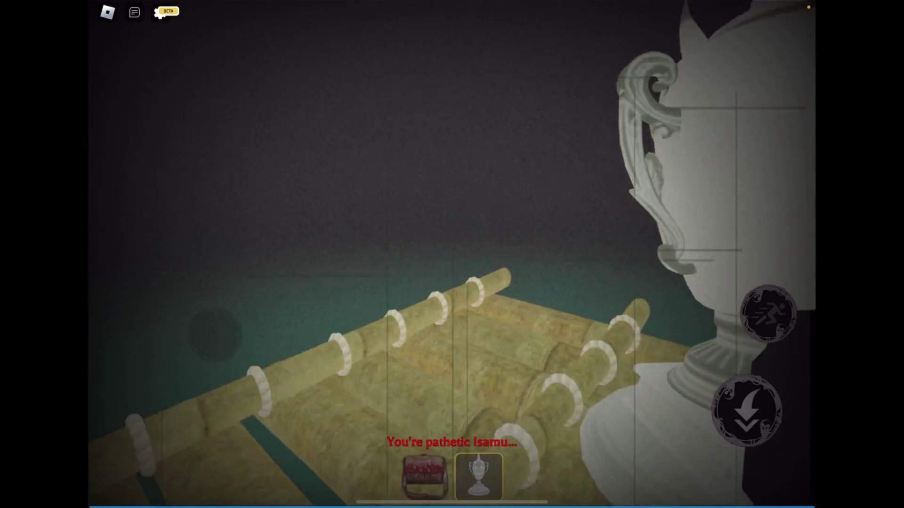
mouse_move(212, 332)
left_mouse_down()
mouse_move(185, 332)
mouse_move(232, 367)
left_mouse_up()
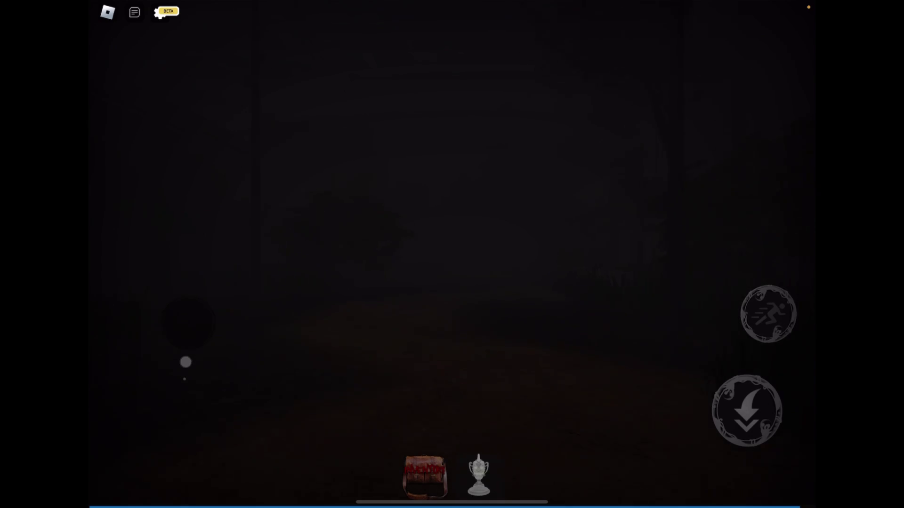
- Hold the trophy from slot 2 and walk forward along the dirt path
key("2")
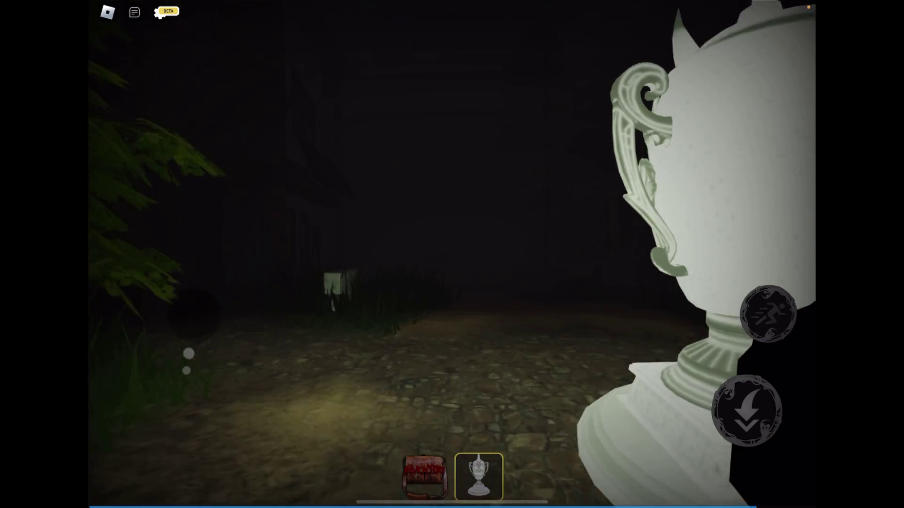
key("w")
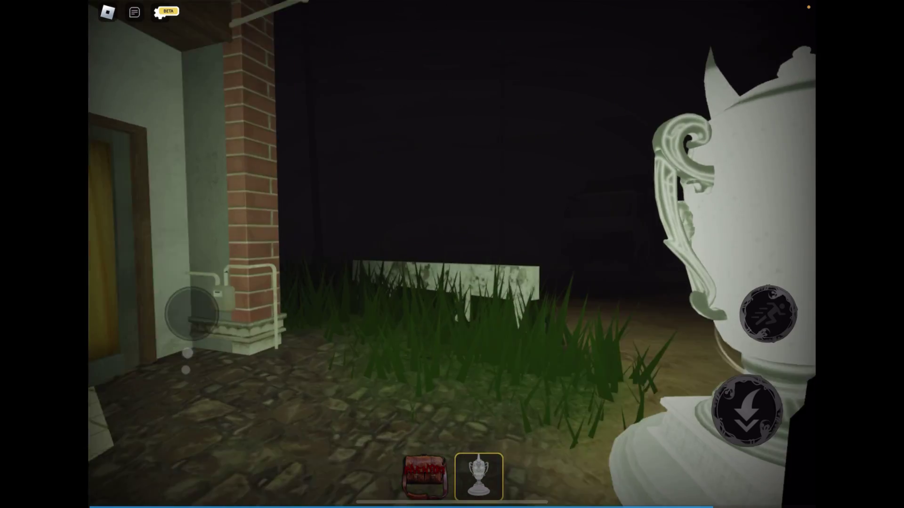
key("w")
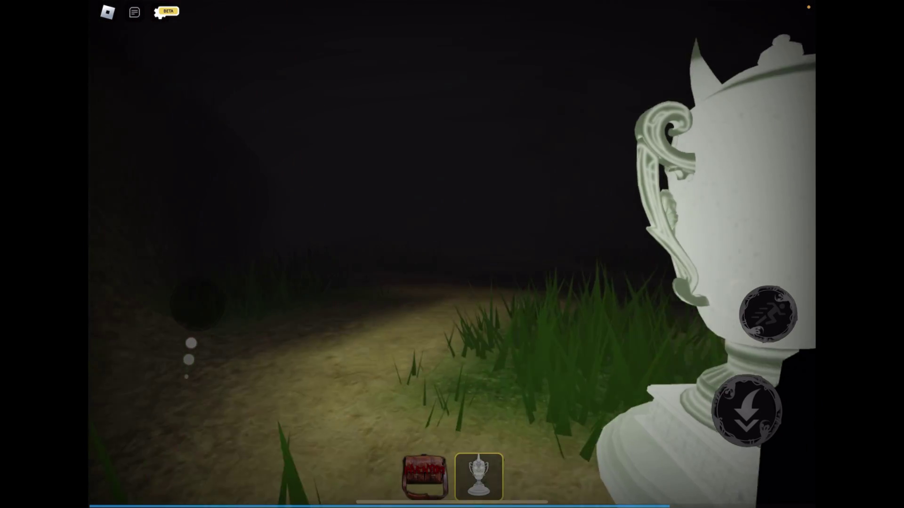
key("w")
- Switch the held item to the spider skin, then back to the trophy skin
key("1")
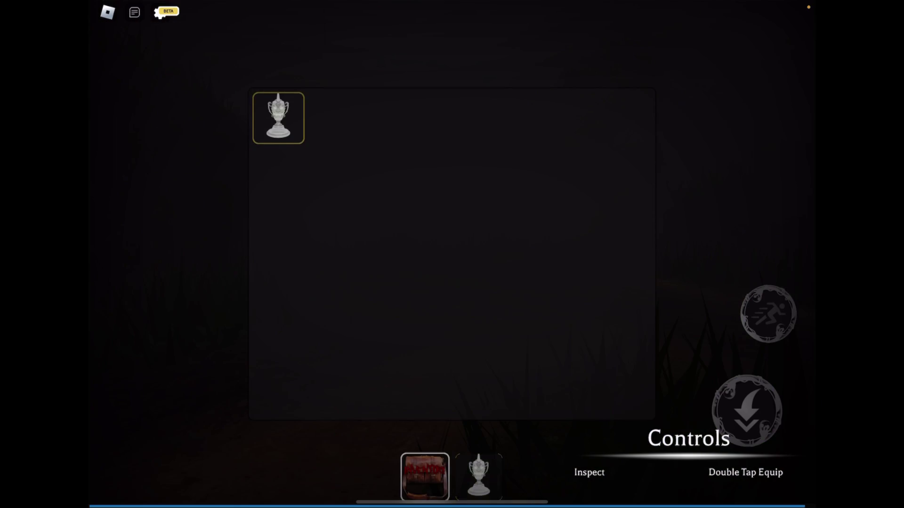
left_click(332, 136)
scroll(452, 212, "up", 5)
scroll(452, 212, "up", 5)
left_click(448, 317)
key("2")
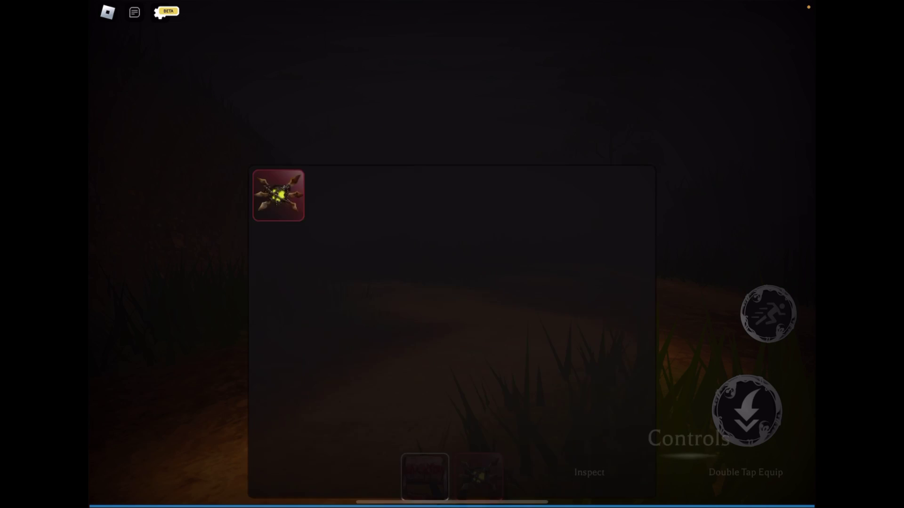
left_click(279, 117)
scroll(452, 254, "up", 3)
scroll(453, 254, "down", 5)
scroll(452, 254, "down", 3)
left_click(448, 278)
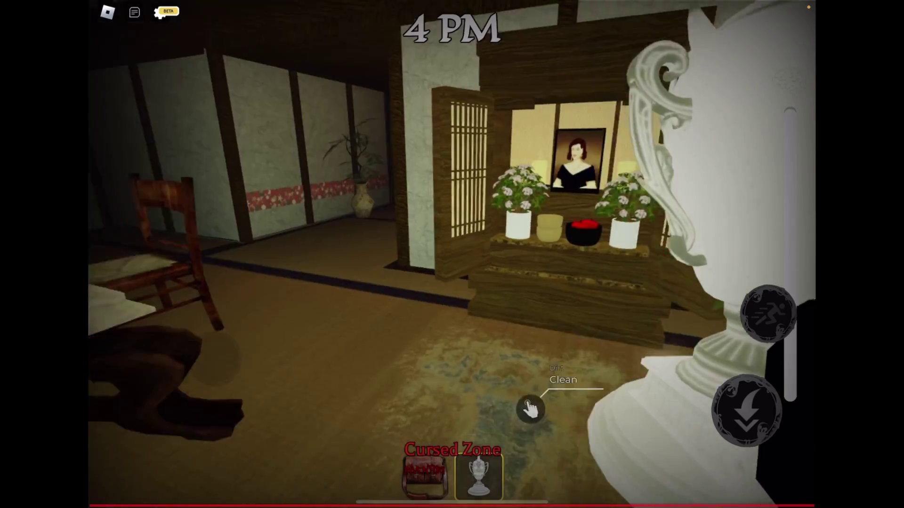
- Pick up the broomstick and scrub the dirty kitchen floor
mouse_move(191, 346)
left_mouse_down()
mouse_move(210, 349)
mouse_move(202, 338)
mouse_move(202, 357)
left_mouse_up()
left_click(540, 279)
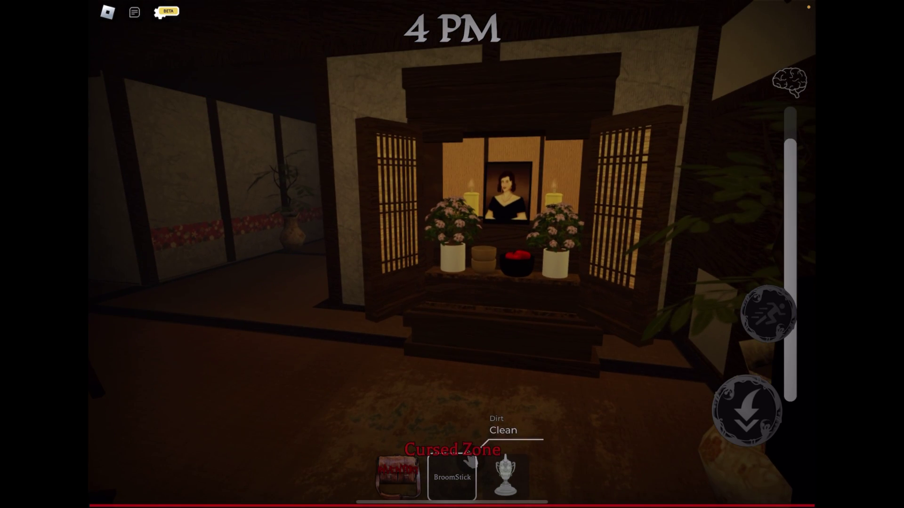
left_click_drag(469, 462, 516, 358)
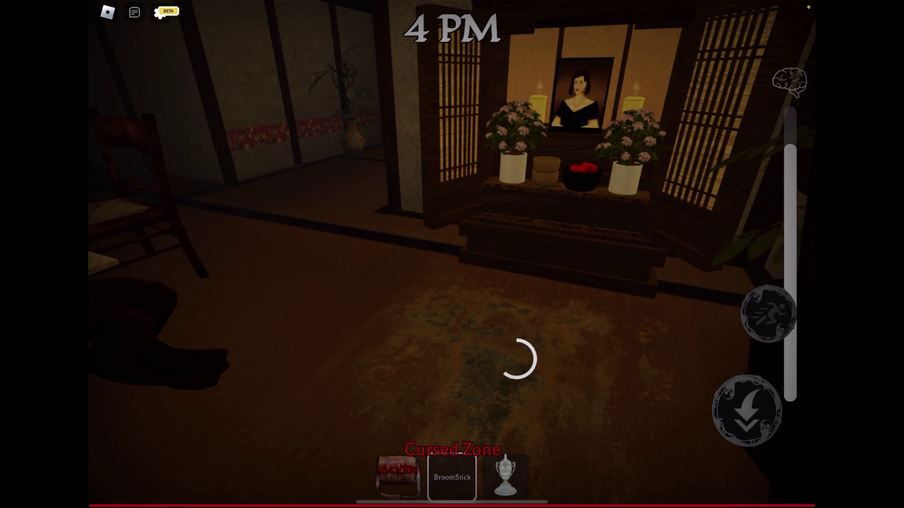
mouse_move(521, 359)
left_mouse_down()
mouse_move(607, 182)
mouse_move(538, 261)
left_mouse_up()
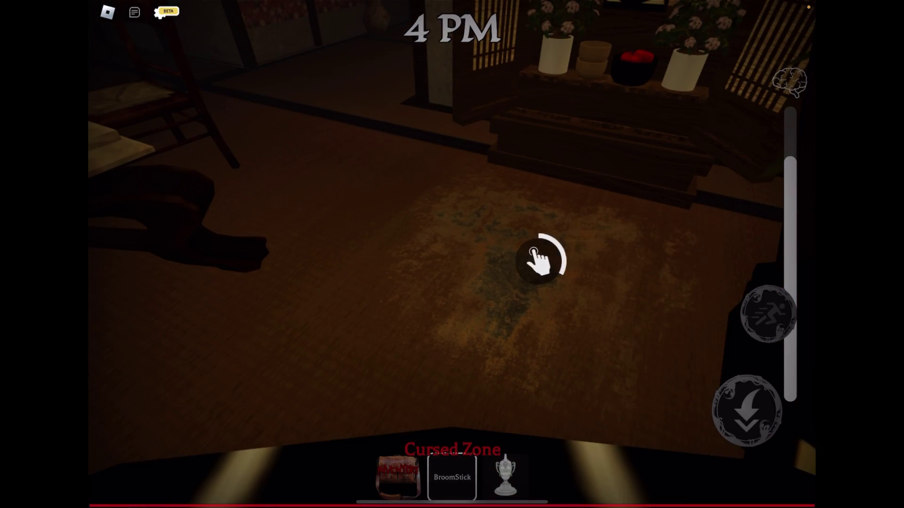
mouse_move(205, 356)
left_mouse_down()
mouse_move(193, 343)
mouse_move(177, 353)
mouse_move(212, 360)
mouse_move(210, 350)
left_mouse_up()
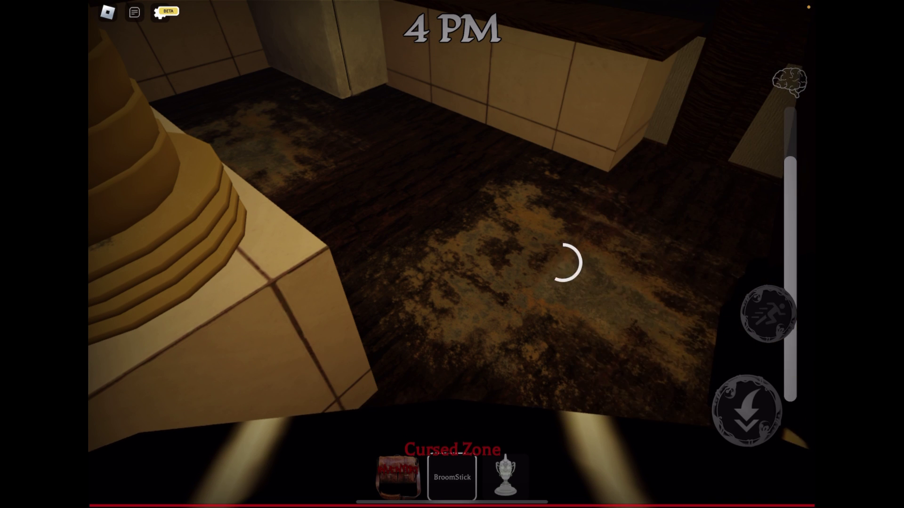
key("Left")
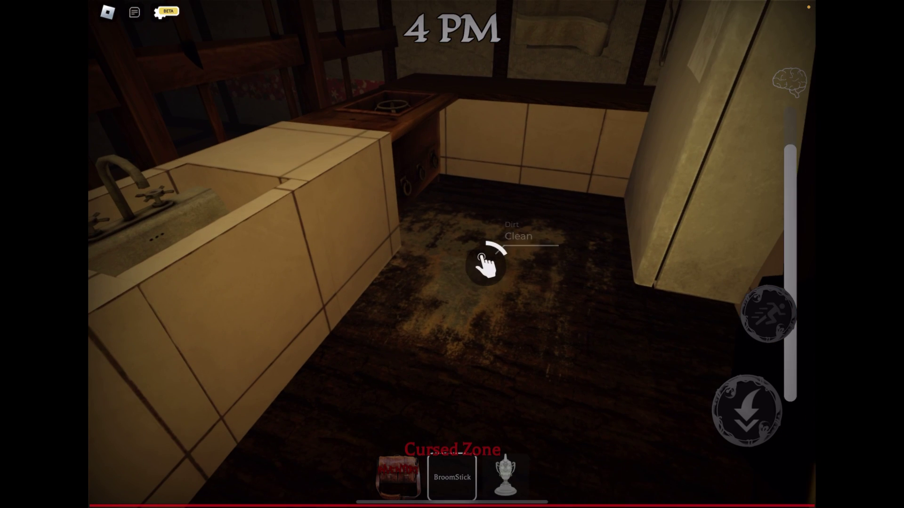
left_click(485, 265)
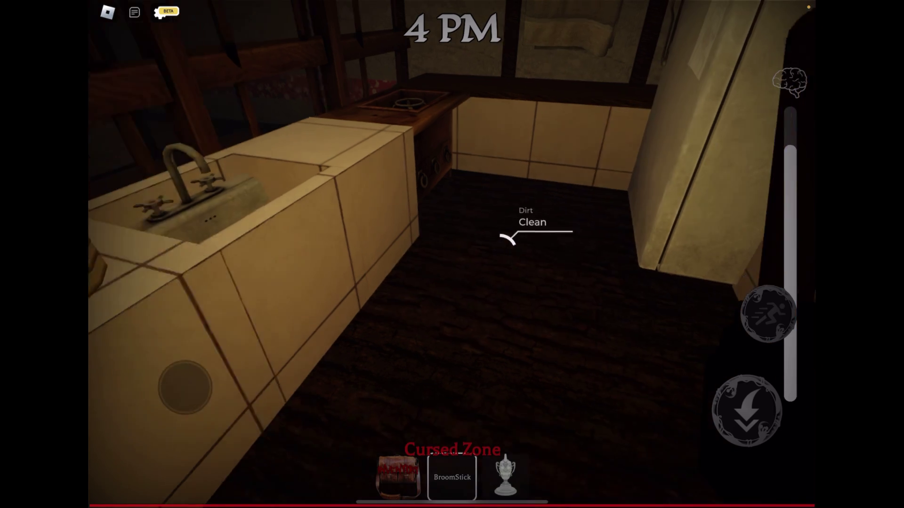
- Walk down the dark corridor to the bedroom, hold the trophy, and look up
key("Left")
key("w")
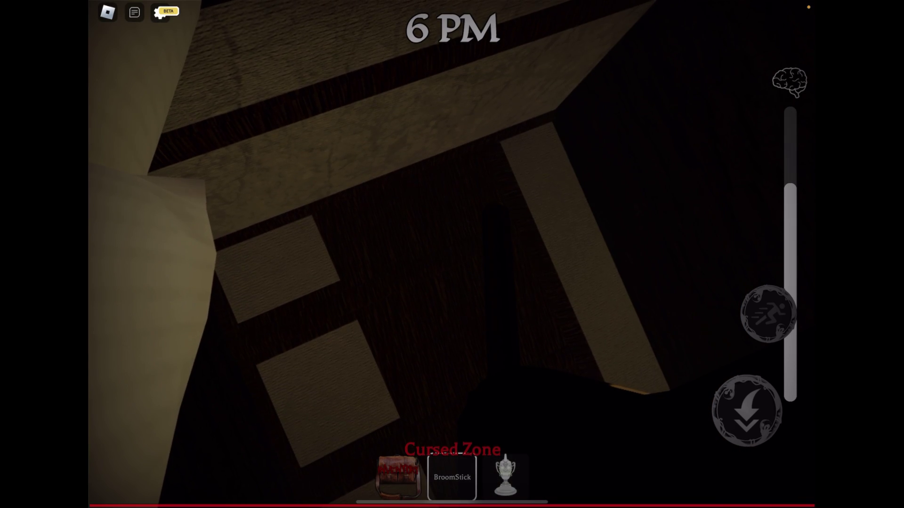
key("3")
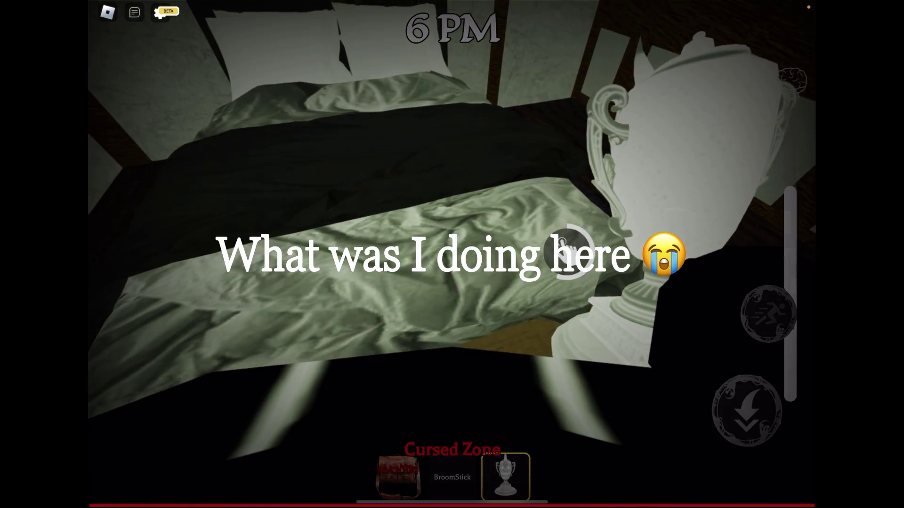
left_click_drag(564, 250, 537, 367)
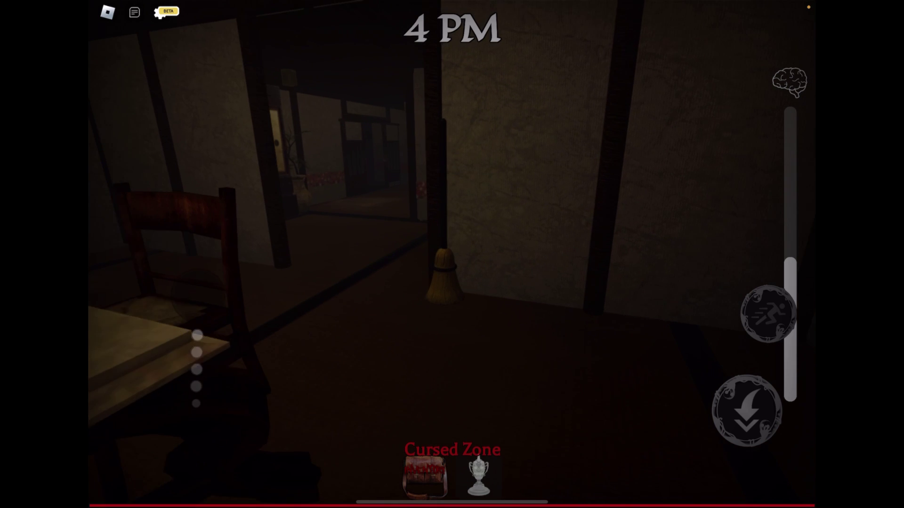
- Grab the broom and clean the kitchen floor dirt
left_click_drag(180, 297, 180, 287)
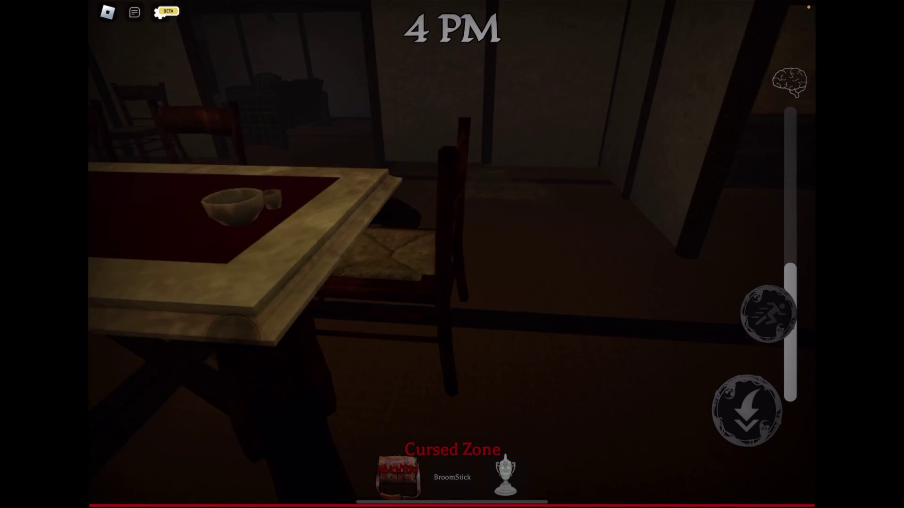
left_click_drag(183, 332, 190, 348)
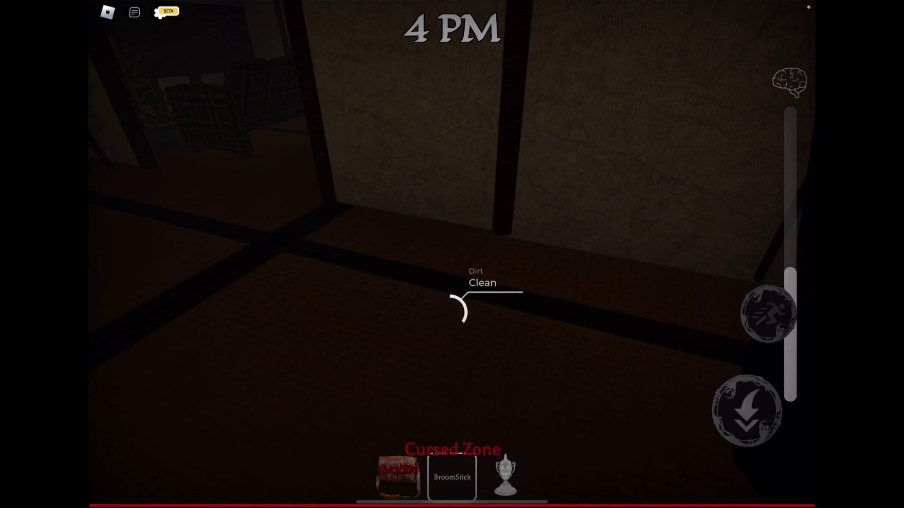
mouse_move(200, 332)
left_mouse_down()
mouse_move(195, 369)
mouse_move(202, 355)
left_mouse_up()
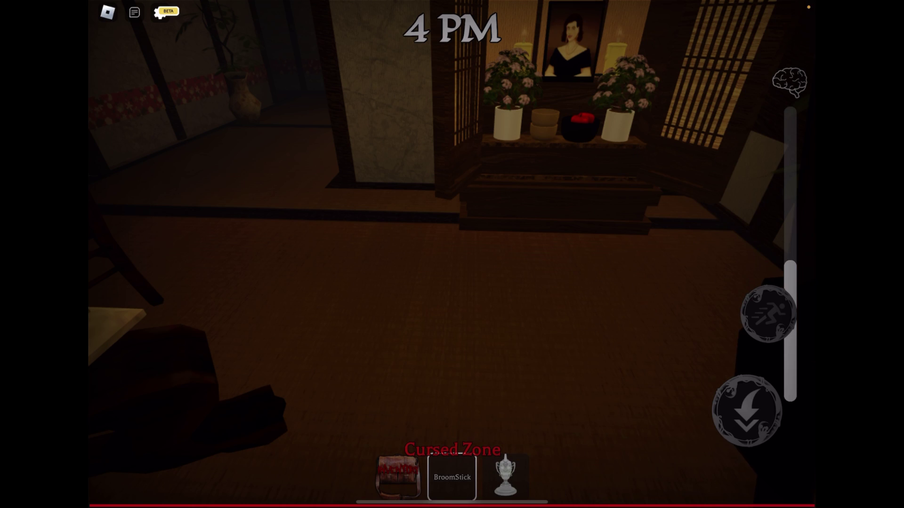
left_click_drag(192, 353, 192, 318)
left_click(611, 345)
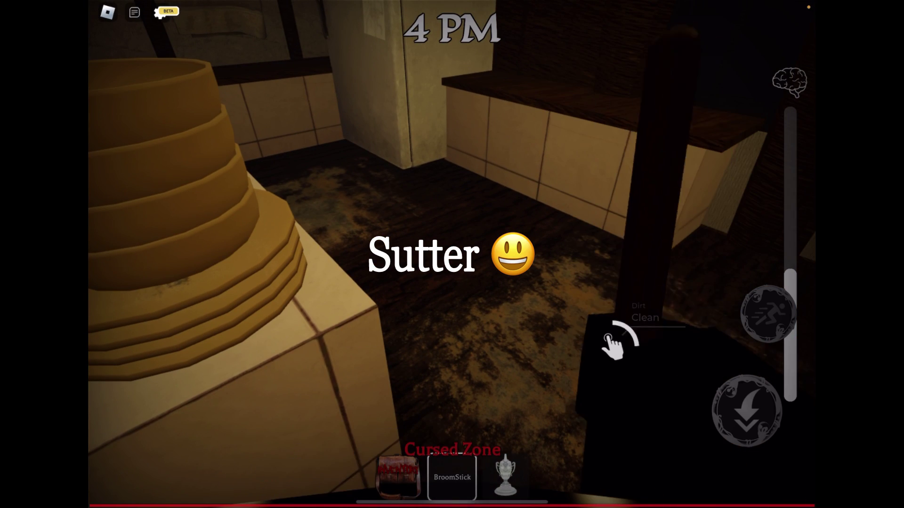
- Clean the dirt beside the bathroom toilet and in the hallway
left_click_drag(494, 283, 635, 283)
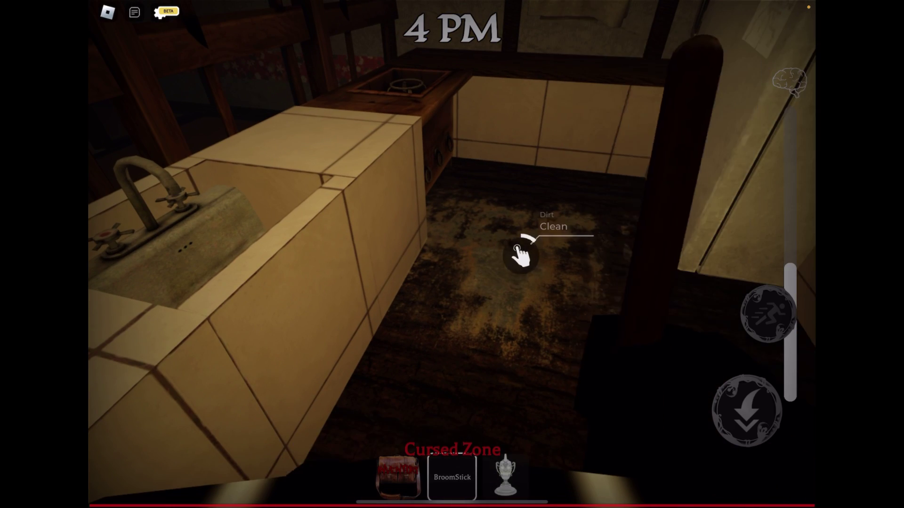
left_click_drag(191, 414, 207, 339)
left_click(569, 269)
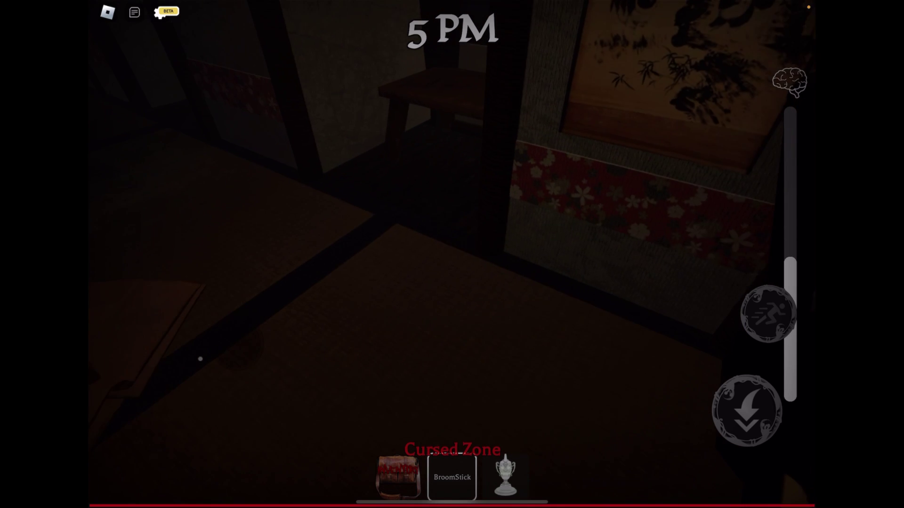
left_click_drag(188, 342, 188, 310)
left_click(554, 262)
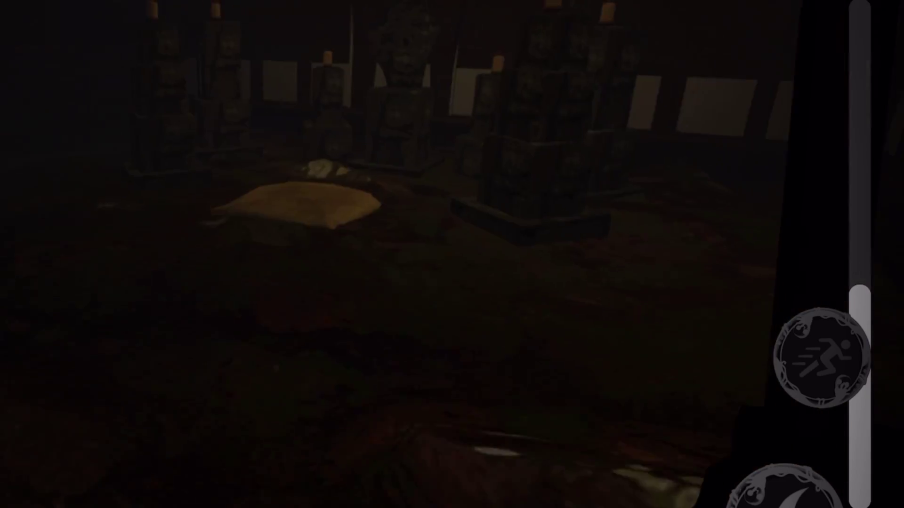
- Pick up the sack in the statue room, then turn away from the statue
left_click_drag(141, 395, 141, 325)
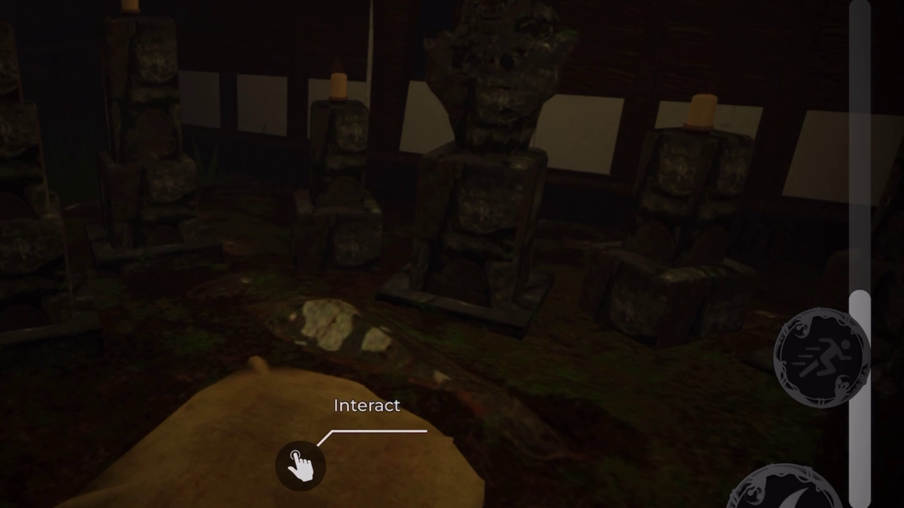
left_click(297, 471)
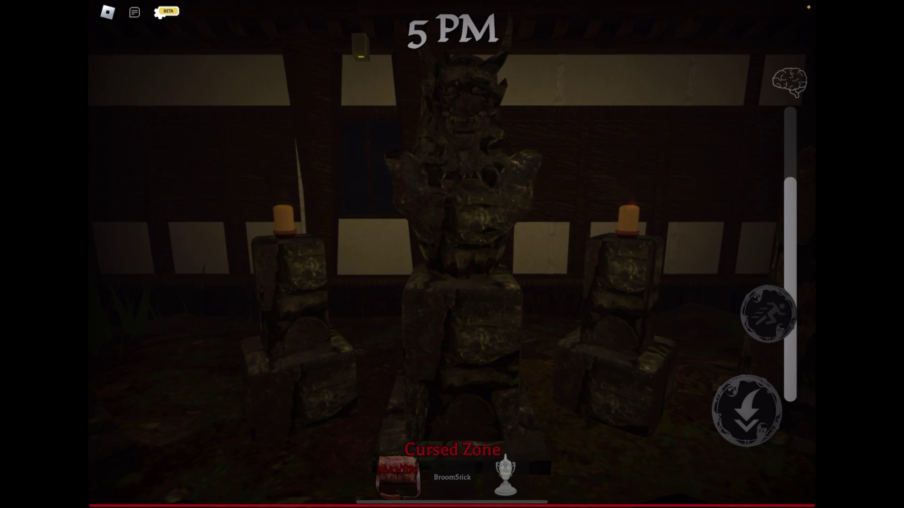
mouse_move(202, 355)
left_mouse_down()
mouse_move(194, 320)
mouse_move(170, 342)
mouse_move(174, 319)
mouse_move(196, 322)
left_mouse_up()
- Get into the bed, briefly take out the trophy, then put it away
left_click(484, 283)
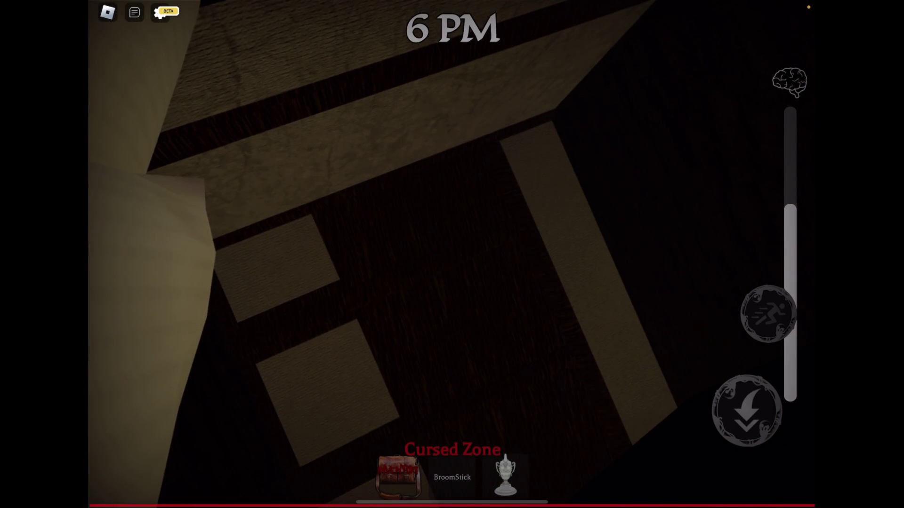
left_click(505, 474)
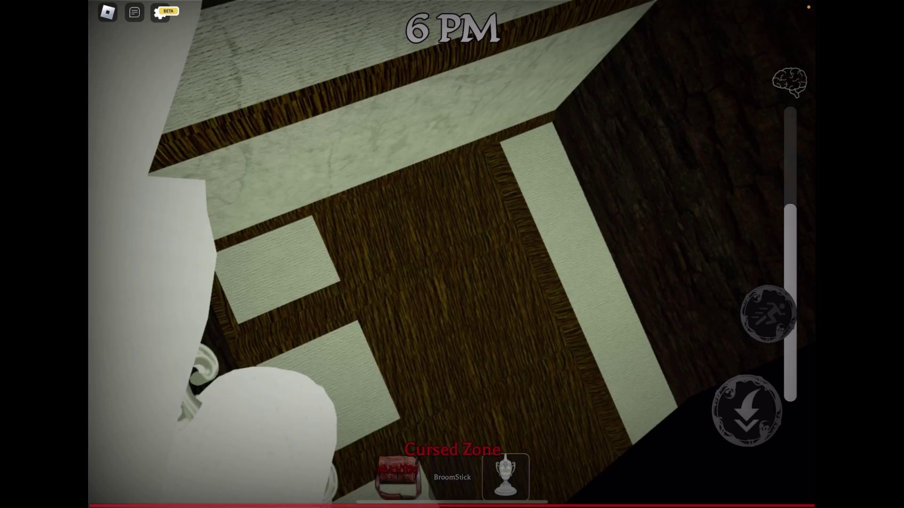
left_click(505, 475)
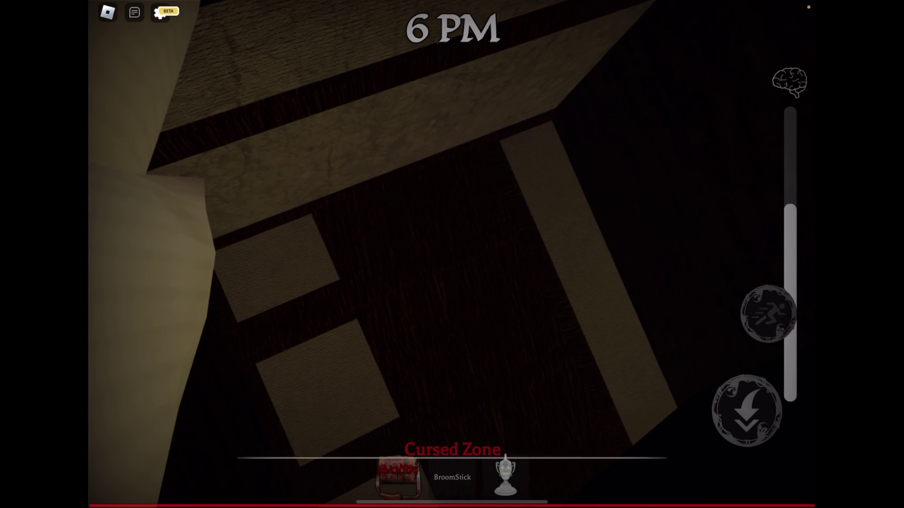
- Drive off the monster with four well-timed taps on the hearts
left_click(255, 457)
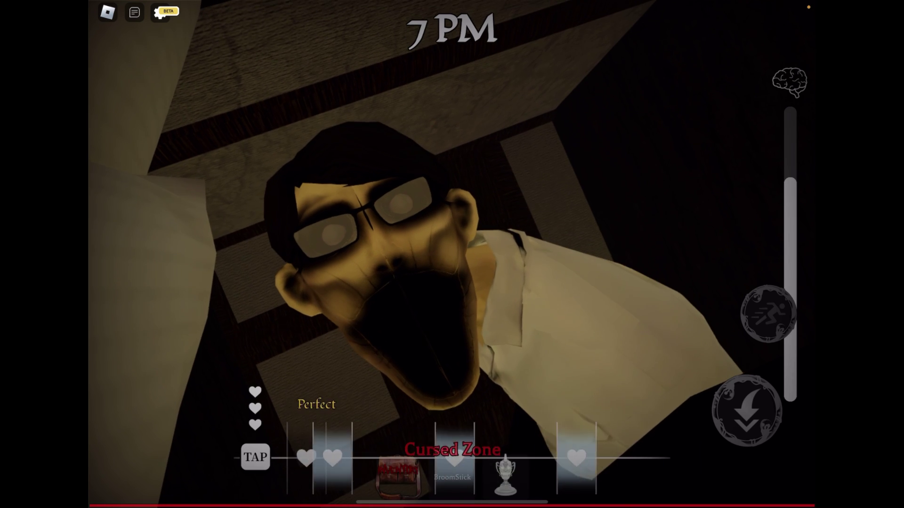
left_click(255, 457)
left_click(255, 457)
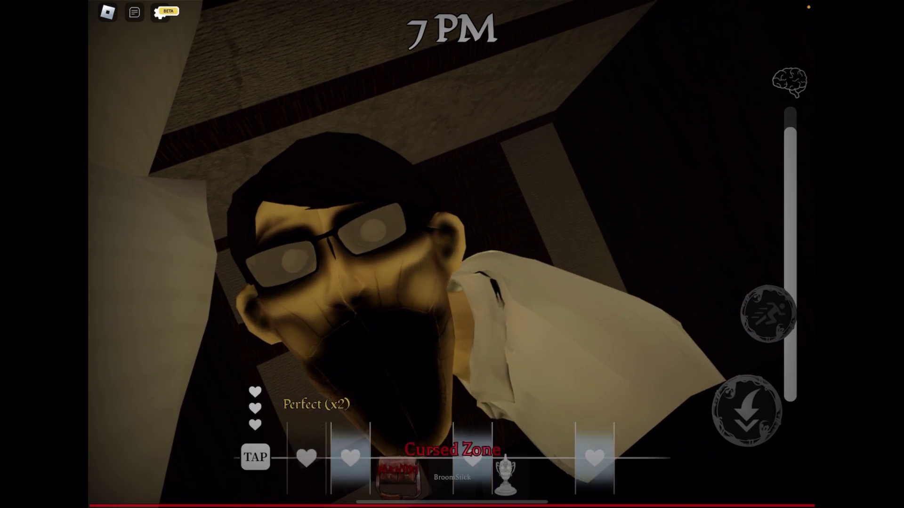
left_click(255, 457)
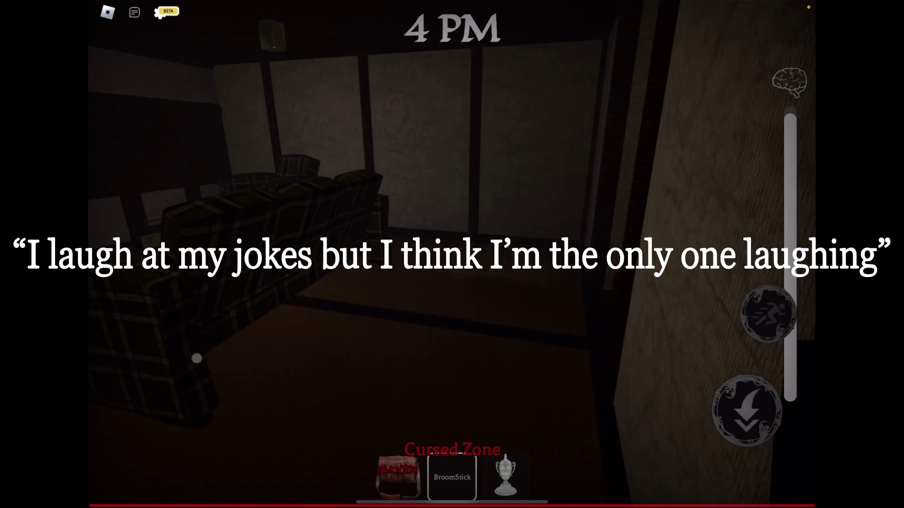
- Clean the floor dirt spot with the BroomStick
left_click_drag(196, 358, 476, 207)
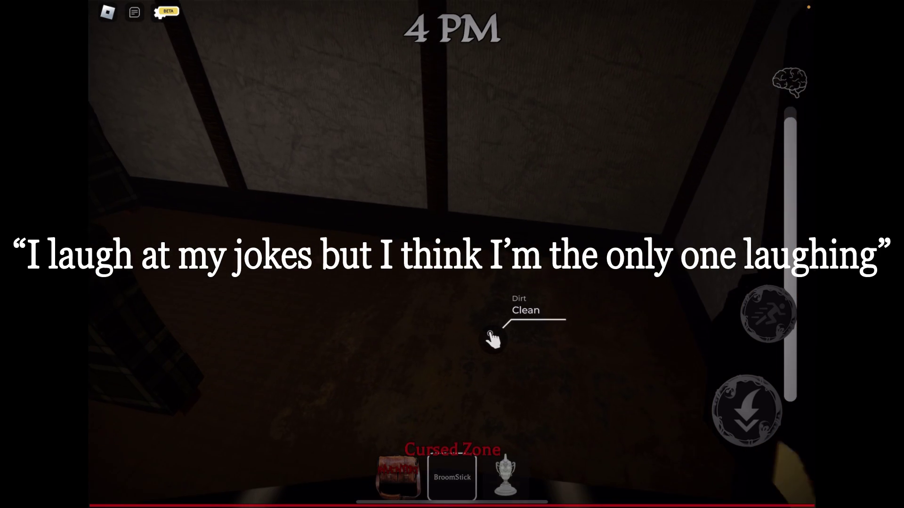
left_click(492, 307)
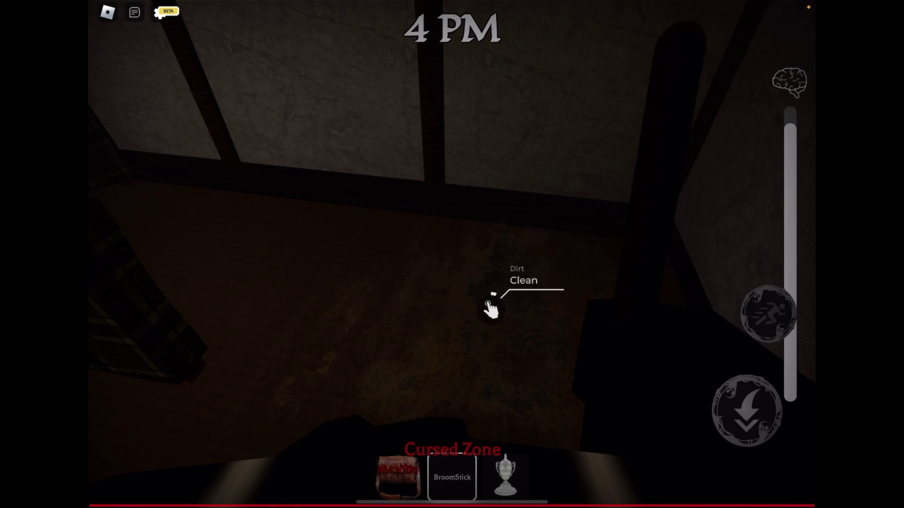
left_click(493, 307)
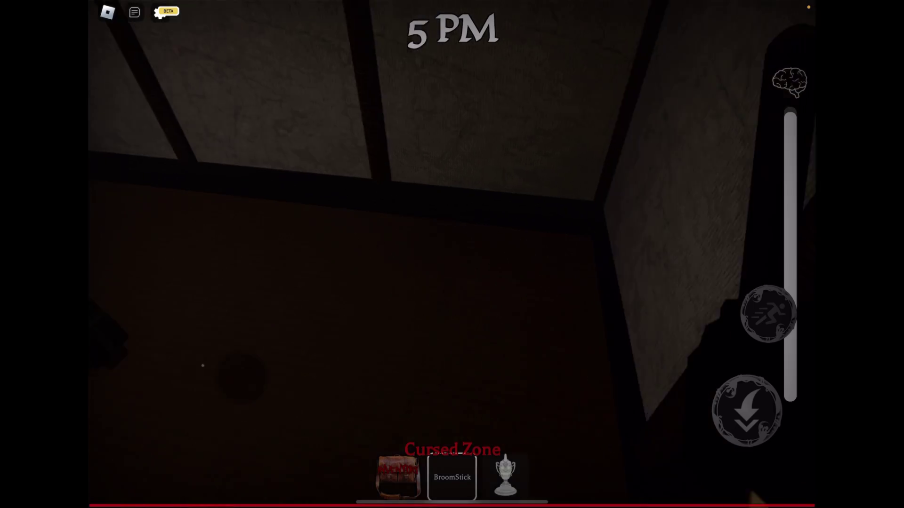
- Clean the dirt spots near the bench and among the cushions
left_click_drag(452, 282, 579, 255)
left_click_drag(158, 323, 188, 345)
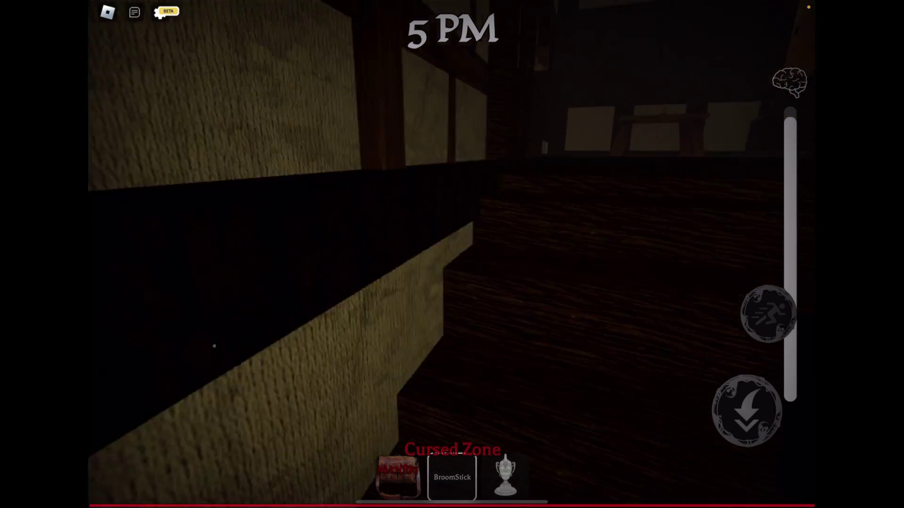
left_click(615, 370)
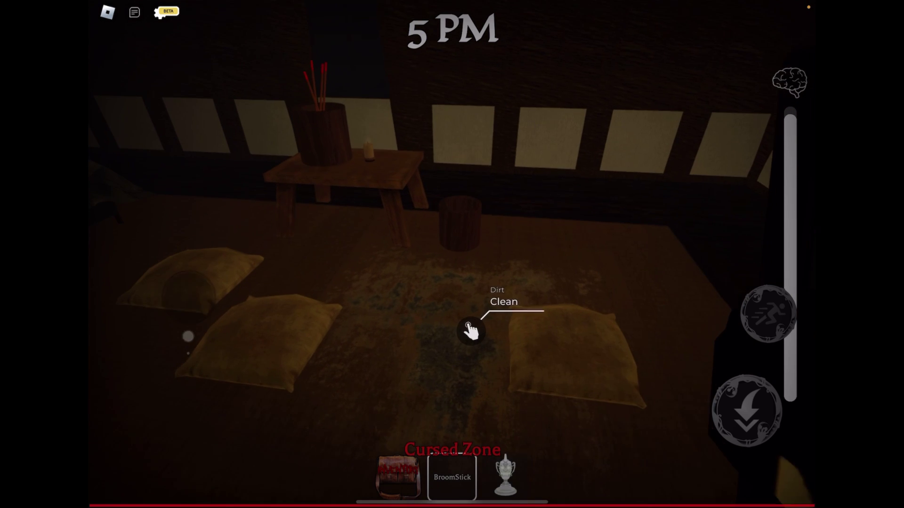
left_click(469, 318)
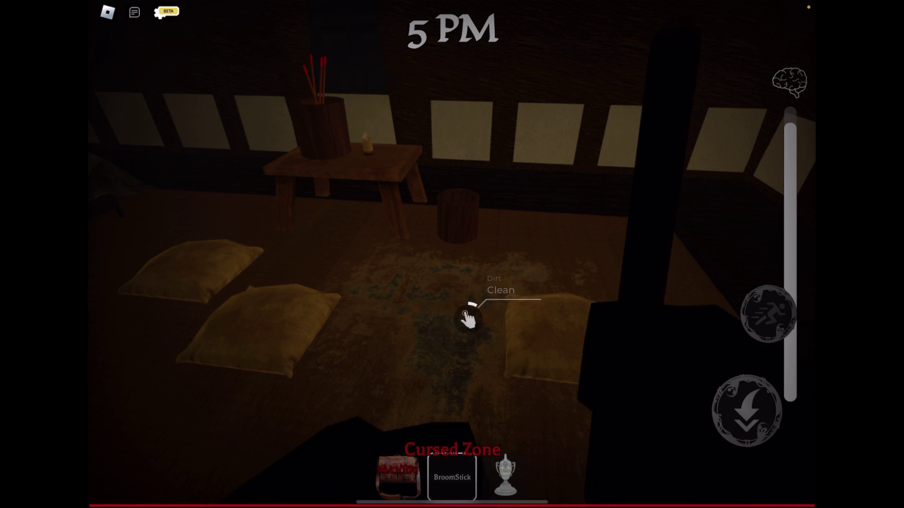
- Clean the shrine room dirt, then walk upstairs into the bedroom
mouse_move(212, 304)
left_mouse_down()
mouse_move(195, 339)
mouse_move(208, 344)
mouse_move(208, 332)
left_mouse_up()
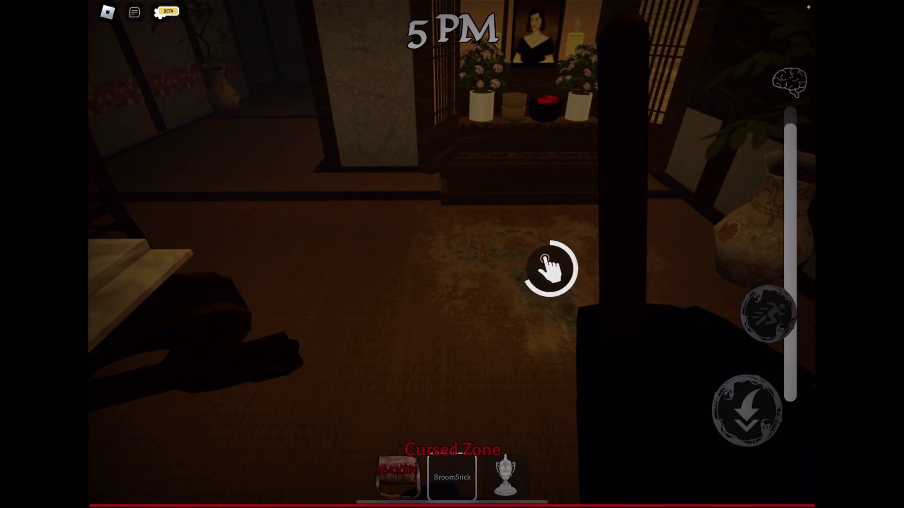
left_click(549, 267)
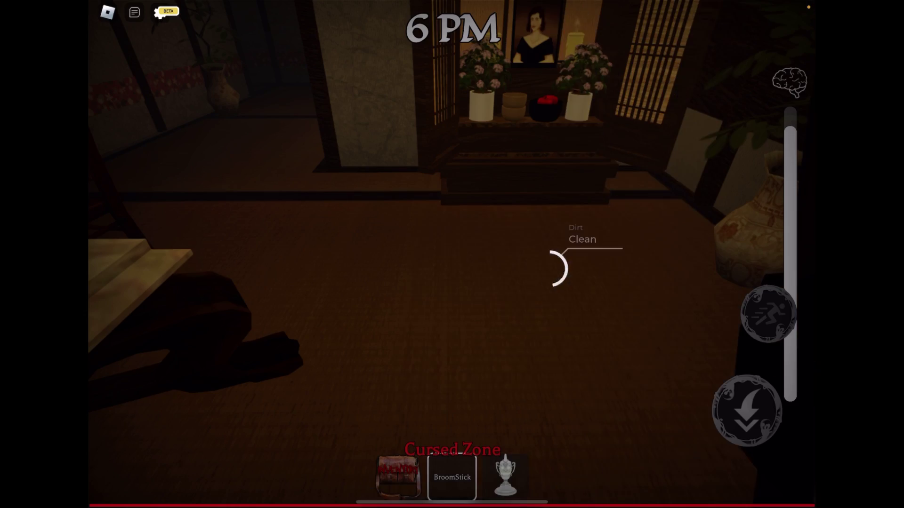
mouse_move(193, 364)
left_mouse_down()
mouse_move(198, 346)
mouse_move(216, 344)
left_mouse_up()
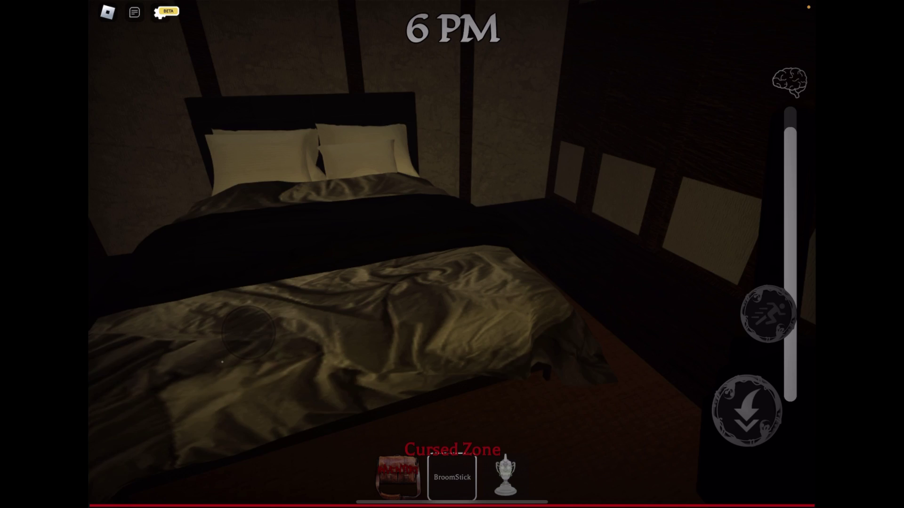
left_click_drag(216, 345, 228, 374)
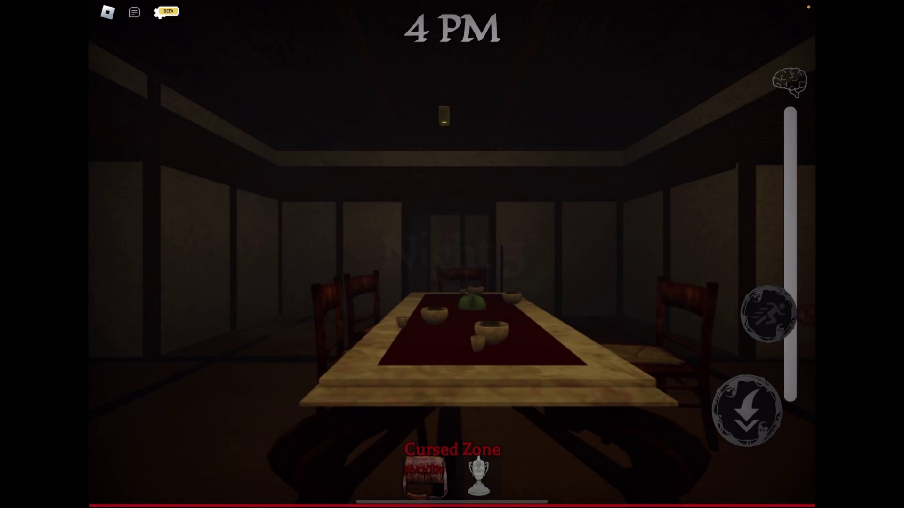
- Leave the dining table and walk into the bedroom as the floor cleaning finishes
mouse_move(215, 360)
left_mouse_down()
mouse_move(194, 383)
mouse_move(191, 367)
left_mouse_up()
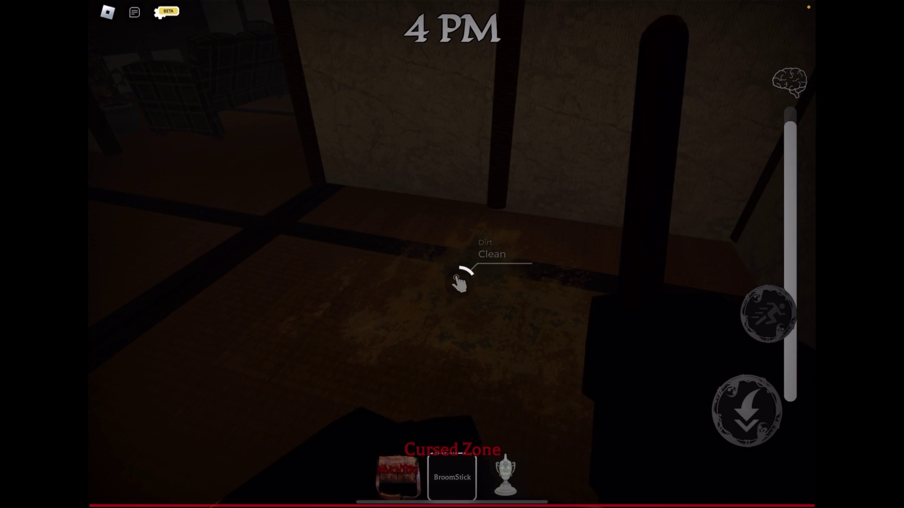
mouse_move(191, 367)
left_mouse_down()
mouse_move(201, 347)
mouse_move(198, 313)
left_mouse_up()
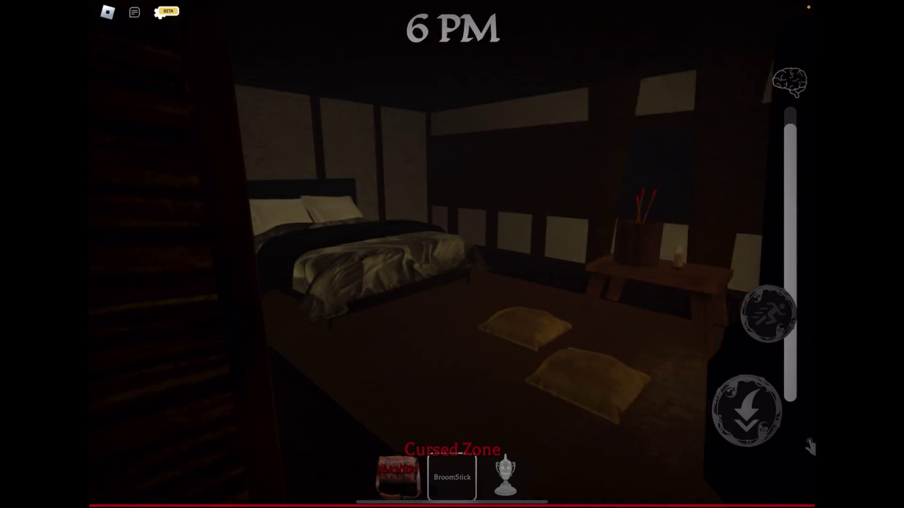
left_click_drag(722, 499, 636, 395)
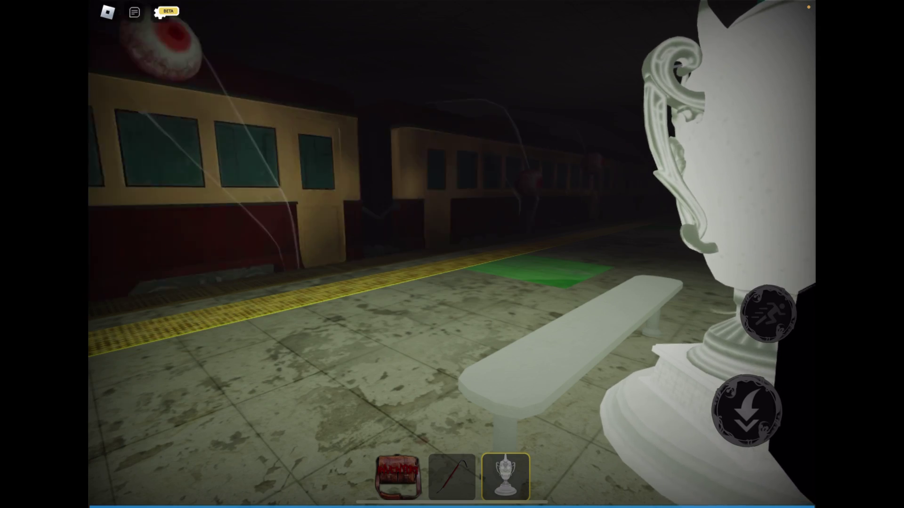
- Walk to the platform edge and board the train carriage
left_click_drag(161, 353, 172, 310)
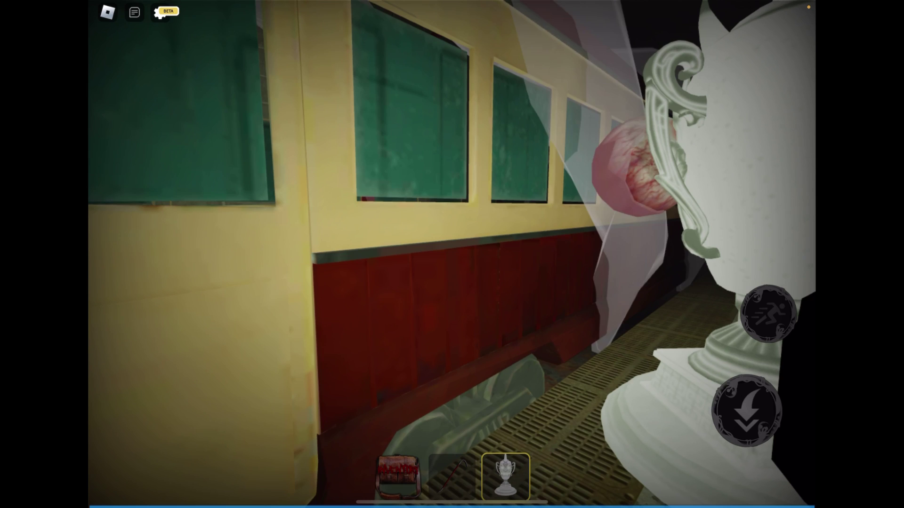
left_click_drag(494, 283, 635, 283)
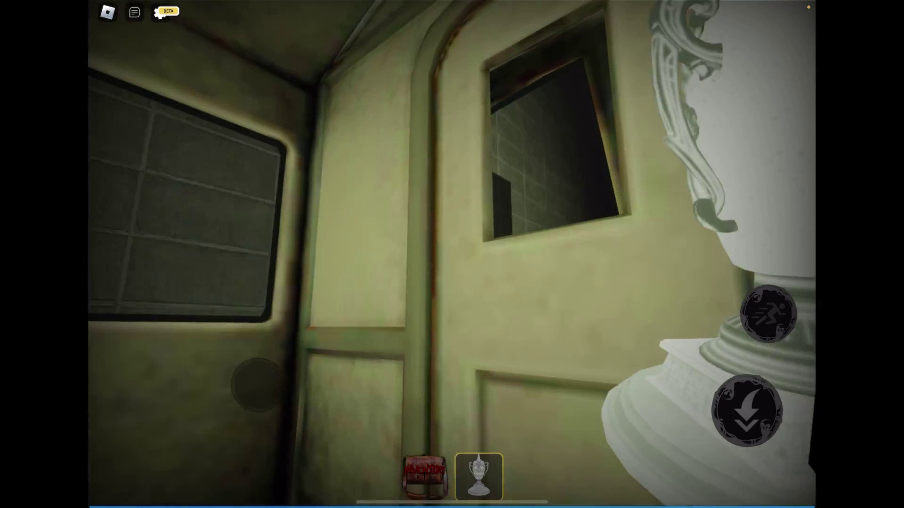
left_click_drag(217, 365, 235, 346)
- Look around the carriage and walk down the aisle toward the seats
left_click_drag(565, 254, 353, 254)
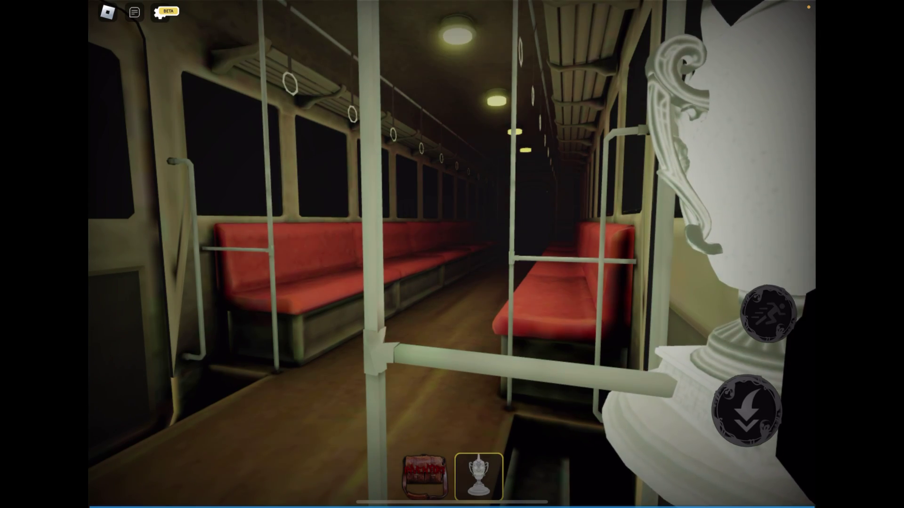
left_click_drag(353, 254, 565, 255)
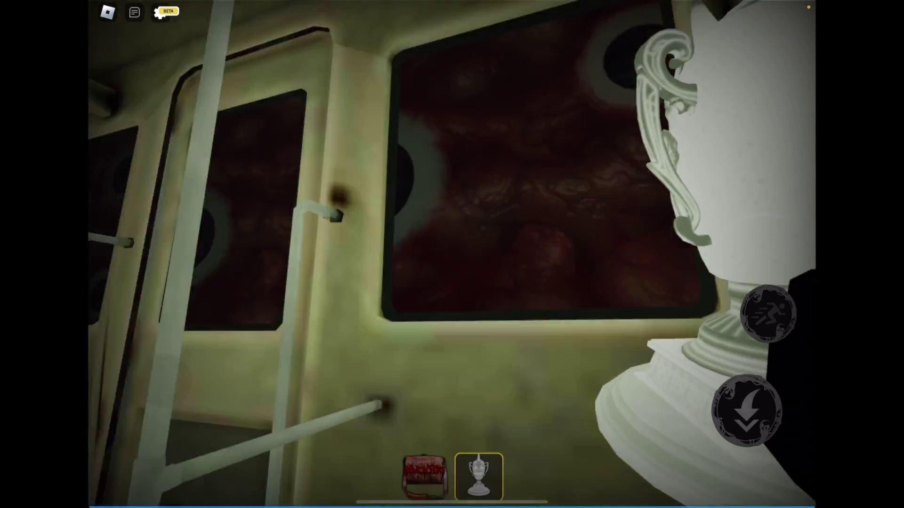
mouse_move(452, 282)
left_mouse_down()
mouse_move(452, 197)
mouse_move(480, 254)
left_mouse_up()
left_click_drag(352, 254, 564, 255)
key("w")
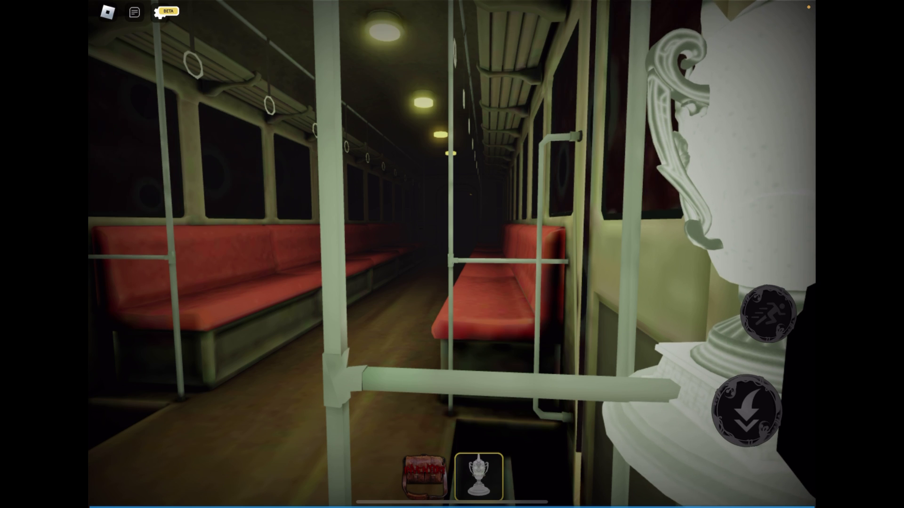
key("w")
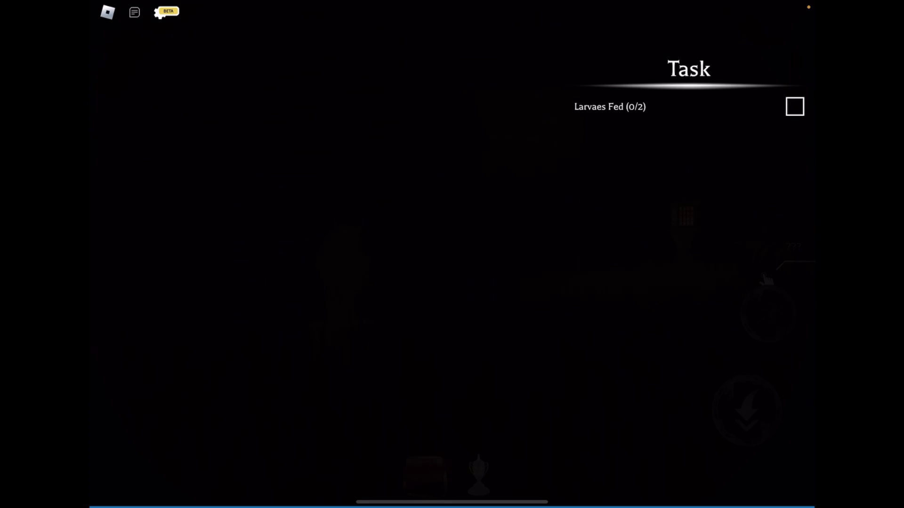
- Hold the trophy and walk through the lantern-lit grass toward the shed and house
left_click_drag(210, 323, 197, 362)
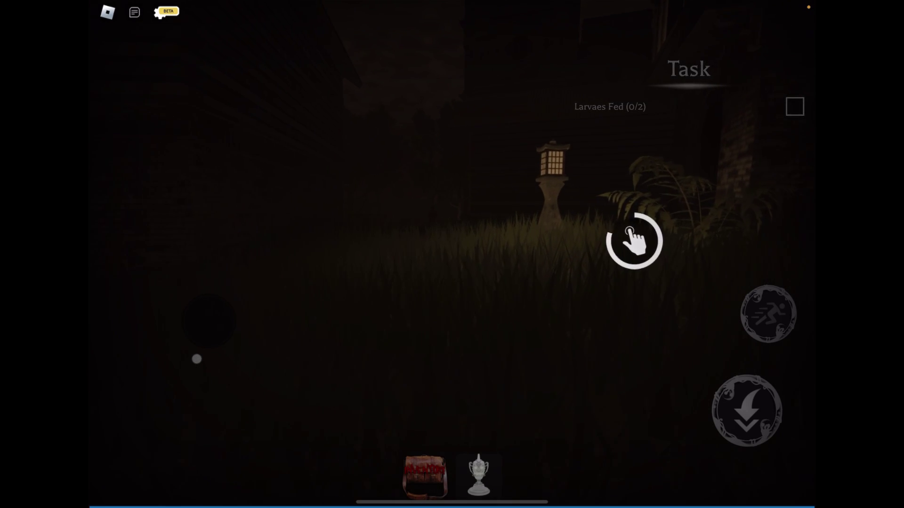
key("2")
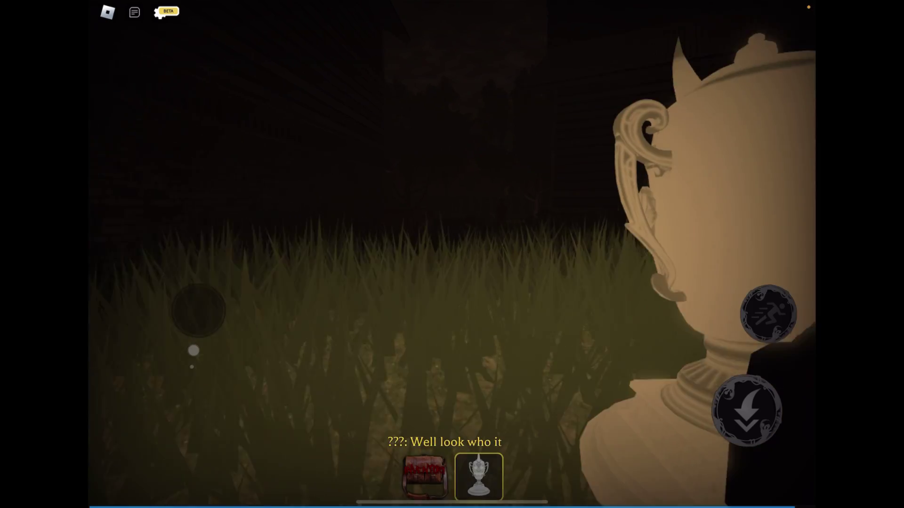
left_click_drag(194, 349, 190, 348)
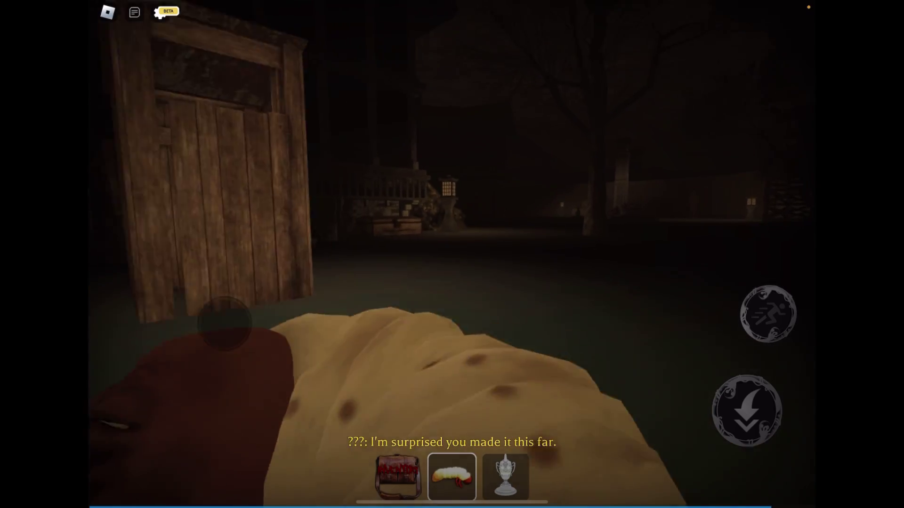
mouse_move(190, 348)
left_mouse_down()
mouse_move(237, 329)
mouse_move(208, 358)
mouse_move(198, 353)
mouse_move(182, 338)
mouse_move(204, 330)
mouse_move(196, 327)
mouse_move(202, 314)
left_mouse_up()
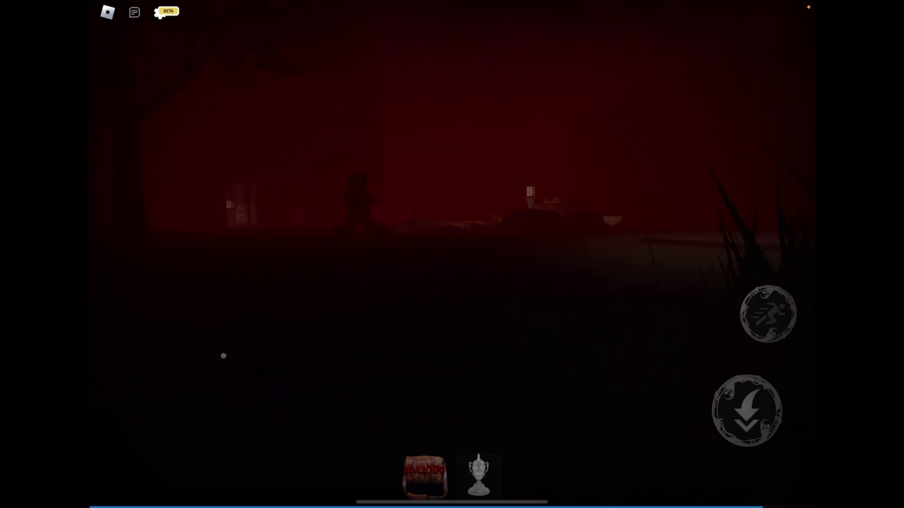
- Pick up the larva by the stone path and ring the bell near the dark figure
mouse_move(221, 353)
left_mouse_down()
mouse_move(221, 341)
mouse_move(194, 350)
left_mouse_up()
left_click(568, 286)
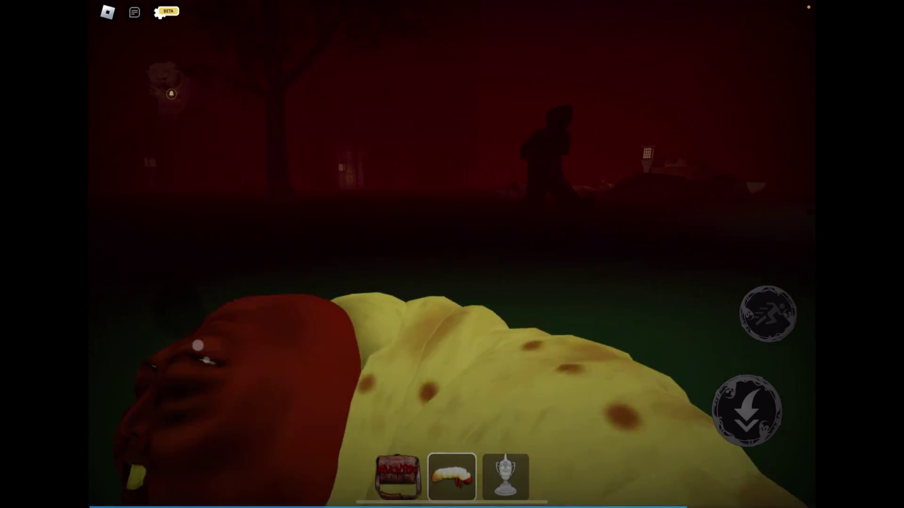
mouse_move(194, 349)
left_mouse_down()
mouse_move(193, 371)
mouse_move(207, 337)
mouse_move(181, 292)
mouse_move(202, 283)
left_mouse_up()
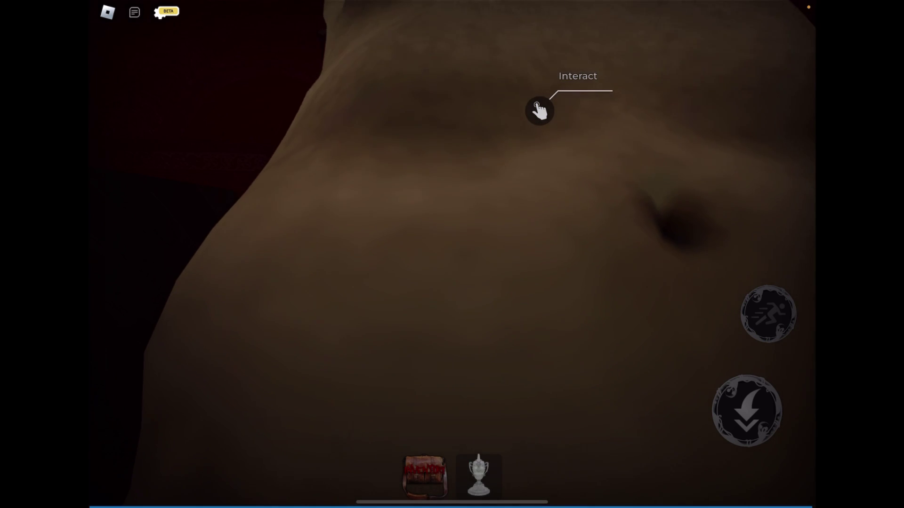
left_click(539, 110)
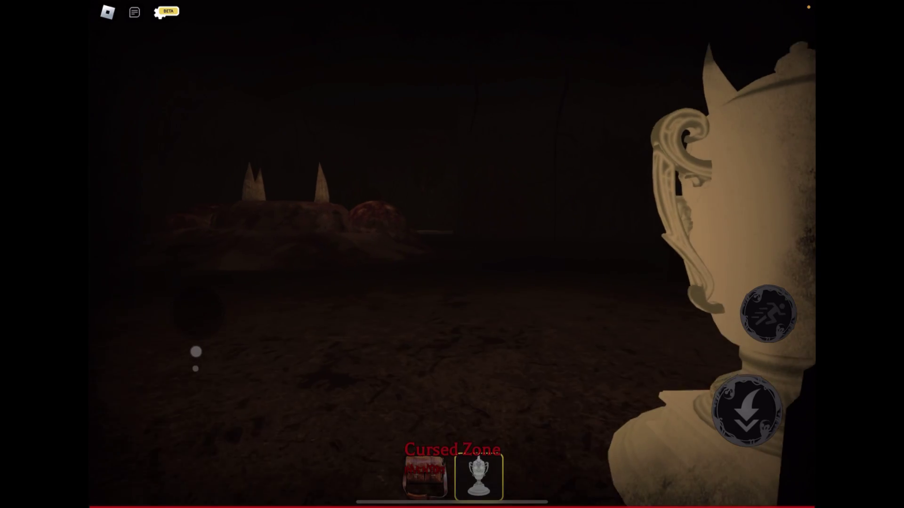
- Walk through the cave past the rock formation to the stone platform
left_click_drag(198, 309, 195, 303)
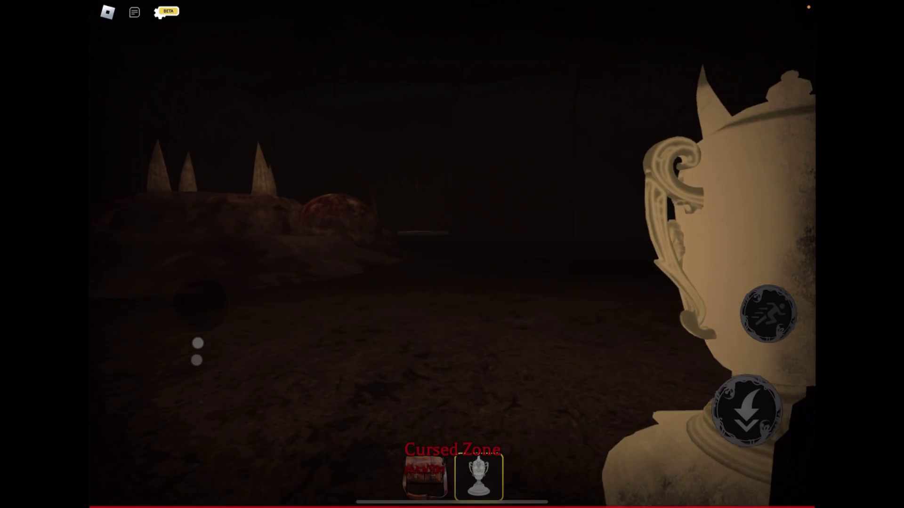
mouse_move(195, 344)
left_mouse_down()
mouse_move(199, 351)
mouse_move(195, 345)
left_mouse_up()
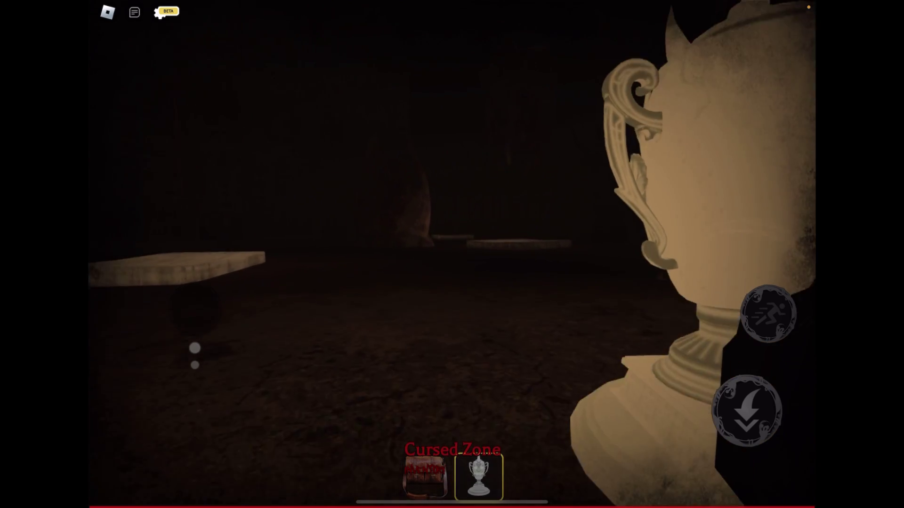
left_click_drag(196, 348, 195, 348)
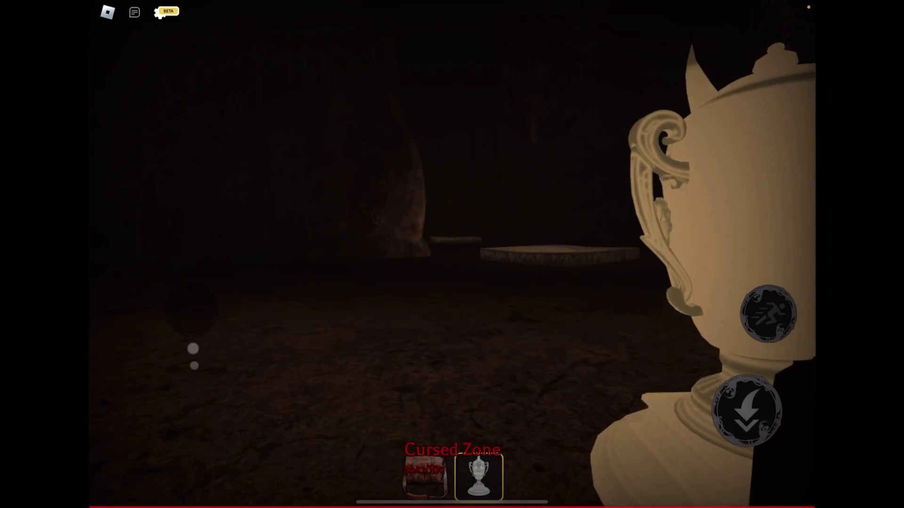
left_click_drag(196, 348, 201, 350)
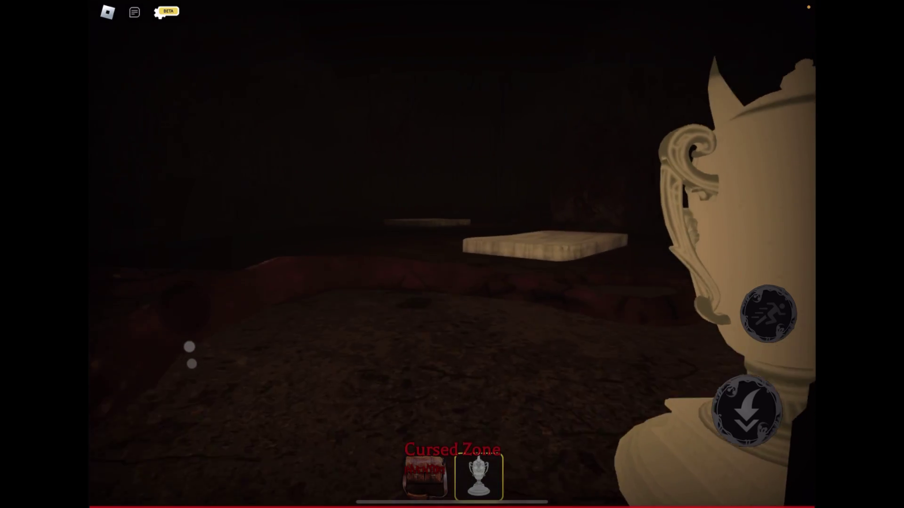
mouse_move(192, 345)
left_mouse_down()
mouse_move(202, 351)
mouse_move(196, 343)
left_mouse_up()
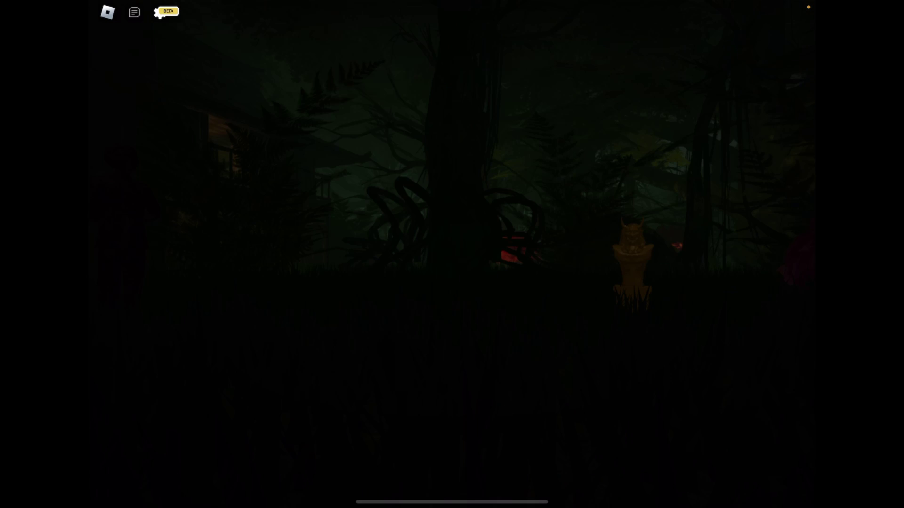
- Look left across the dark forest and take out the trophy
left_click_drag(636, 282, 388, 297)
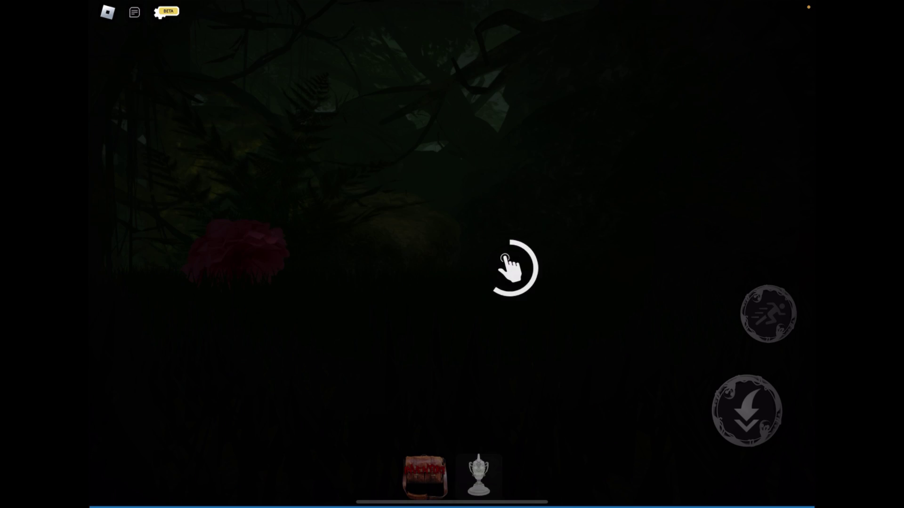
key("2")
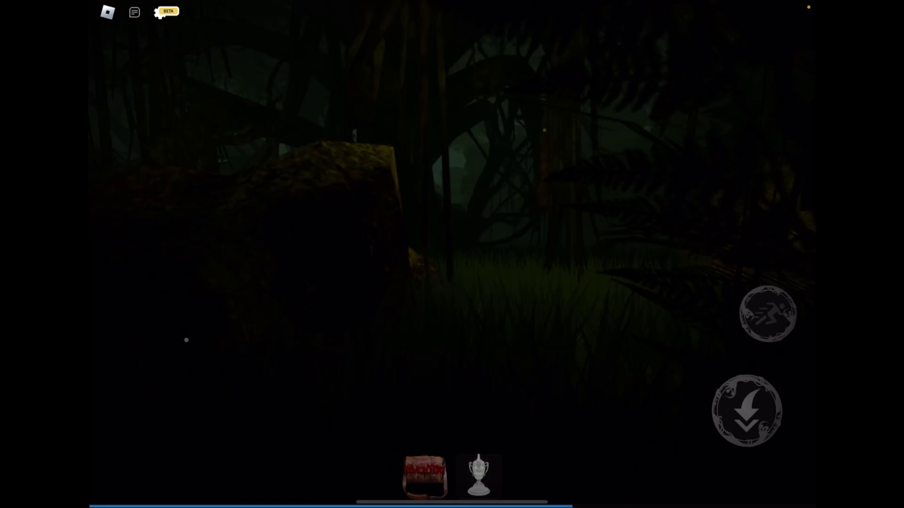
- Hold the trophy and walk past the mossy rock through the grass to the house
key("2")
key("w")
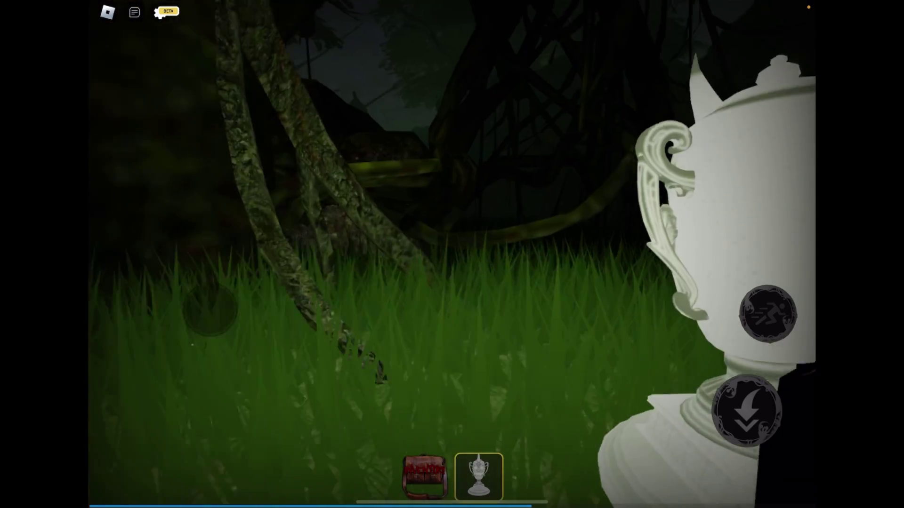
key("w")
key("w")
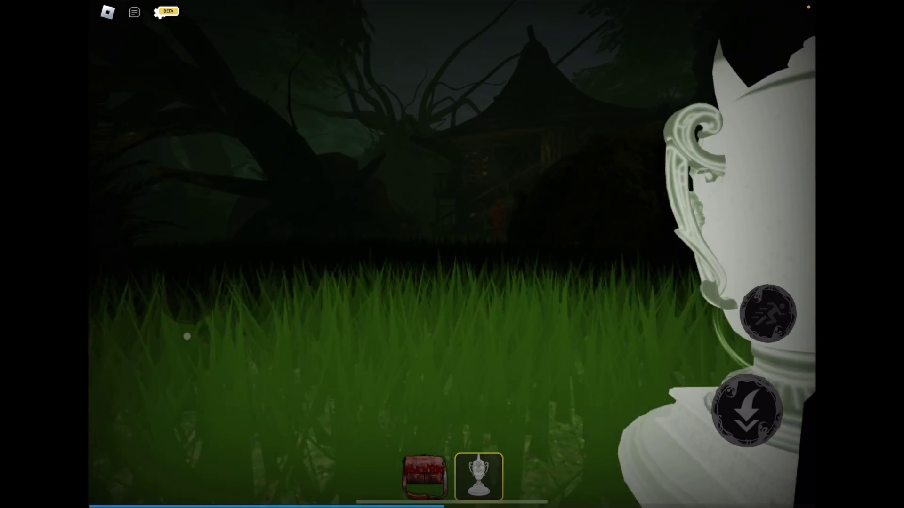
key("w")
key("w")
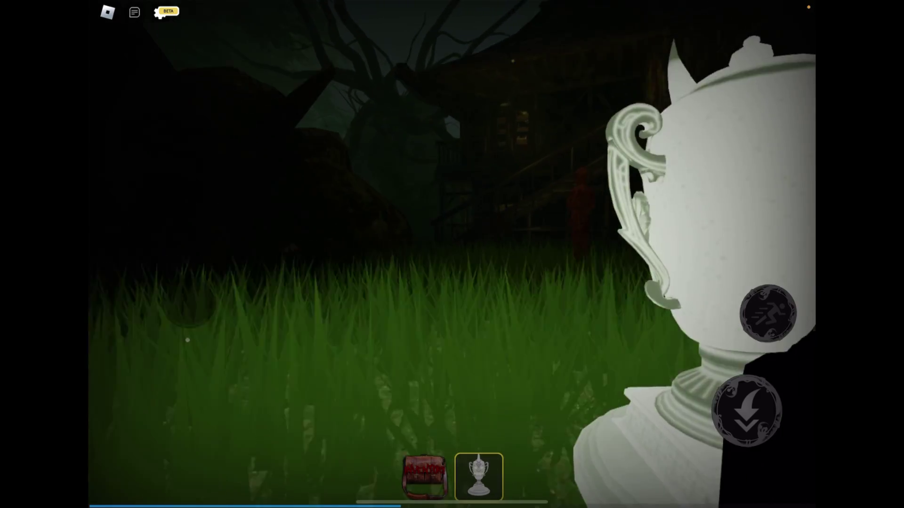
key("w")
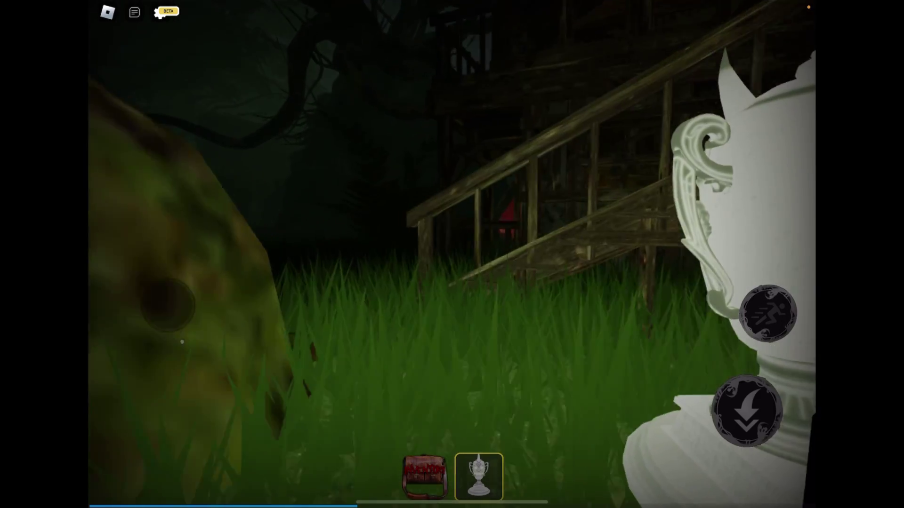
key("w")
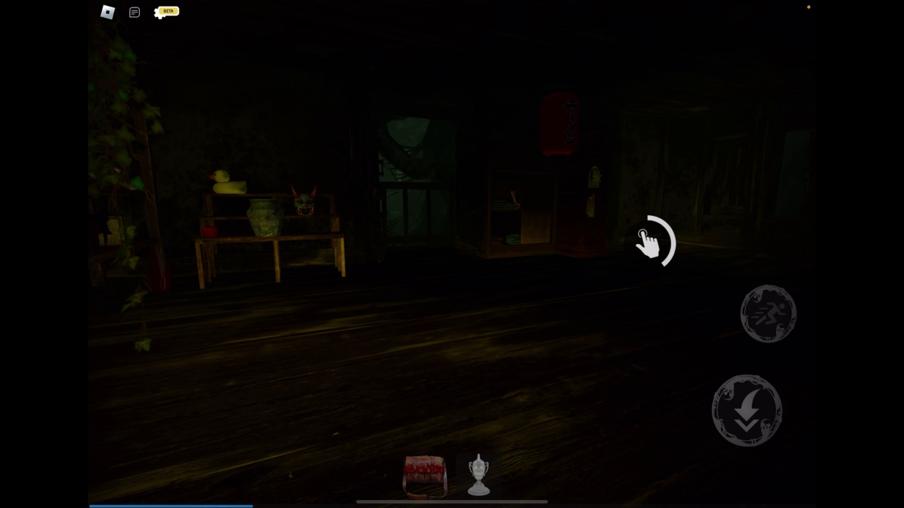
- Inspect the folding screen for a clue, then search the room
left_click(646, 244)
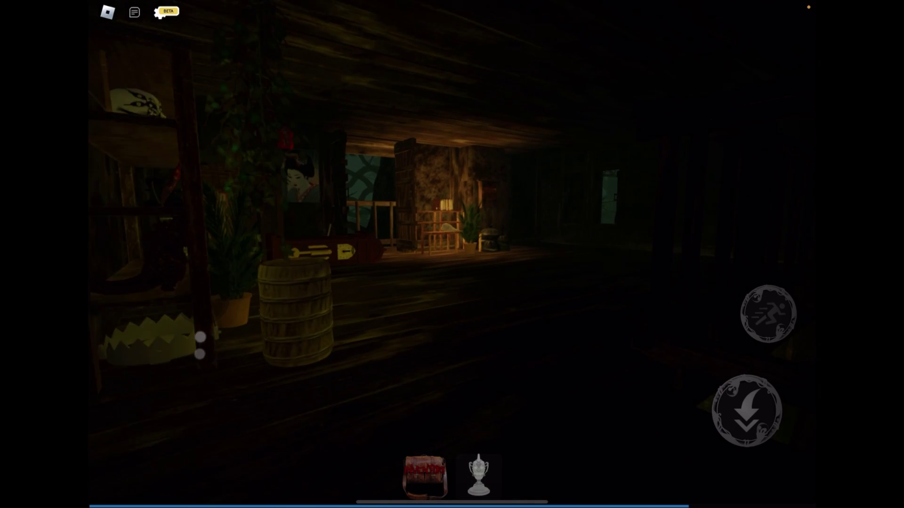
left_click(515, 241)
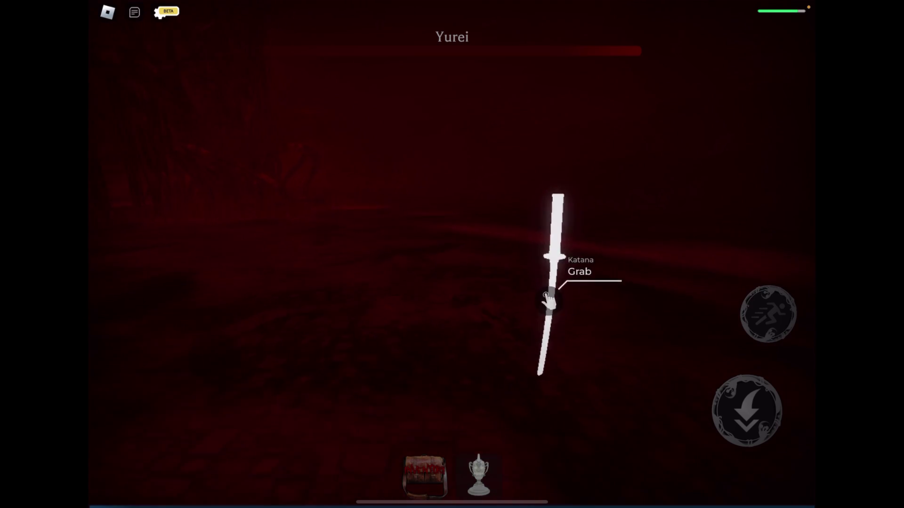
- Grab three katanas into the hotbar and swipe at Yurei to lower its health
left_click(625, 374)
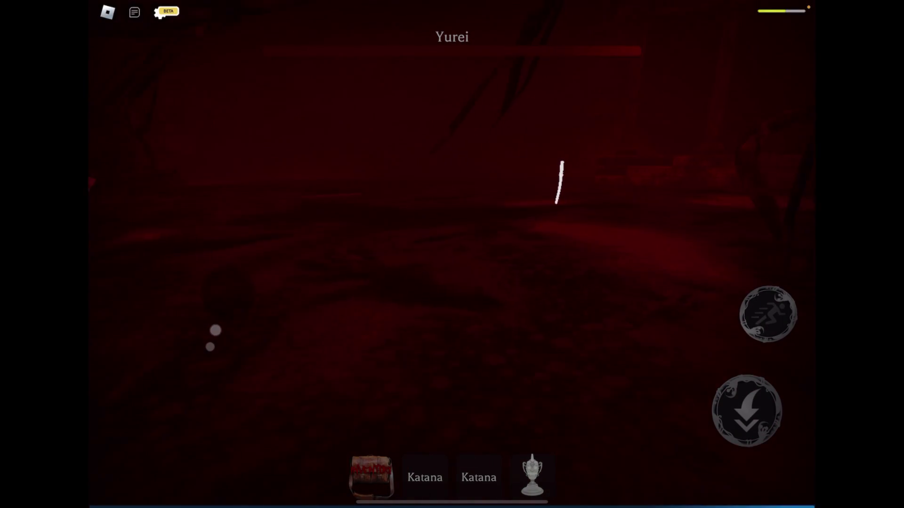
left_click(542, 245)
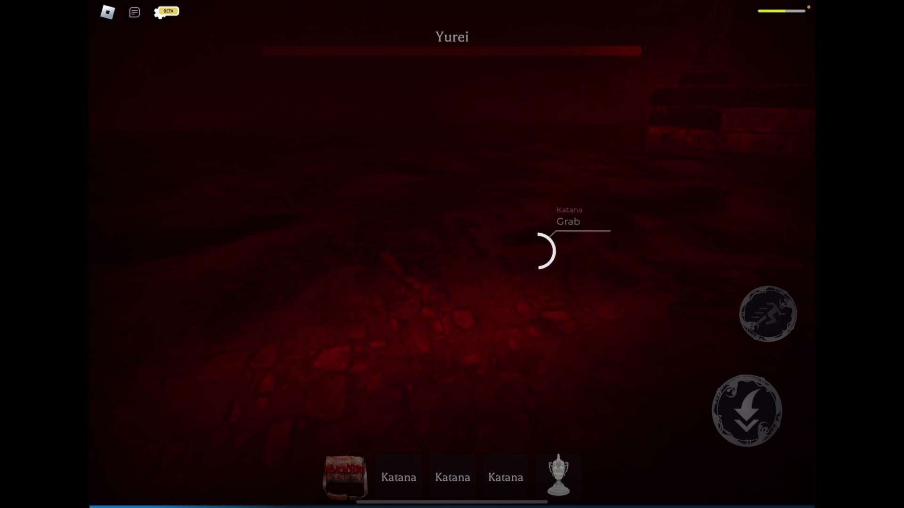
left_click(399, 477)
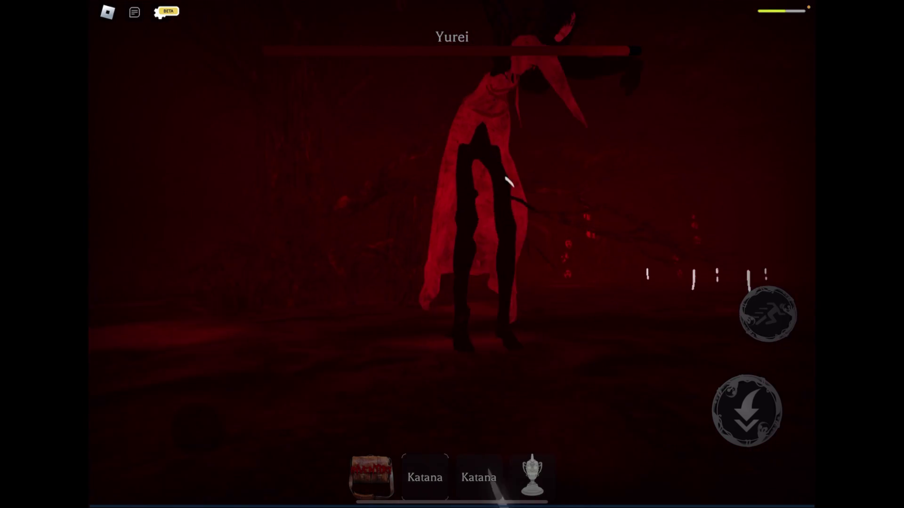
left_click_drag(201, 385, 218, 336)
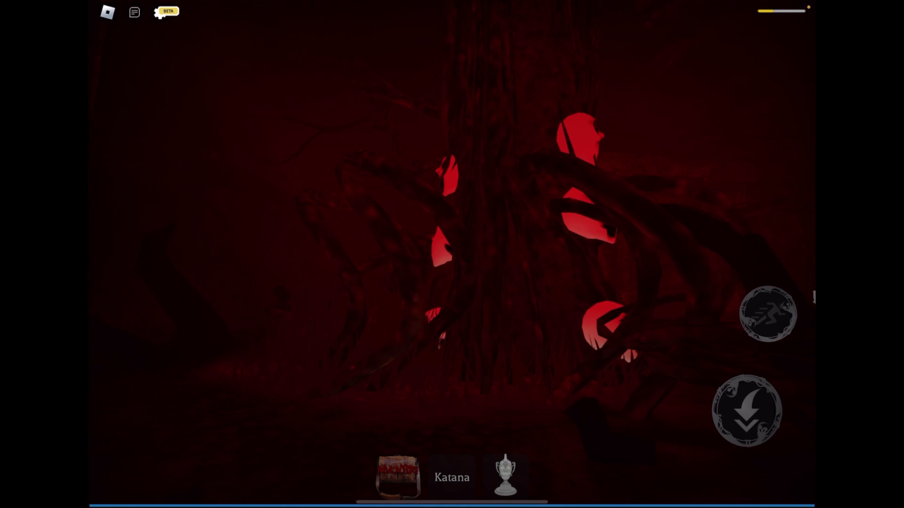
- Equip the Katana from hotbar slot 2
key("2")
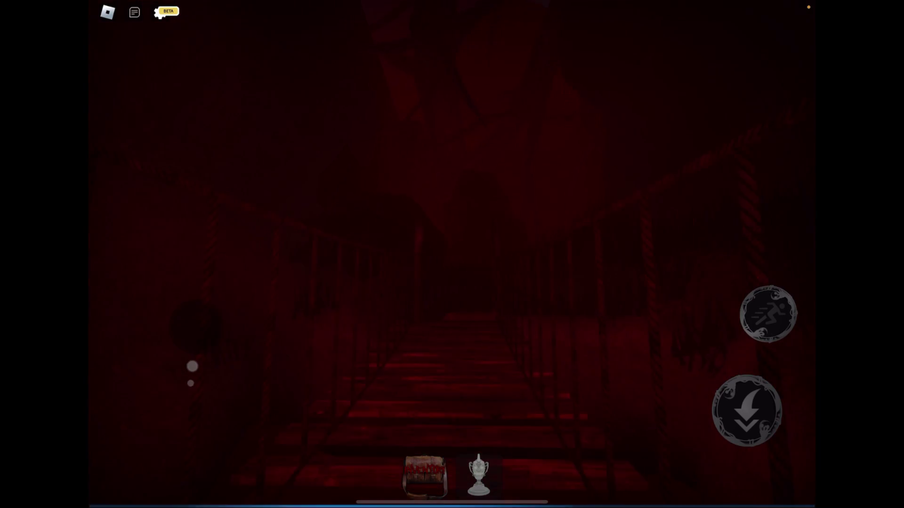
- Take out the trophy from slot 2 and walk forward onto the rope bridge
key("2")
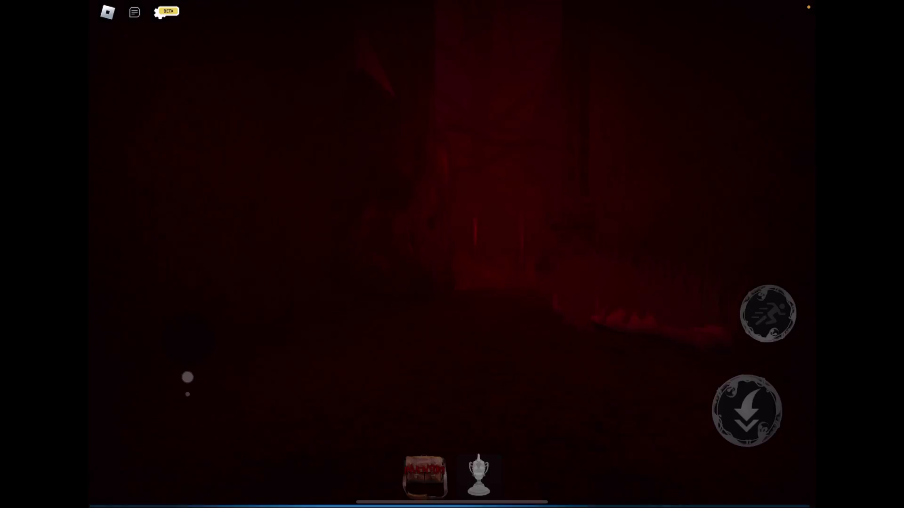
key("w")
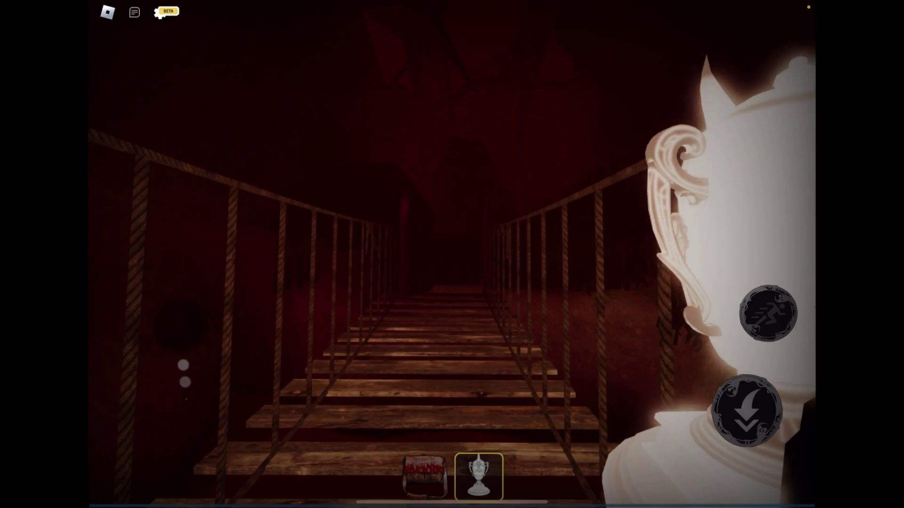
- Cross toward the rock passage, open its door, re-hold the trophy and reach the bridge's far end
key("w")
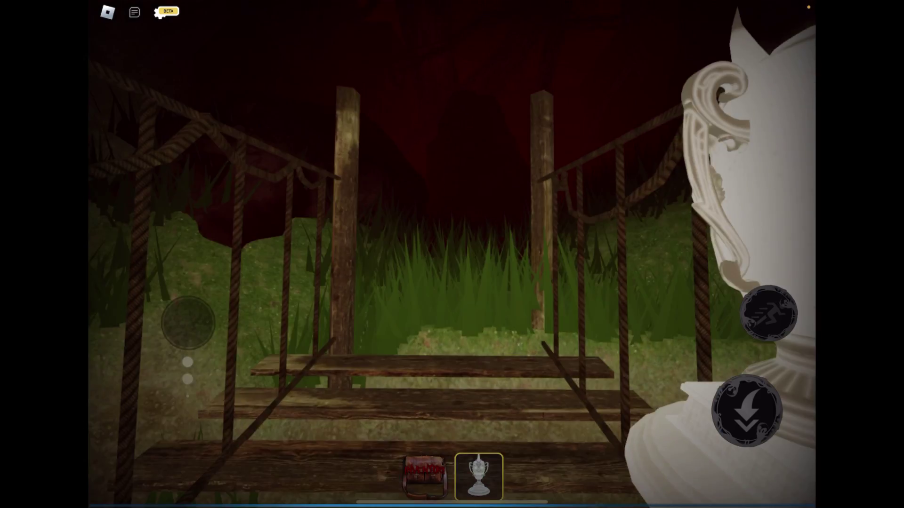
key("w")
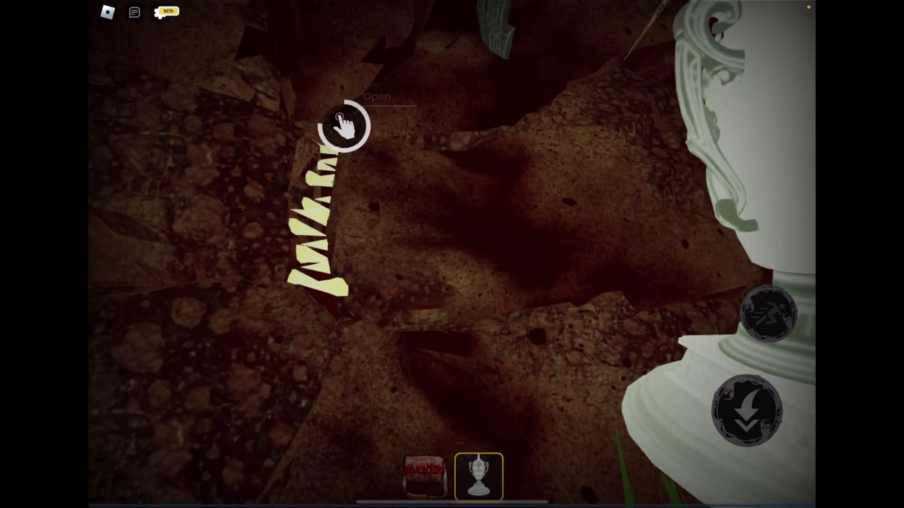
left_click(347, 129)
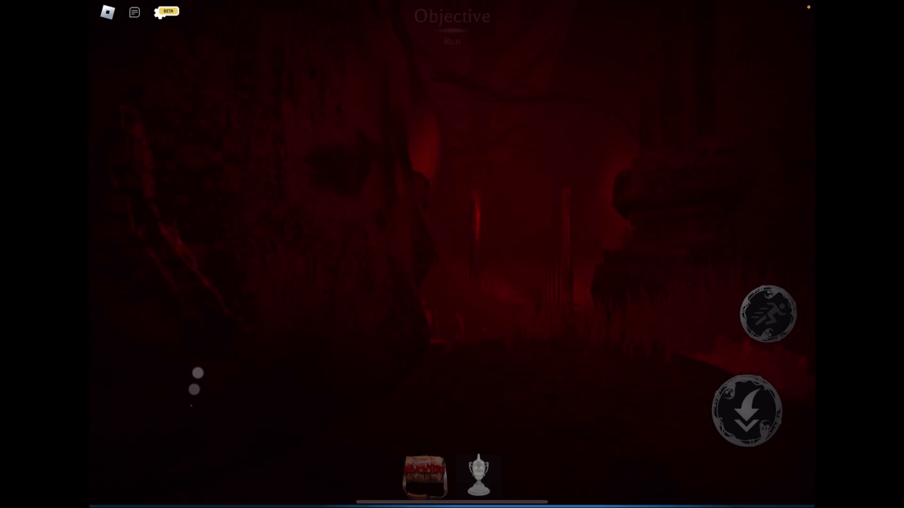
left_click(478, 475)
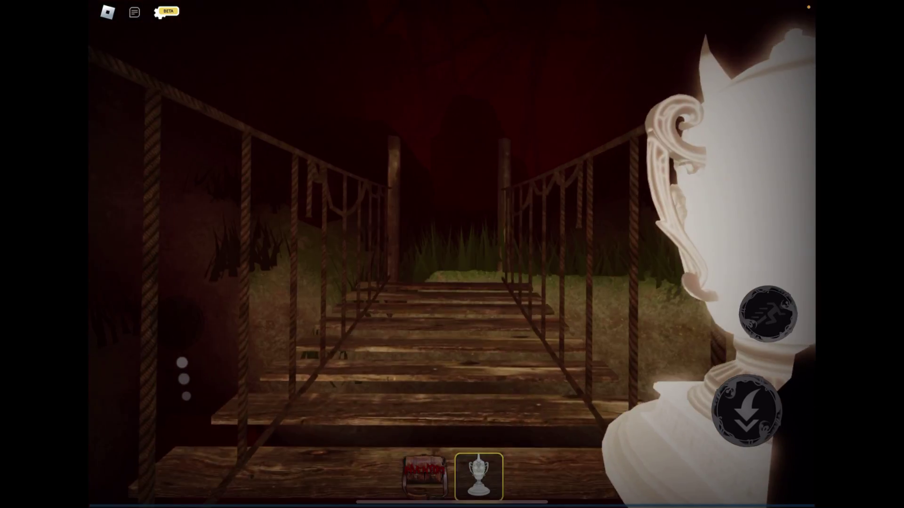
left_click_drag(190, 321, 189, 311)
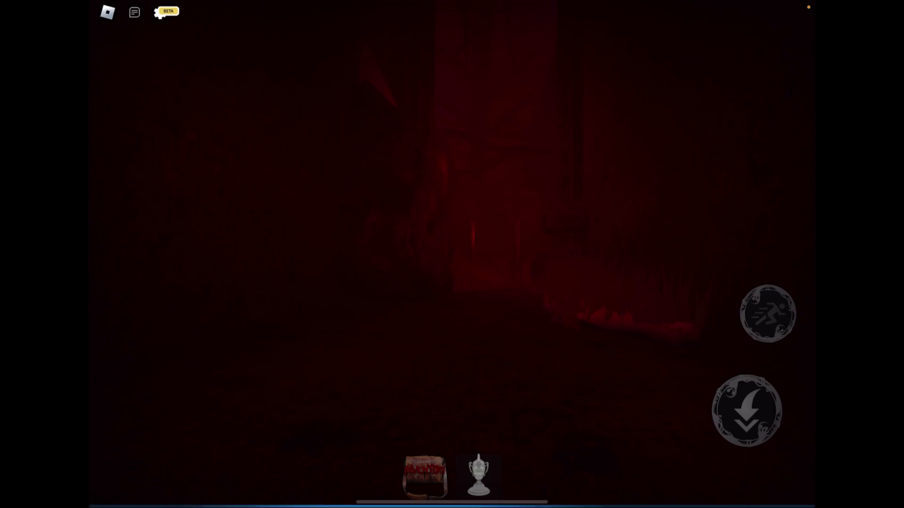
- Carry the trophy across the rope bridge and open the rock door beyond it
key("2")
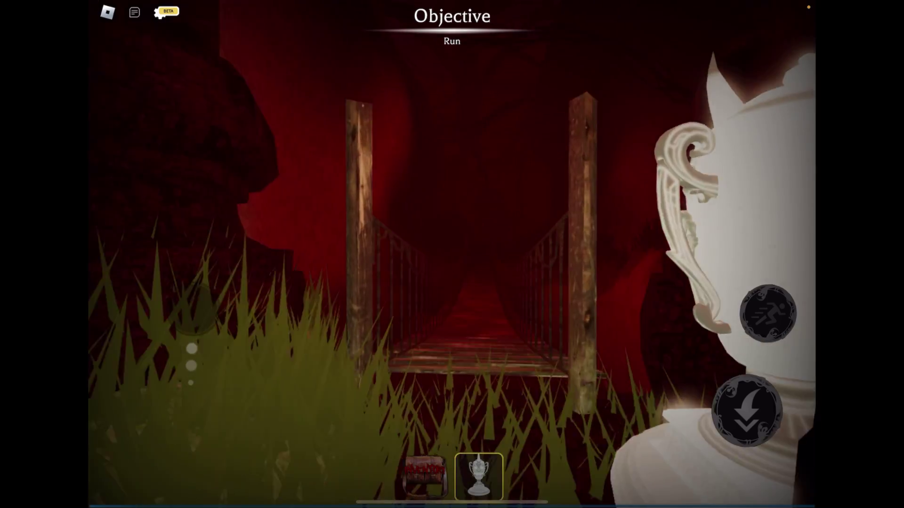
key("w")
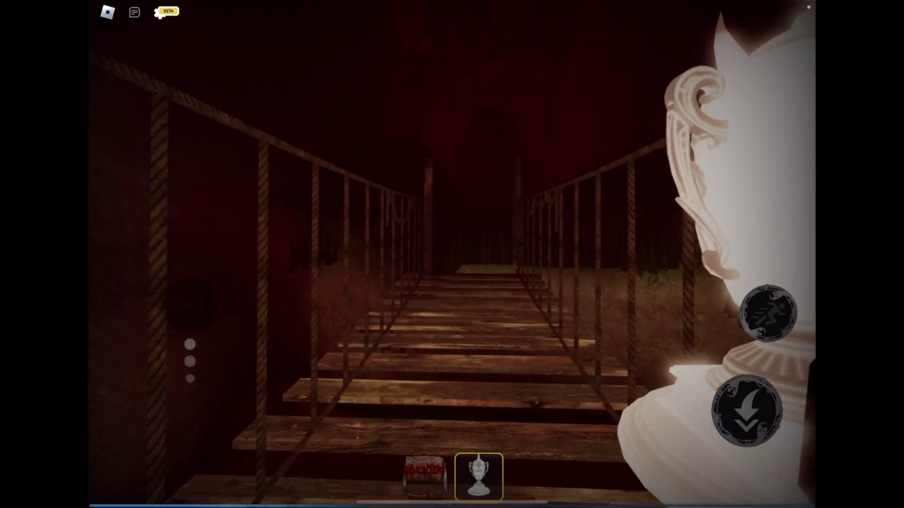
key("w")
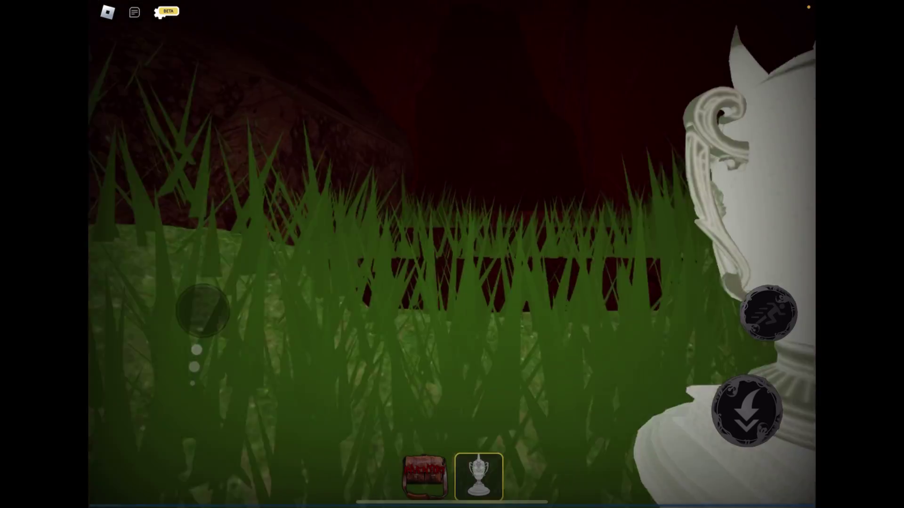
key("w")
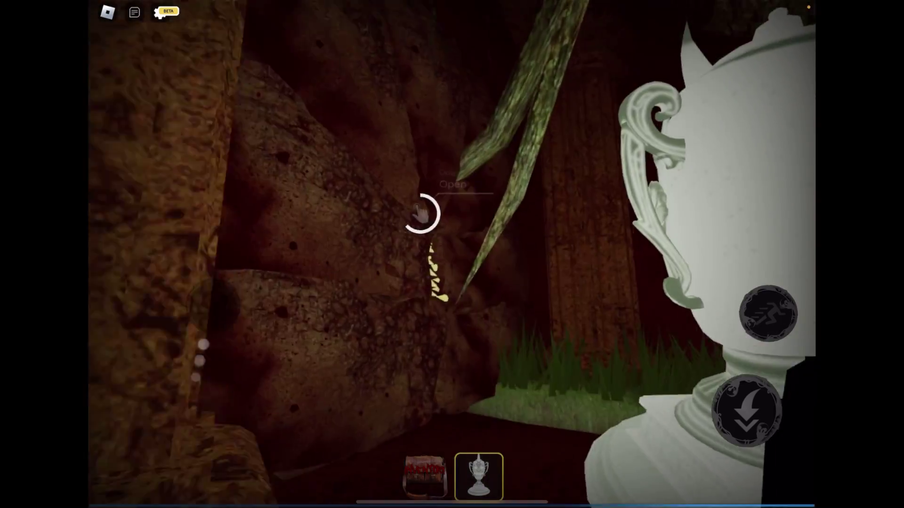
key("e")
key("w")
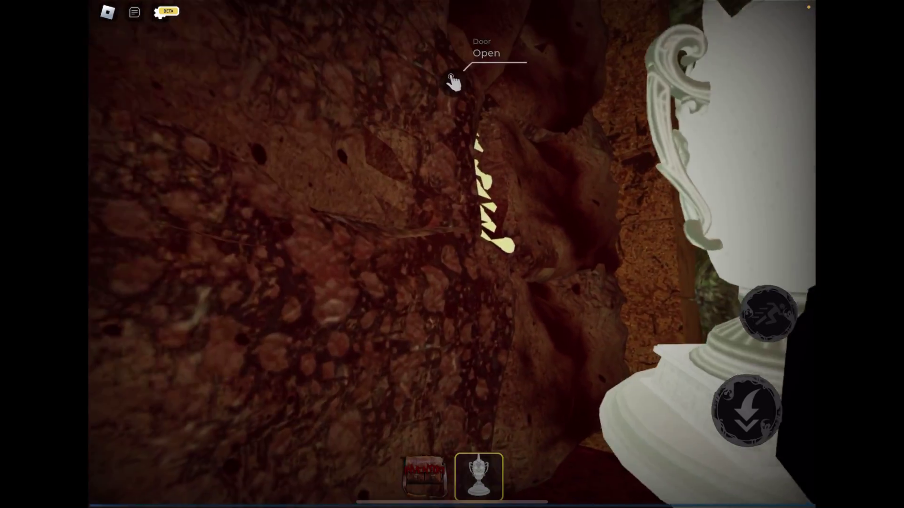
left_click(452, 82)
- Go down the red corridor and through the pillared passage, opening two more doors
key("w")
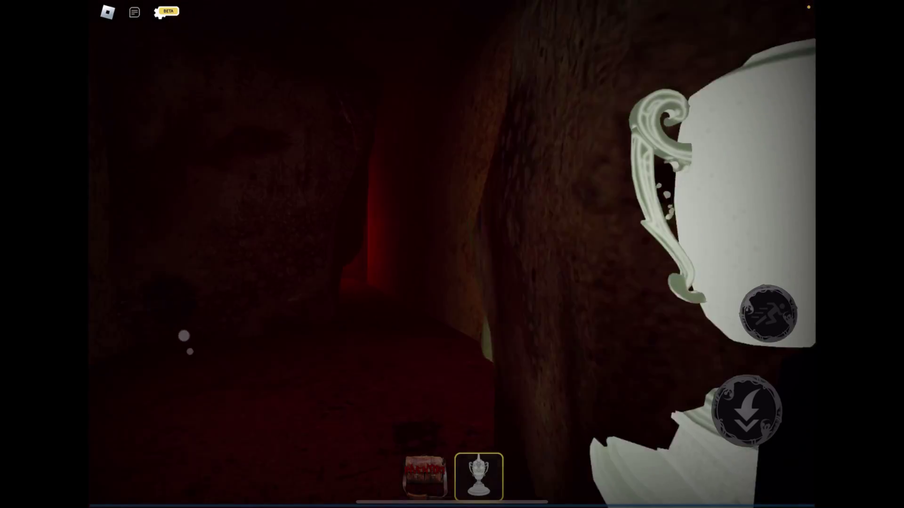
key("w")
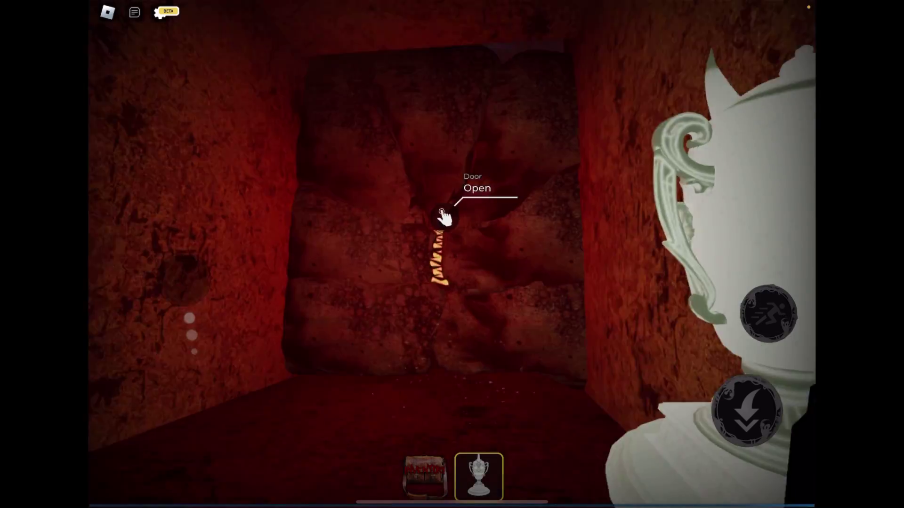
left_click(445, 208)
key("w")
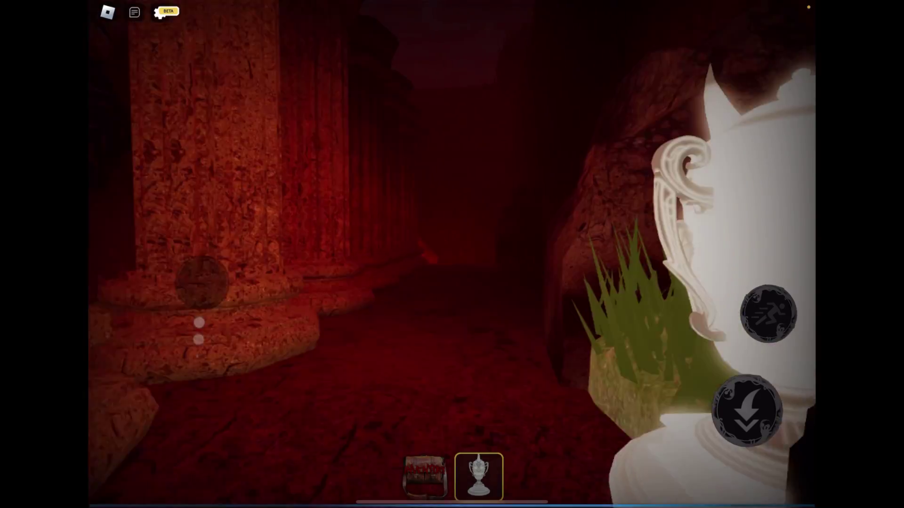
key("w")
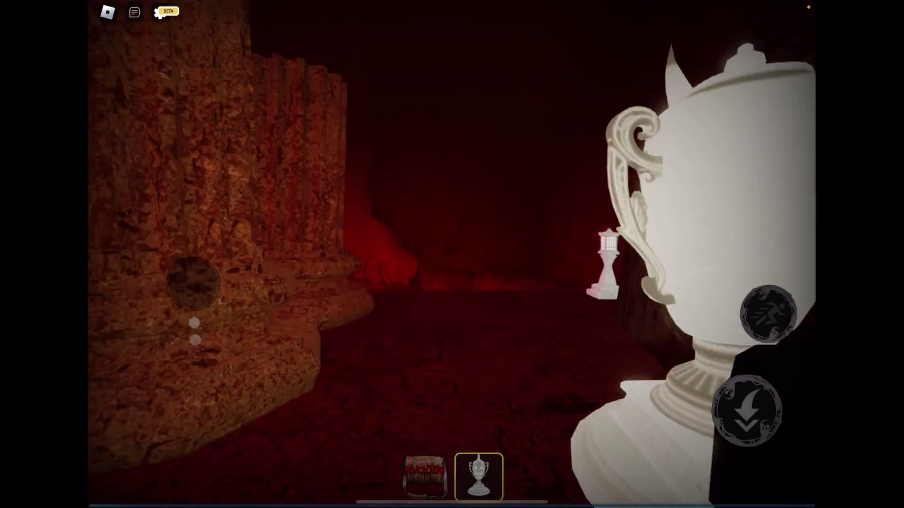
key("w")
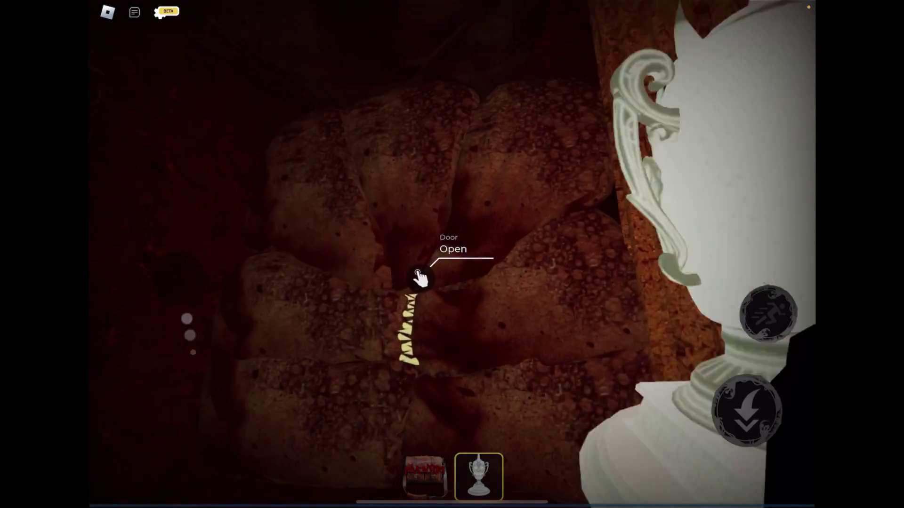
left_click(420, 277)
- Pass the golden pillar and open the doors into and beyond the bridge room
key("w")
key("w")
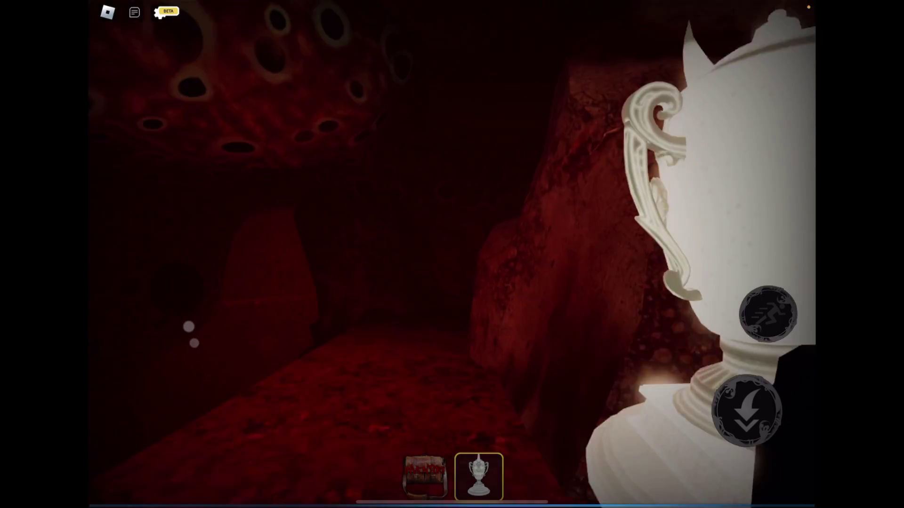
left_click(494, 202)
key("w")
key("w")
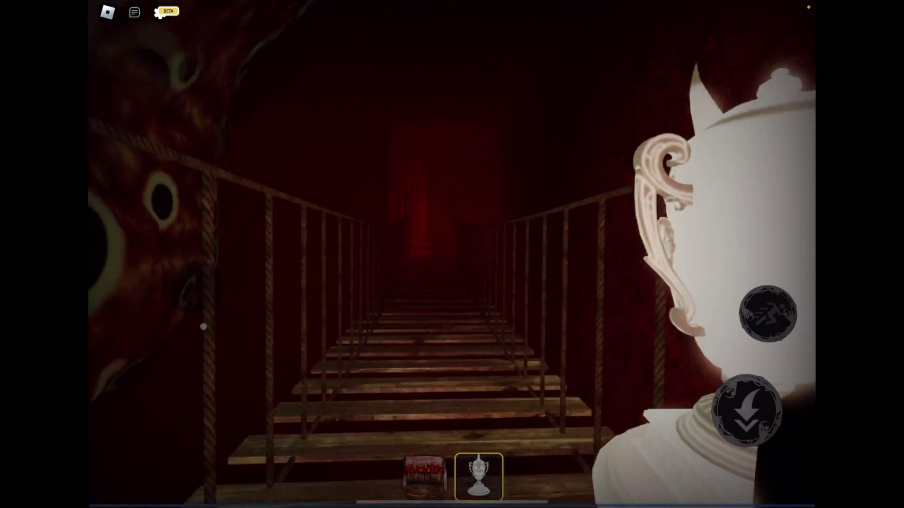
key("w")
key("w")
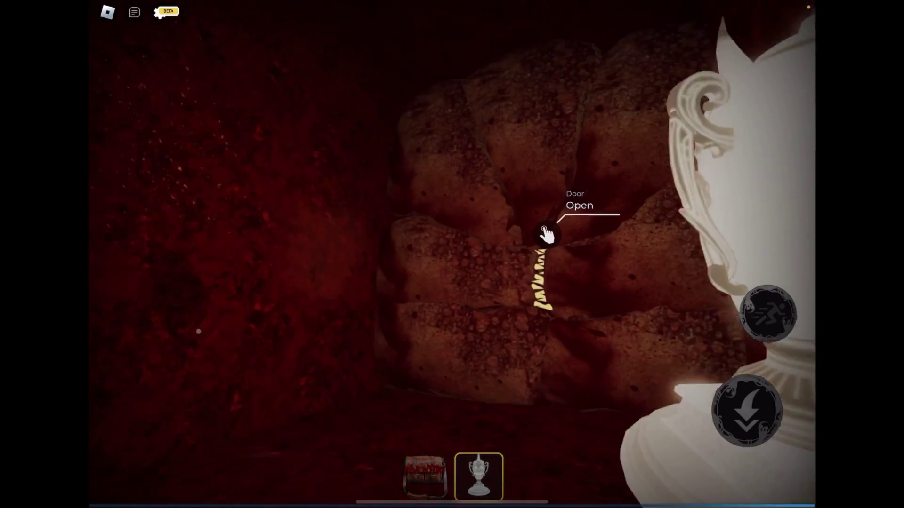
left_click(554, 228)
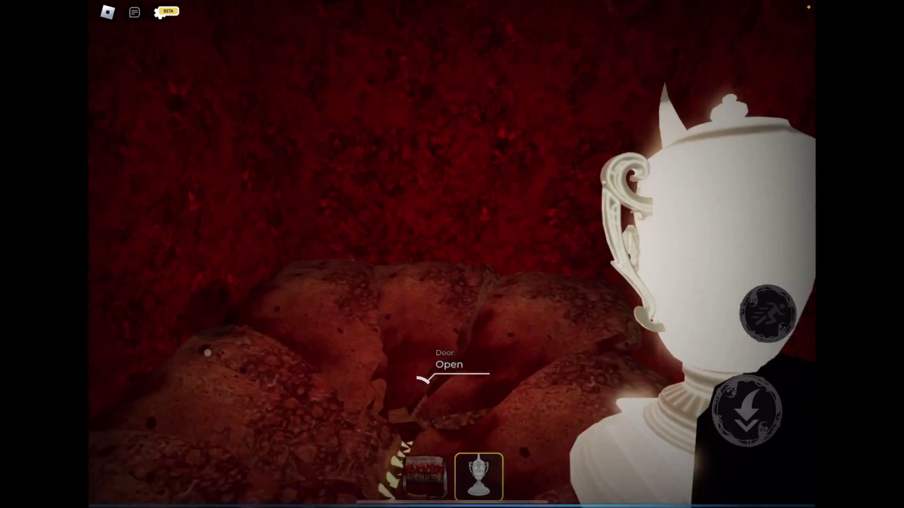
left_click_drag(283, 339, 203, 336)
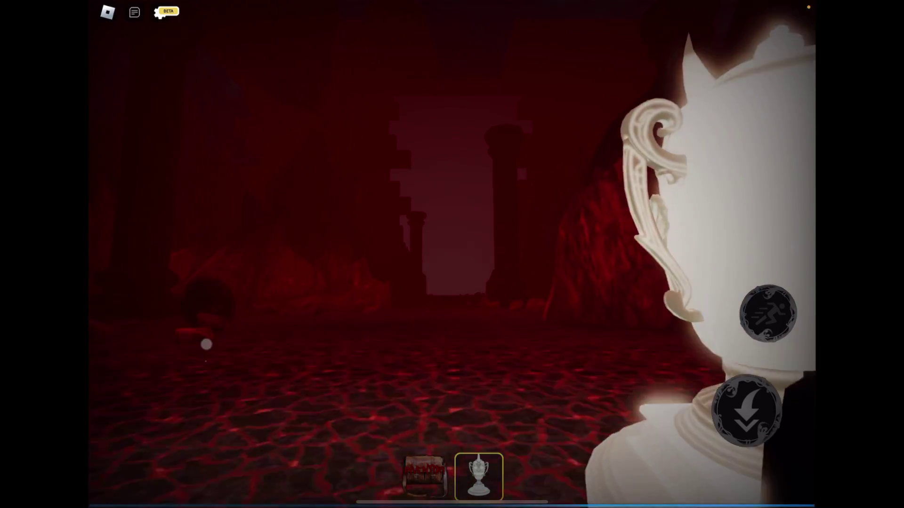
- Walk across the red cavern into the glowing doorway to trigger the ending cutscene
mouse_move(206, 344)
left_mouse_down()
mouse_move(188, 360)
mouse_move(216, 358)
mouse_move(201, 344)
left_mouse_up()
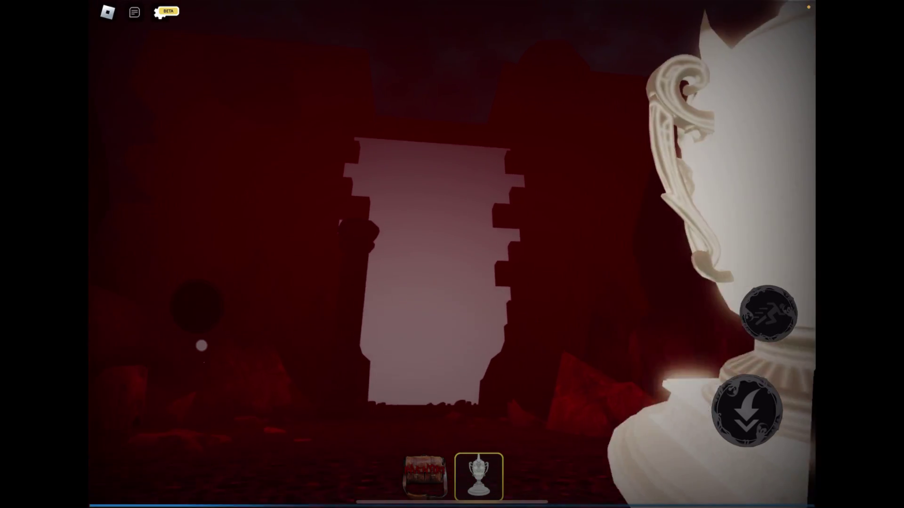
left_click_drag(206, 357, 209, 352)
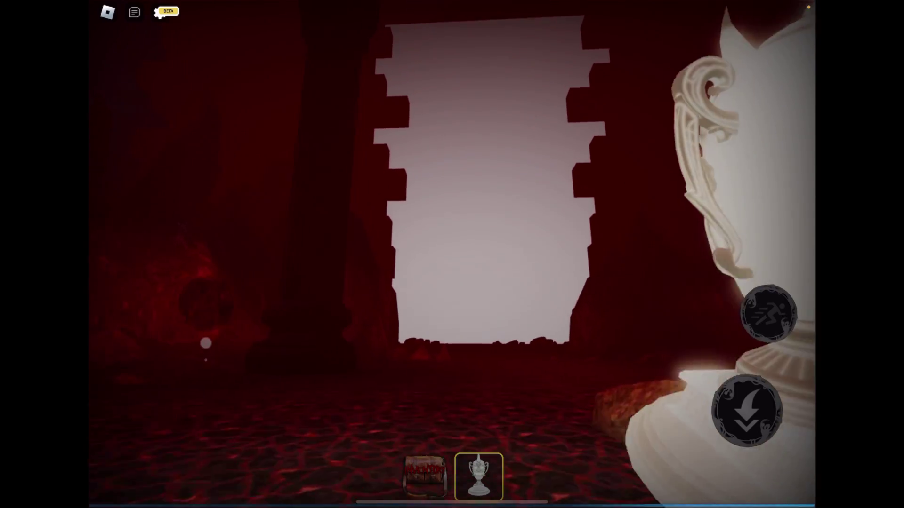
left_click_drag(206, 344, 207, 343)
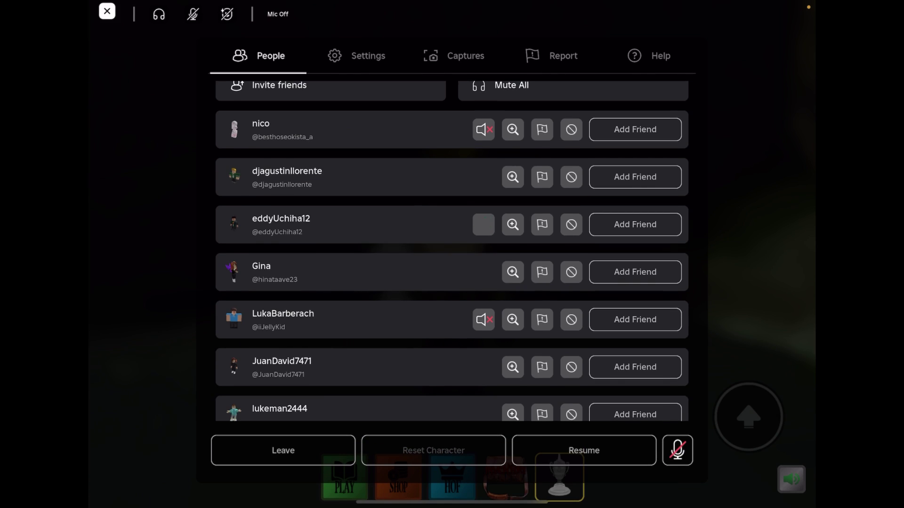
scroll(452, 255, "down", 2)
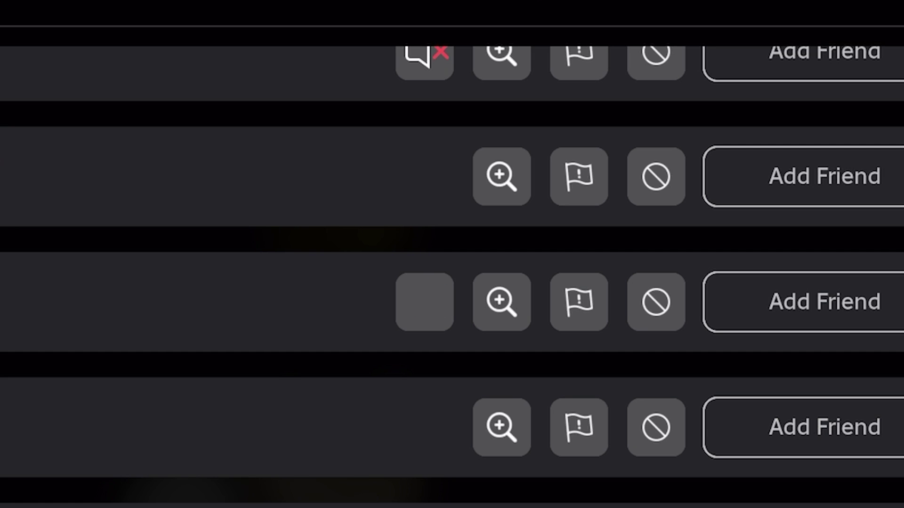
key("Escape")
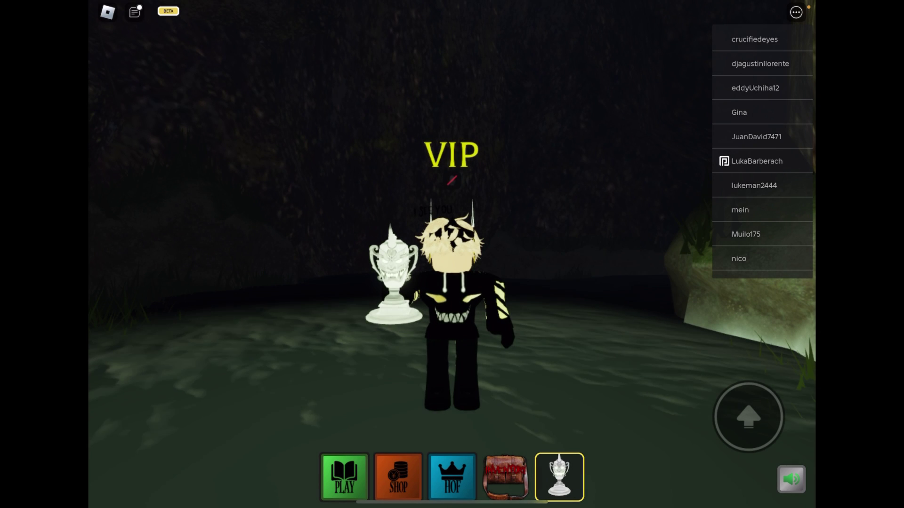